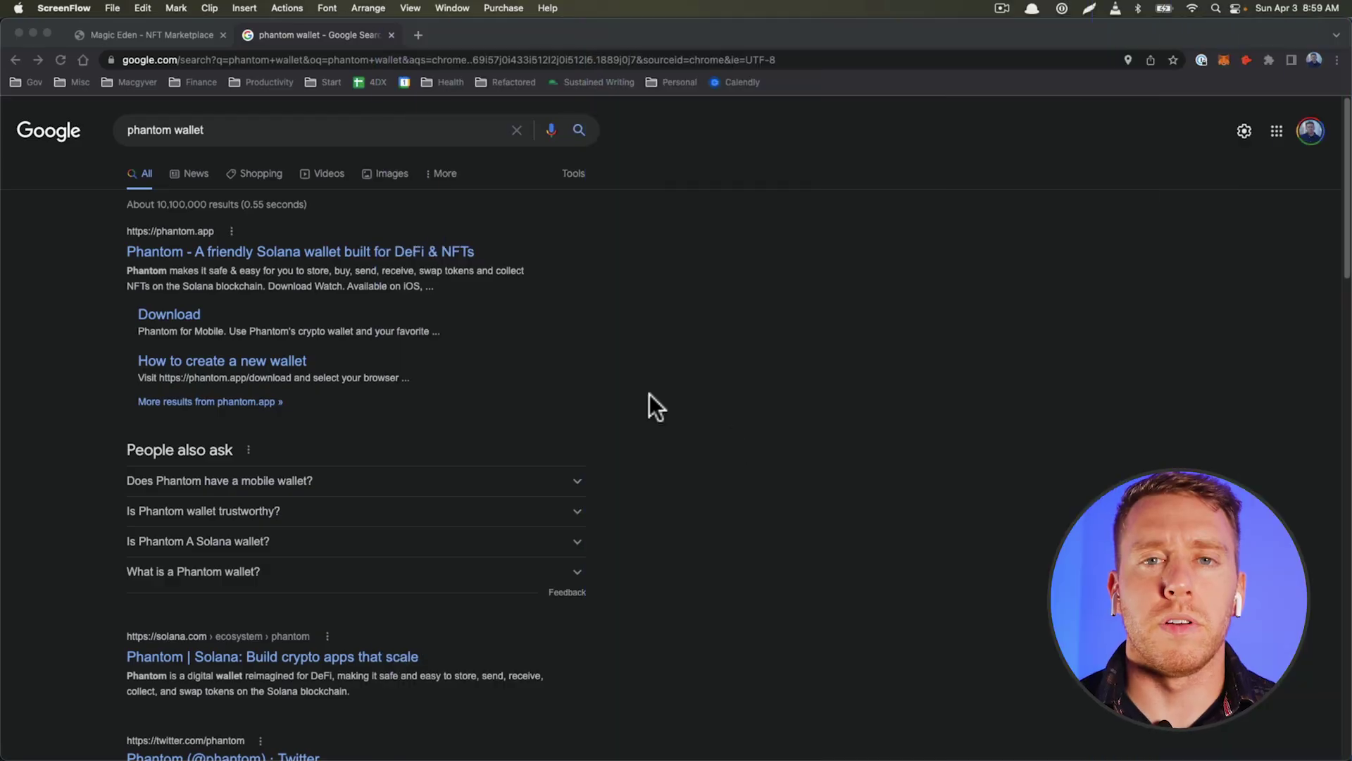
- Search the web for 'phantom wallet chrome'
left_click(564, 289)
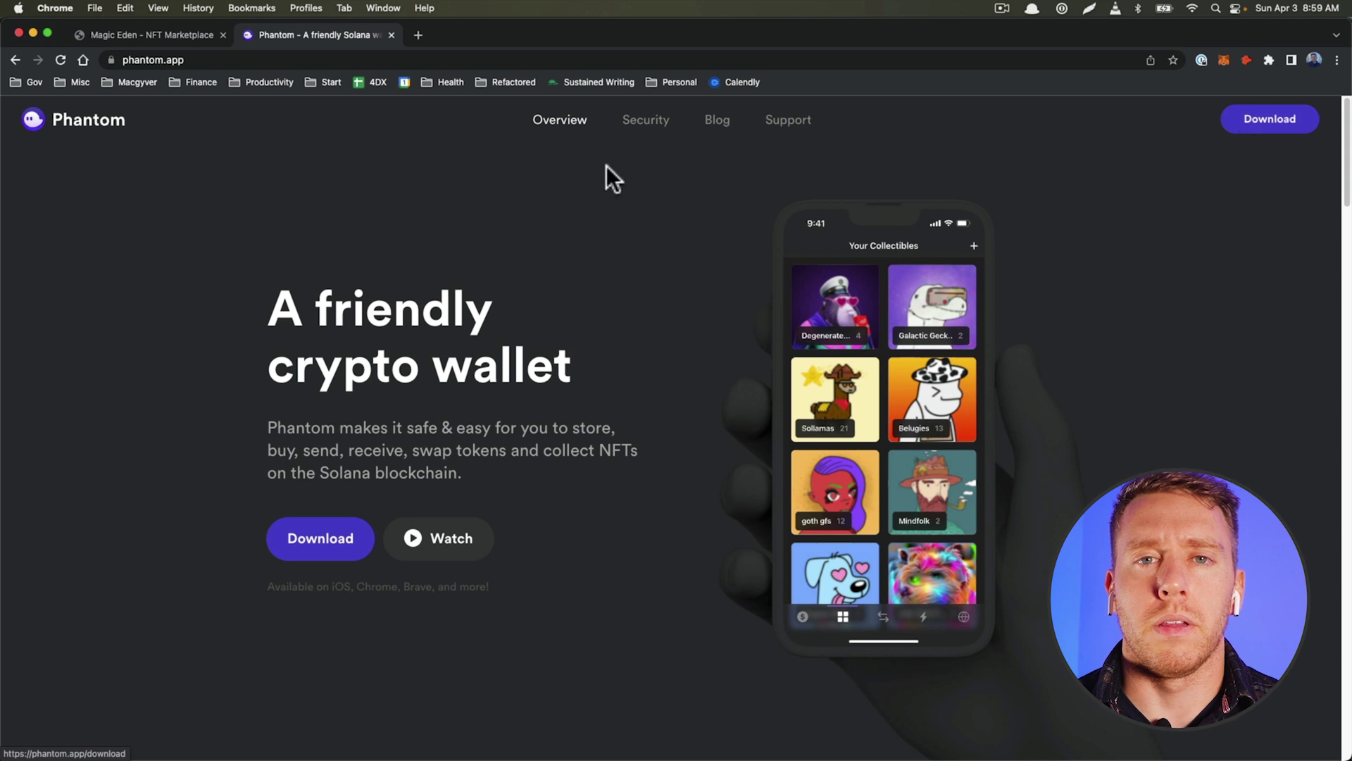
left_click(272, 57)
type("phanto")
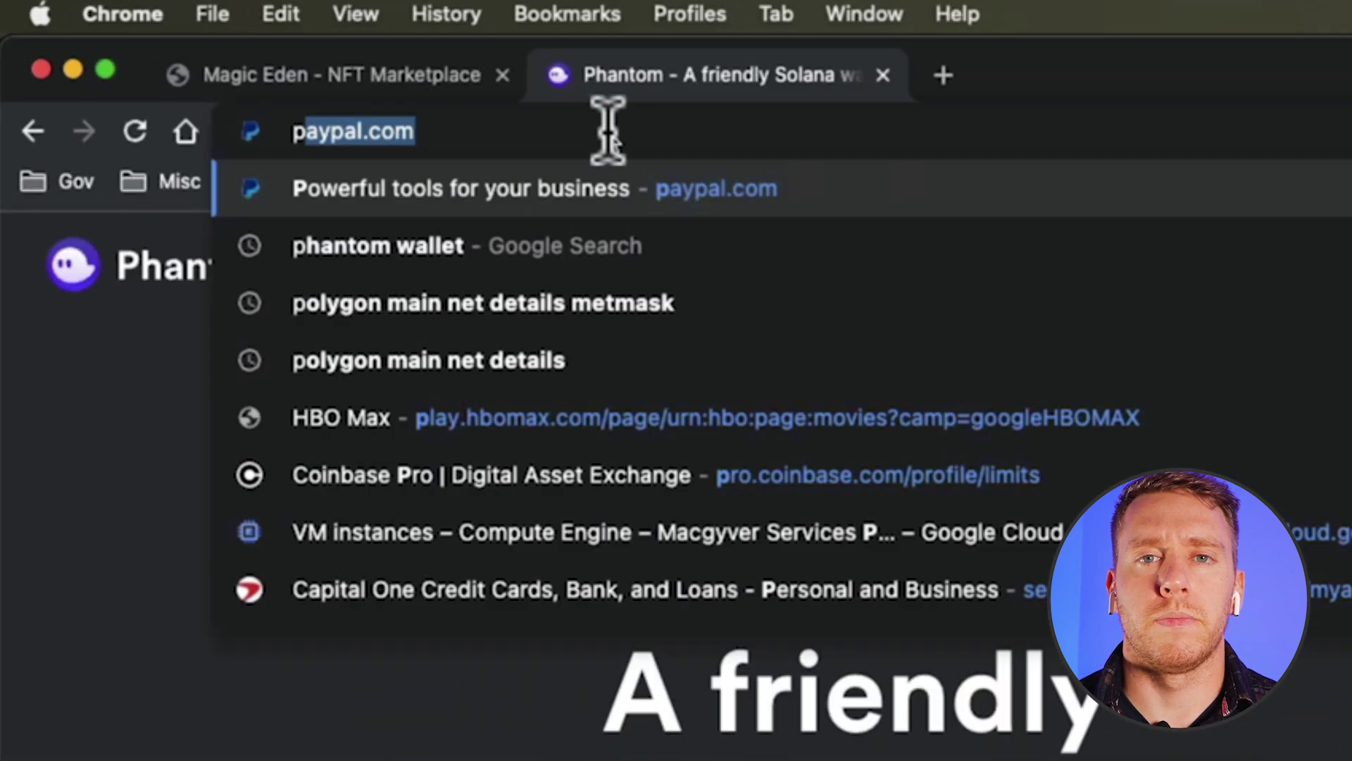
type("m wallet chrome")
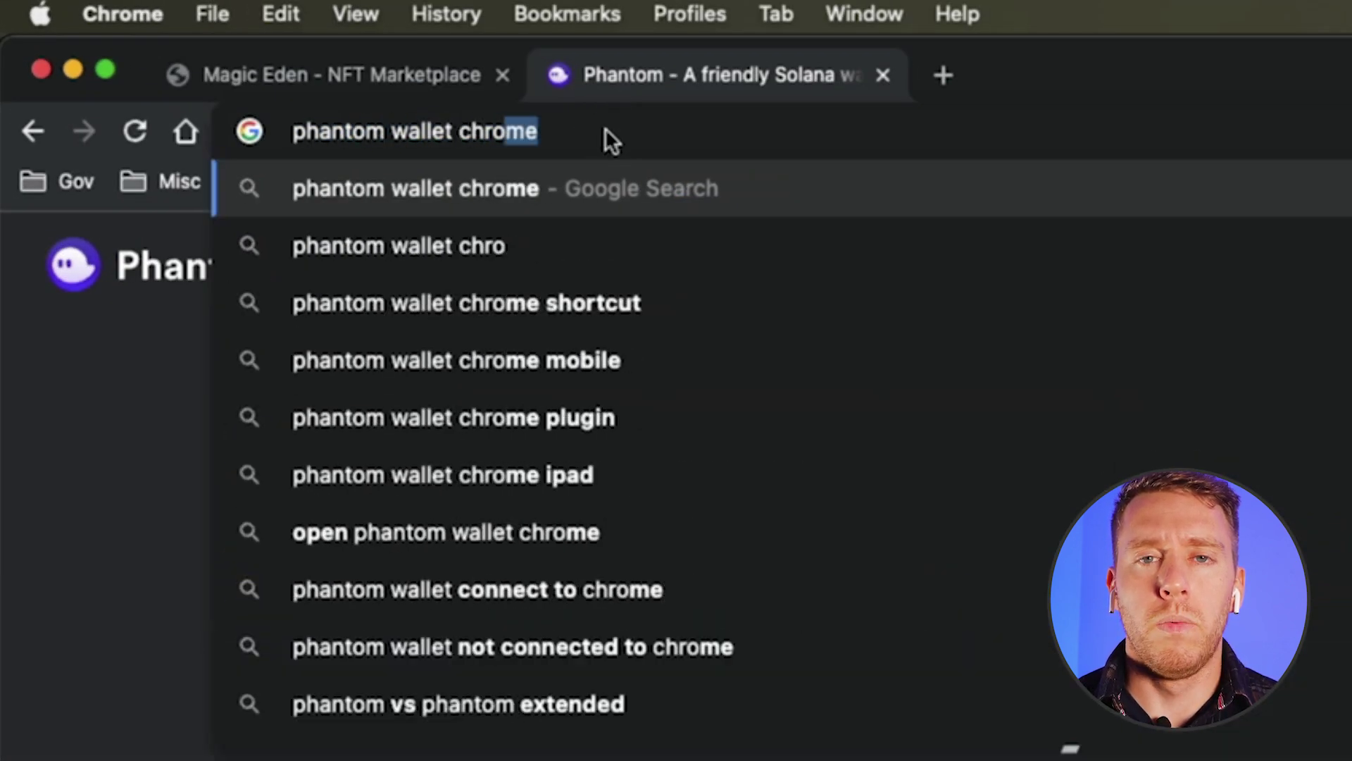
key("Return")
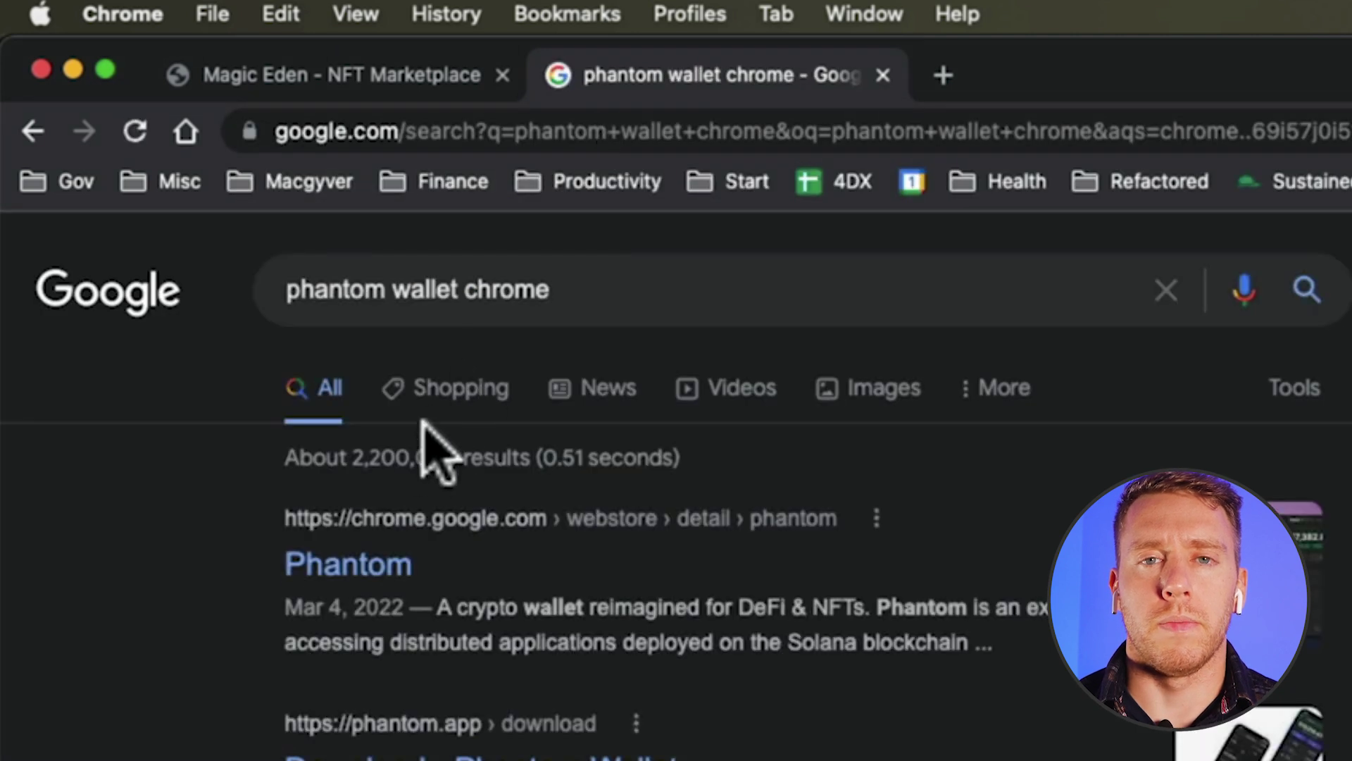
- Add the Phantom extension to Chrome from its Chrome Web Store listing
left_click(347, 560)
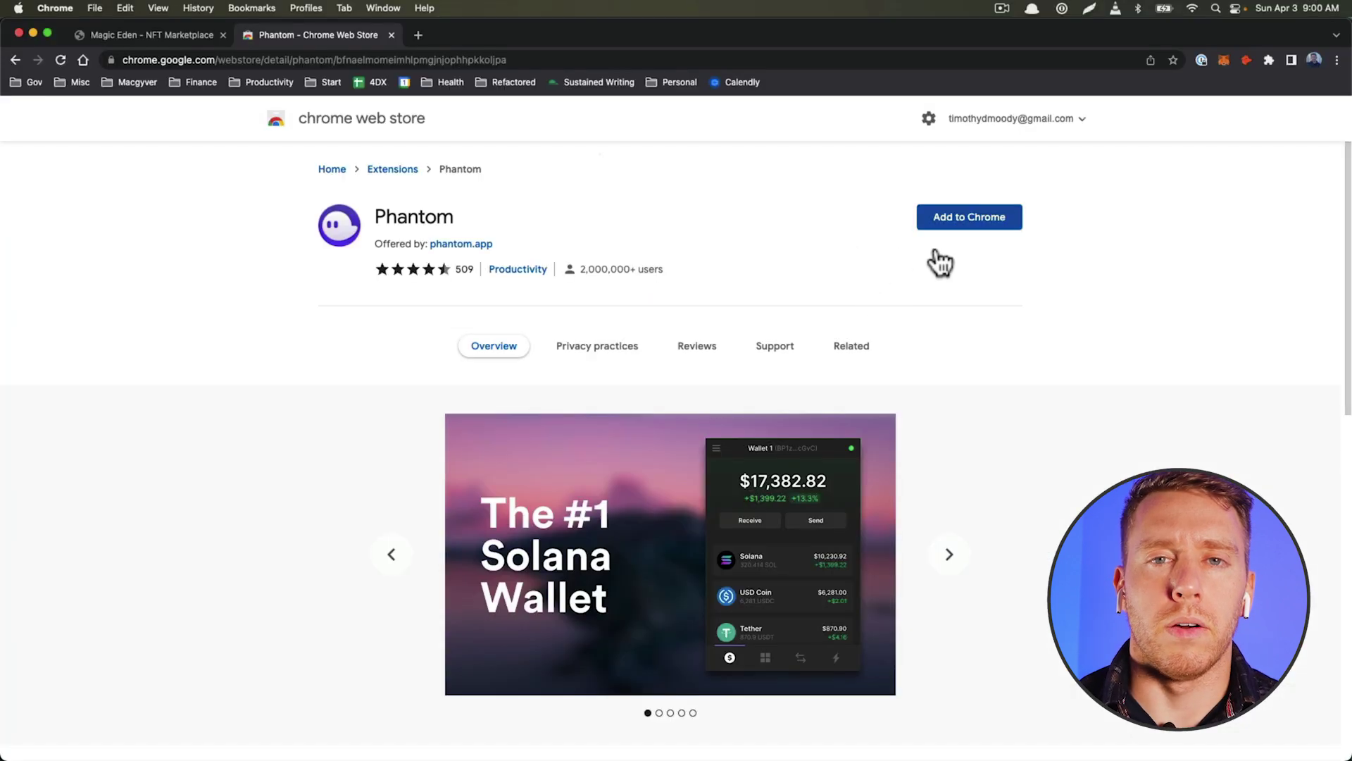
left_click(947, 219)
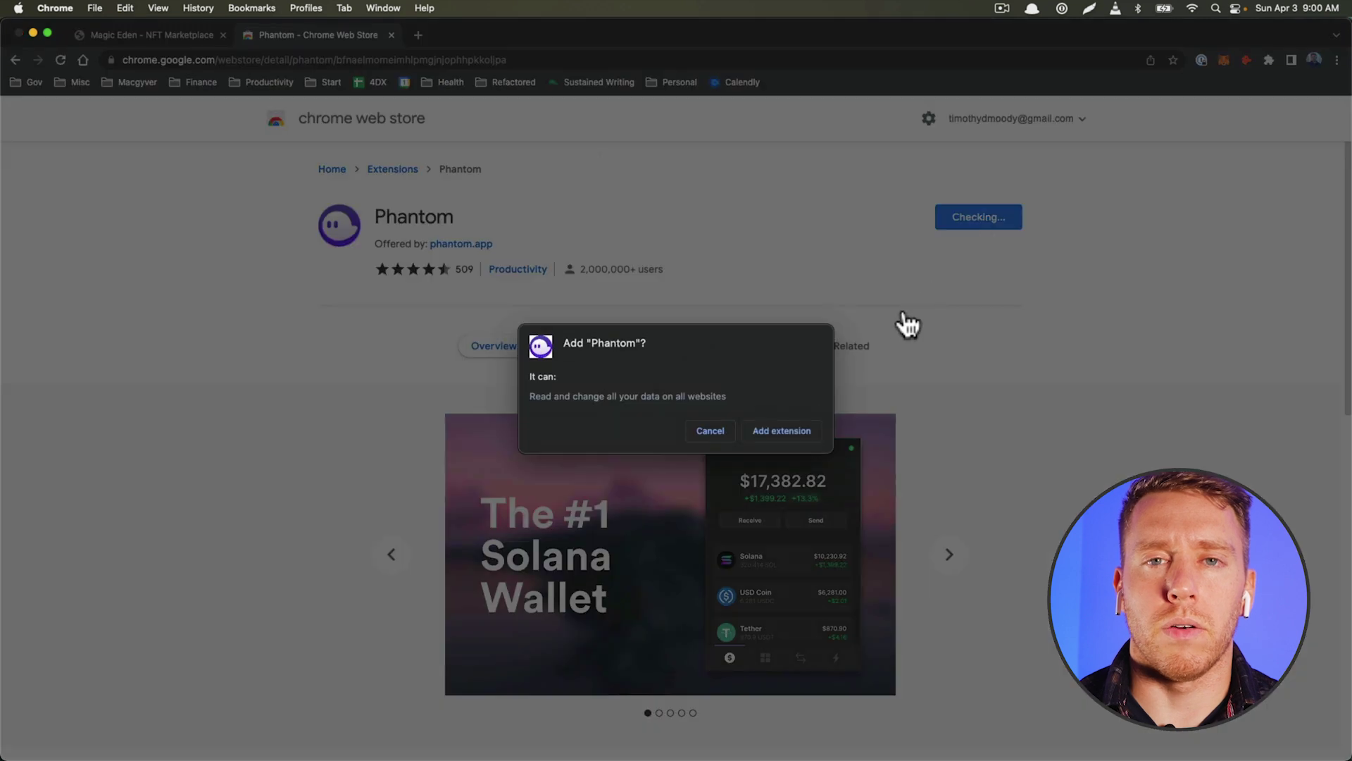
left_click(788, 430)
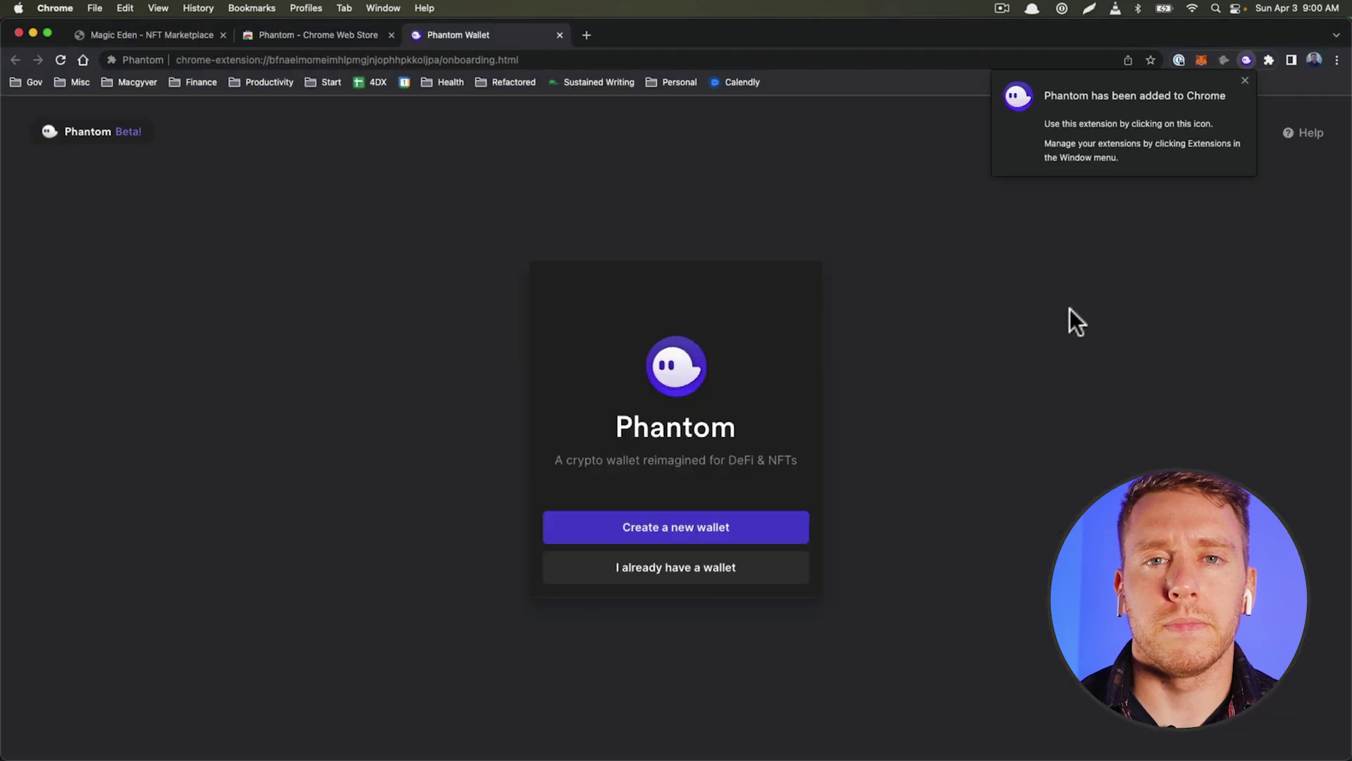
- Create a new Phantom wallet, accepting the terms and confirming the recovery phrase was saved
left_click(649, 529)
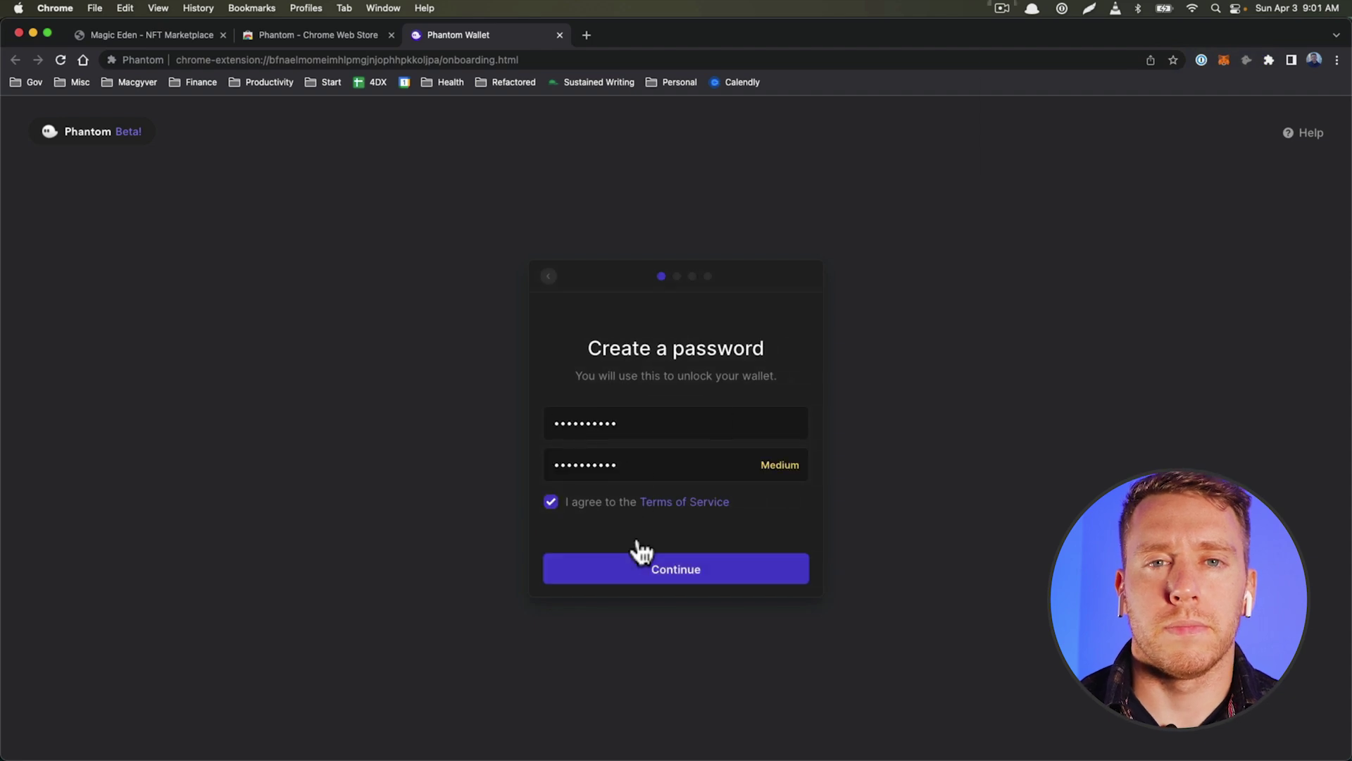
left_click(637, 567)
left_click(598, 528)
left_click(676, 569)
- Finish the wallet onboarding and pin Phantom to the Chrome toolbar
key("alt+shift+p")
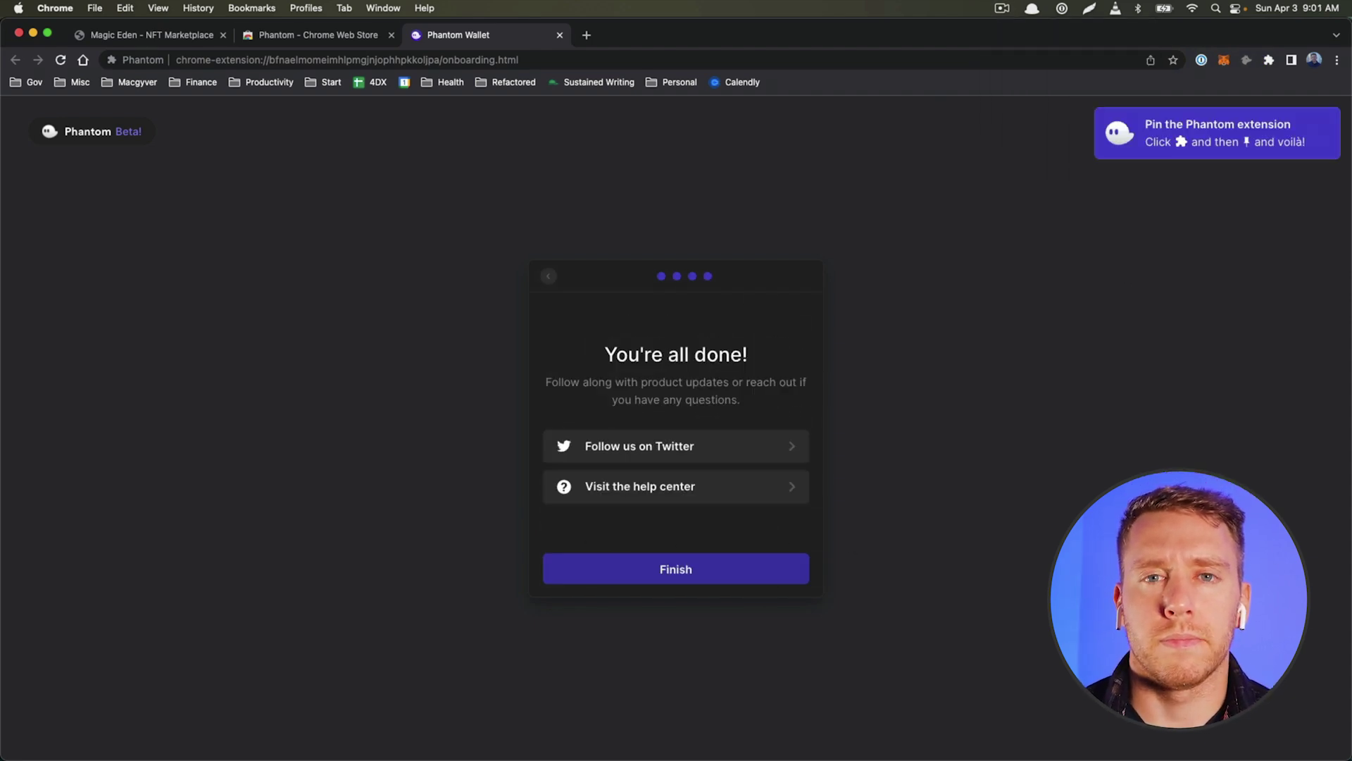
key("super+w")
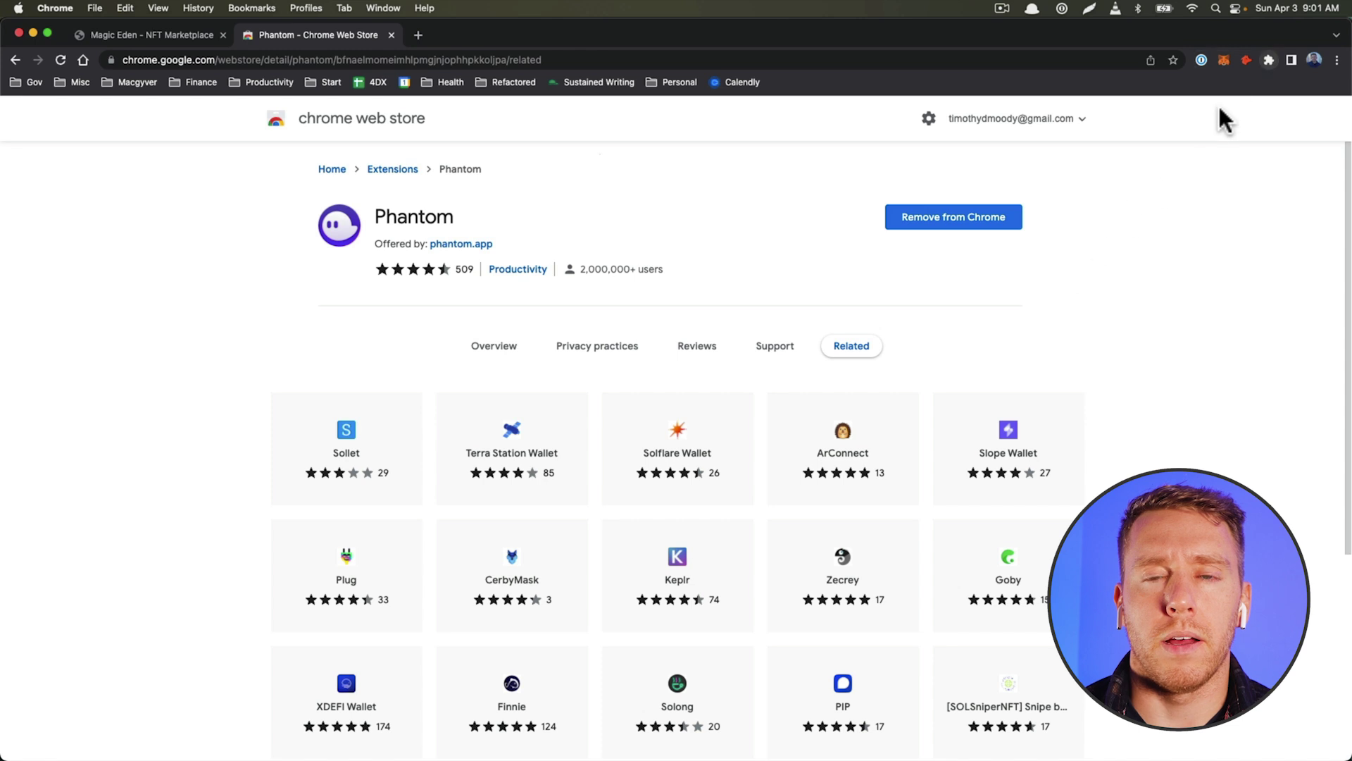
left_click(1268, 61)
left_click(1236, 245)
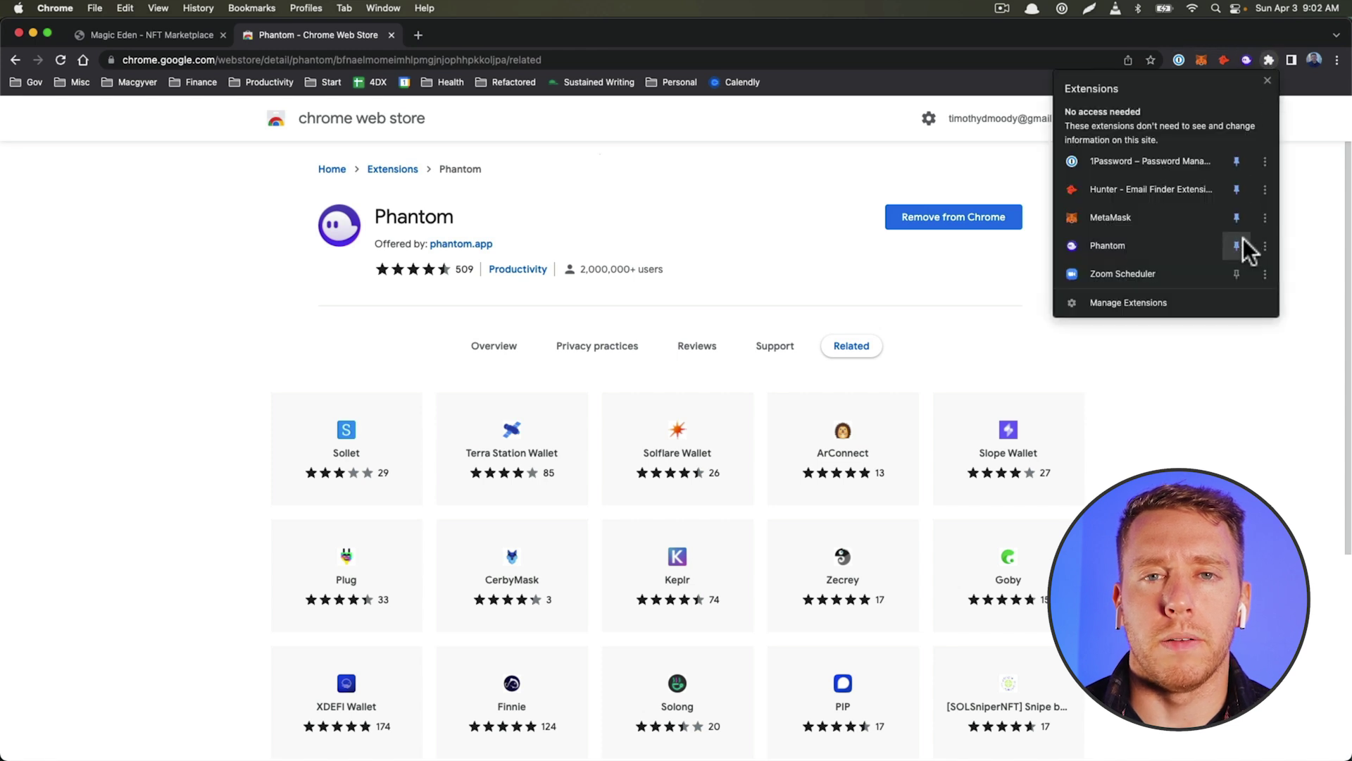
- Go to the Solsea marketplace site at solsea.io
left_click(1236, 218)
left_click(1237, 189)
left_click(1236, 161)
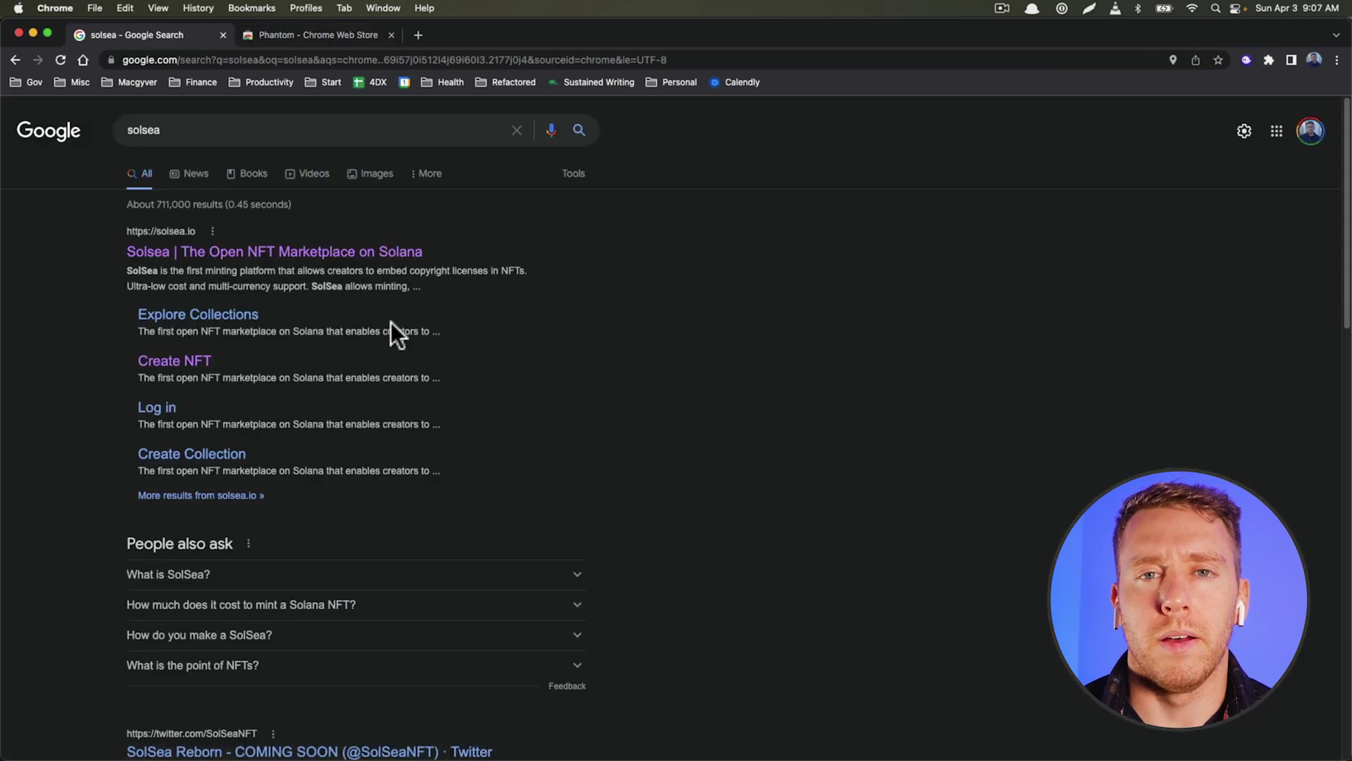
left_click(317, 262)
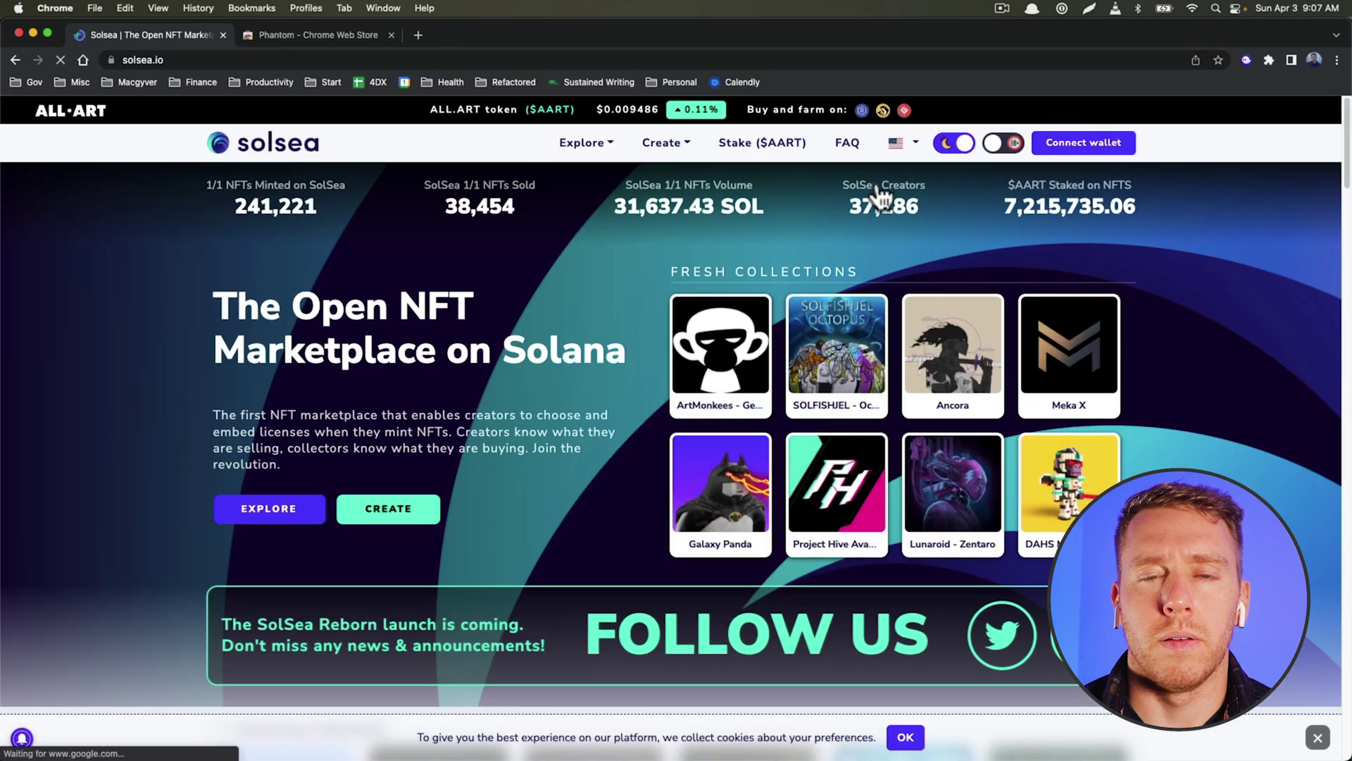
- Connect the Phantom wallet to Solsea and submit the new account registration
left_click(1097, 144)
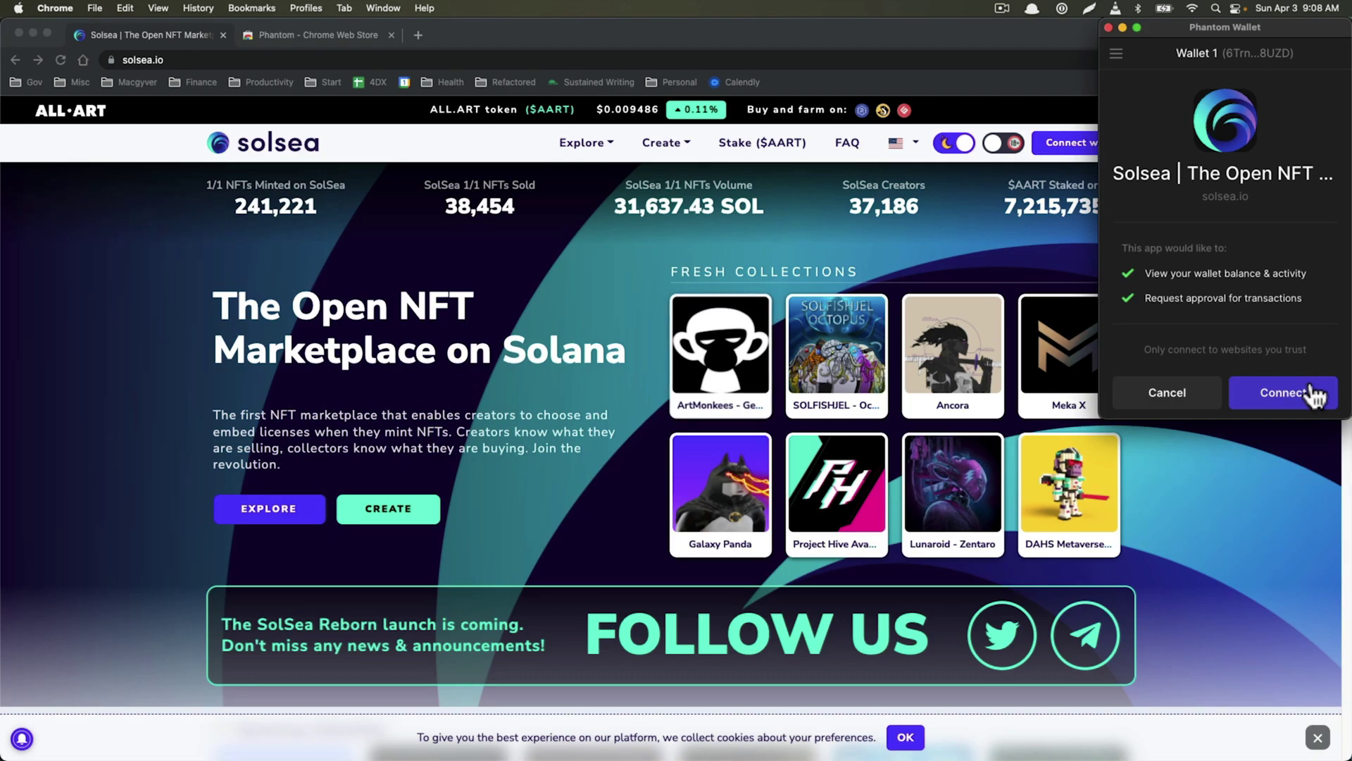
left_click(1311, 394)
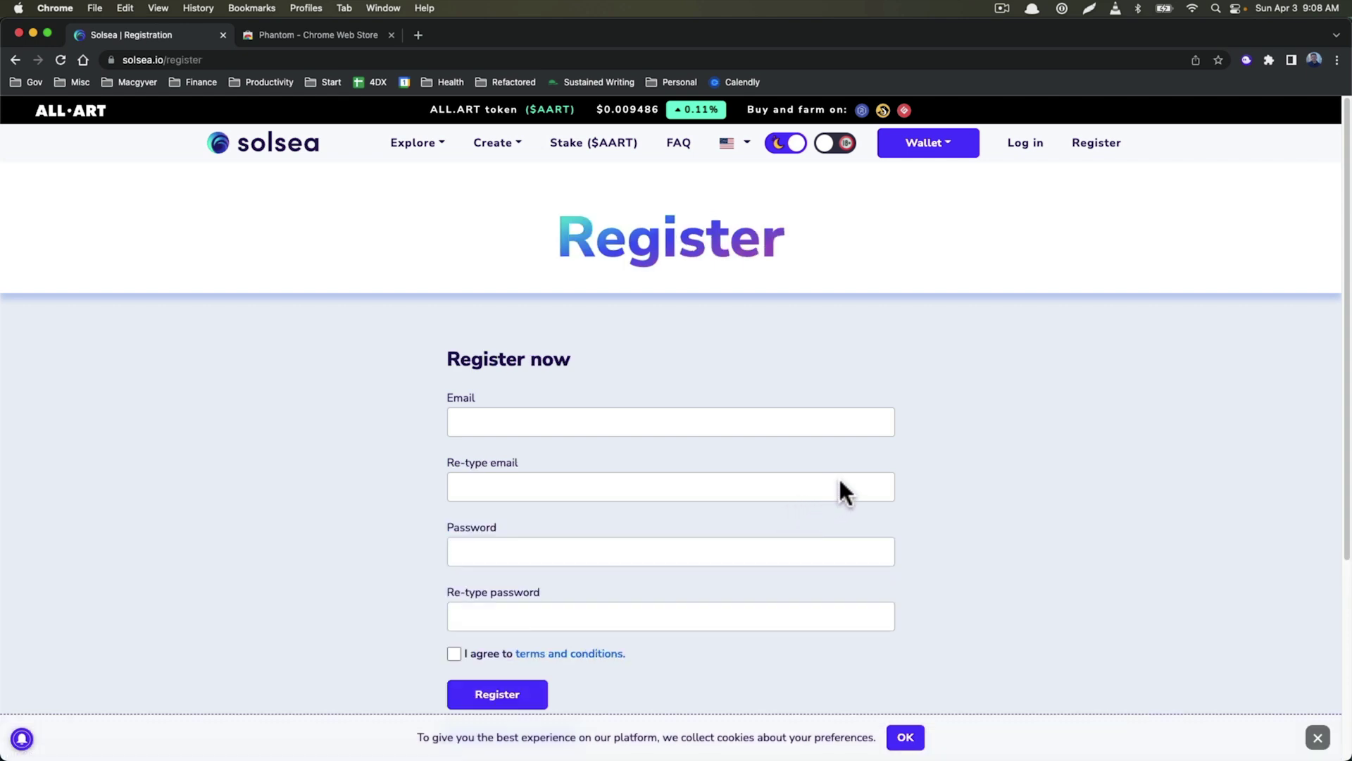
scroll(876, 465, "down", 3)
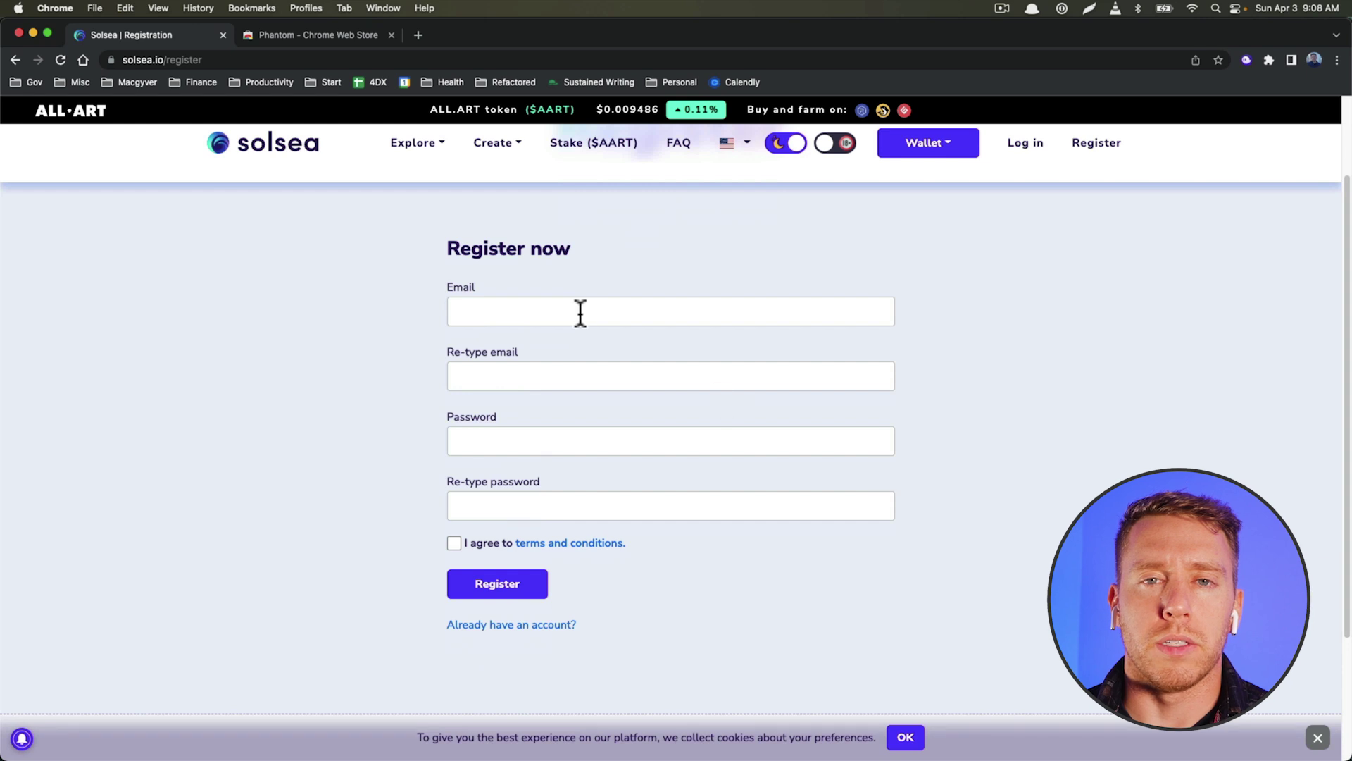
left_click(994, 11)
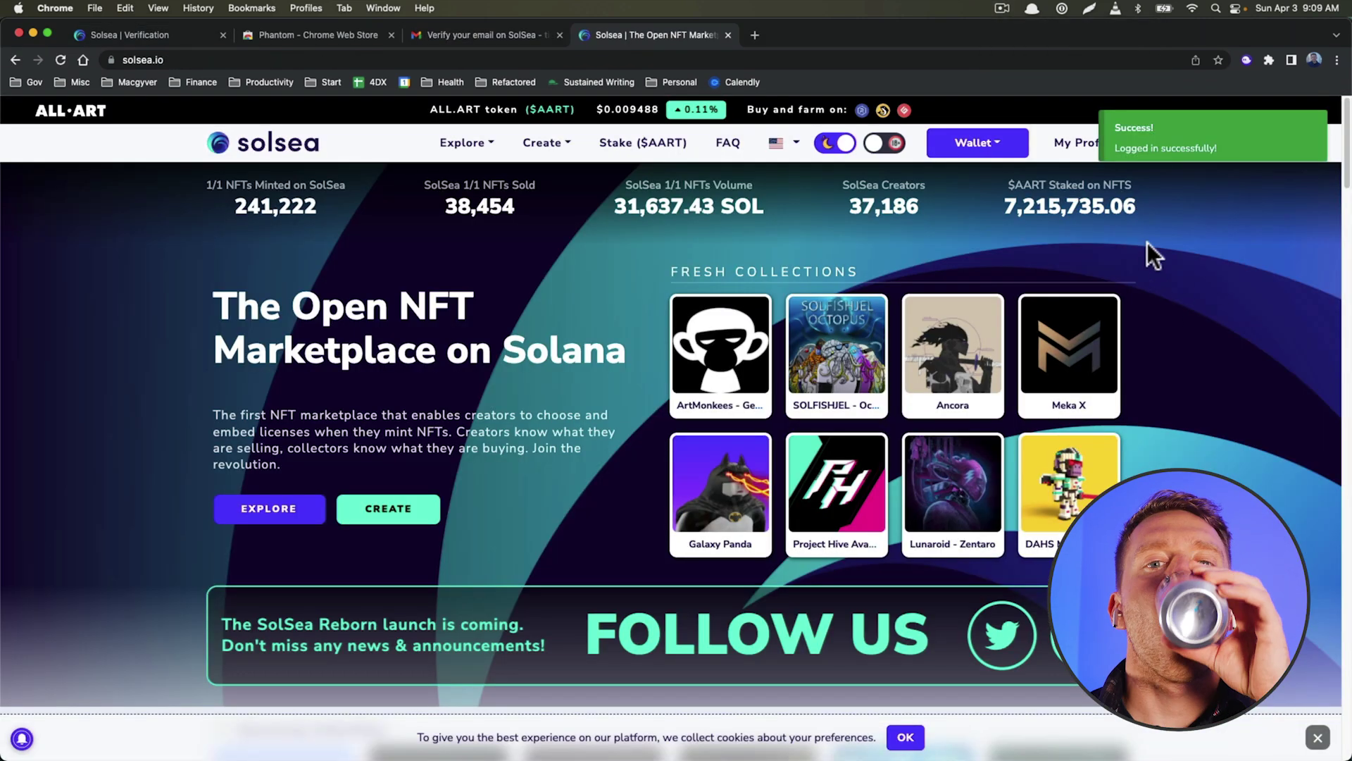
- Confirm My Listed NFTs is empty, dismiss the cookie notice, and reload the page
left_click(985, 143)
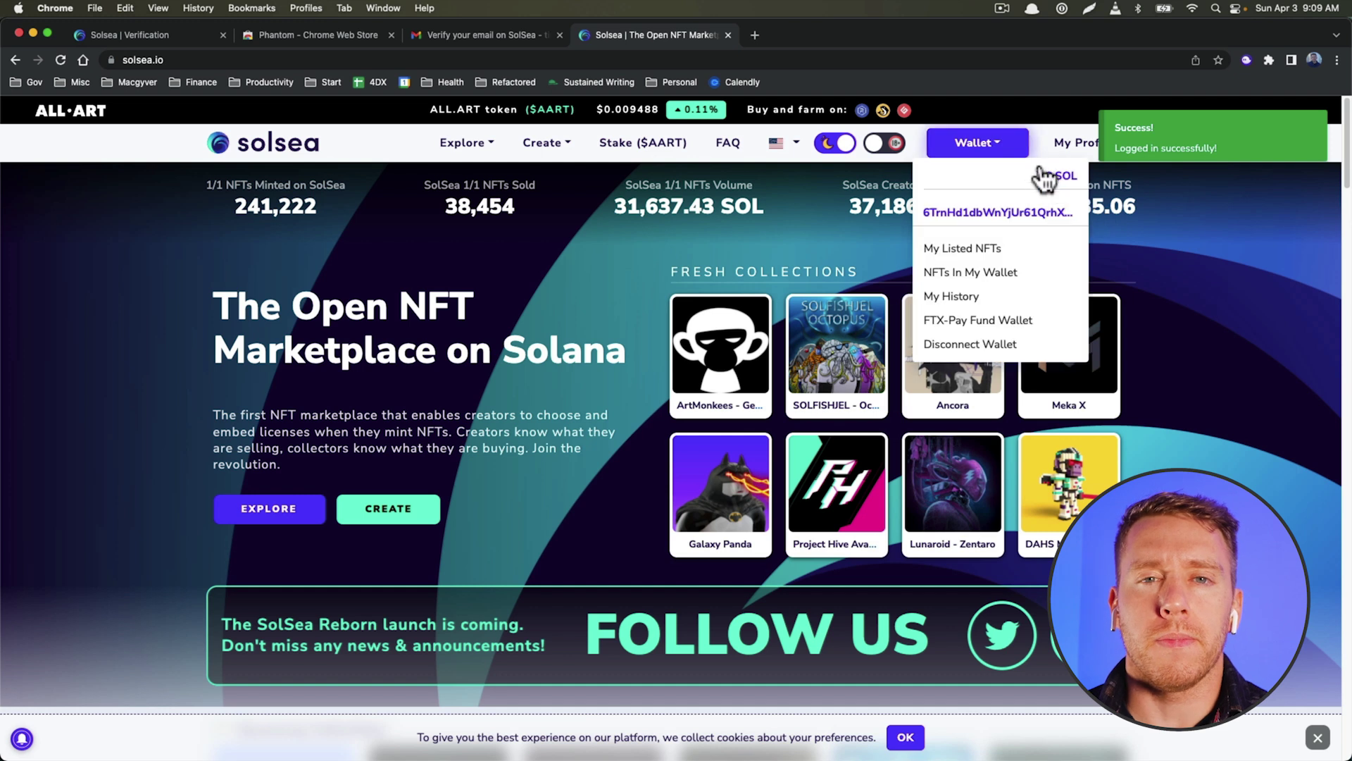
left_click(986, 250)
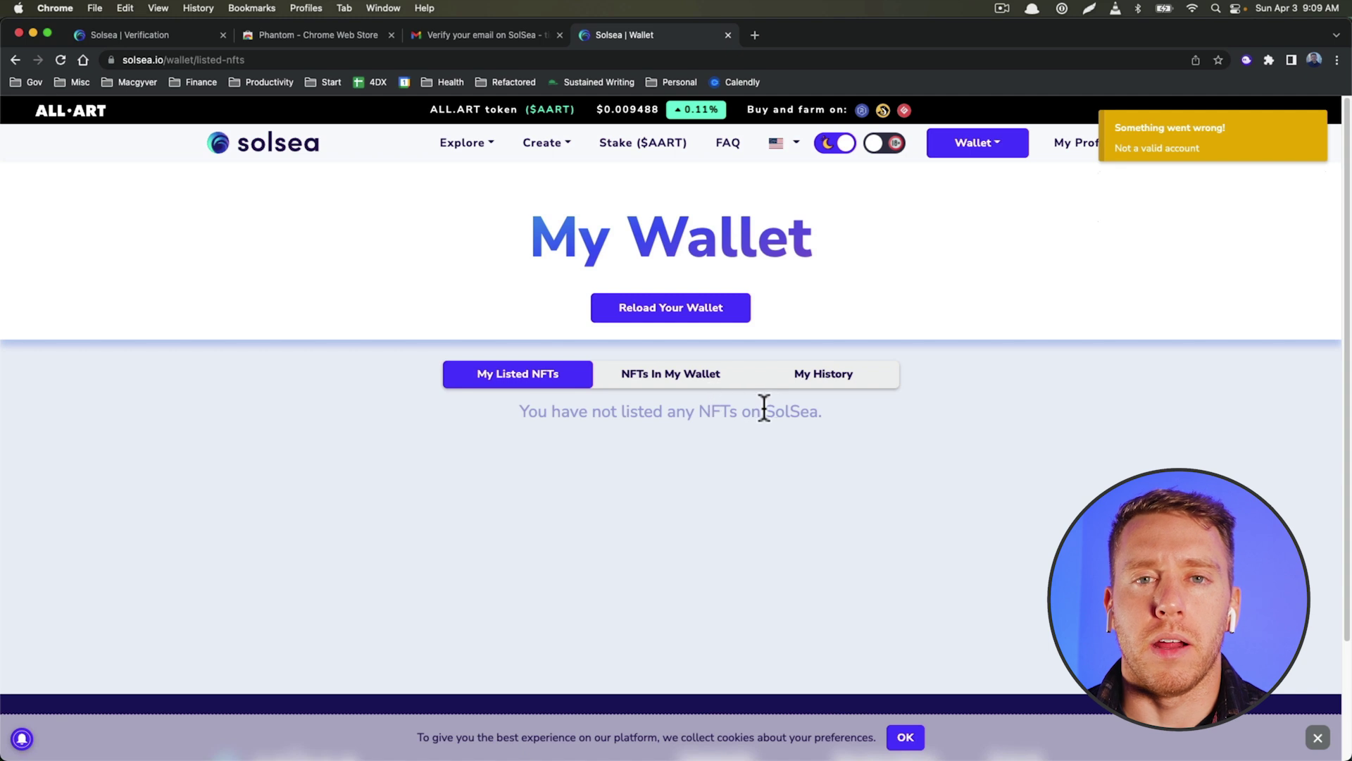
left_click(905, 736)
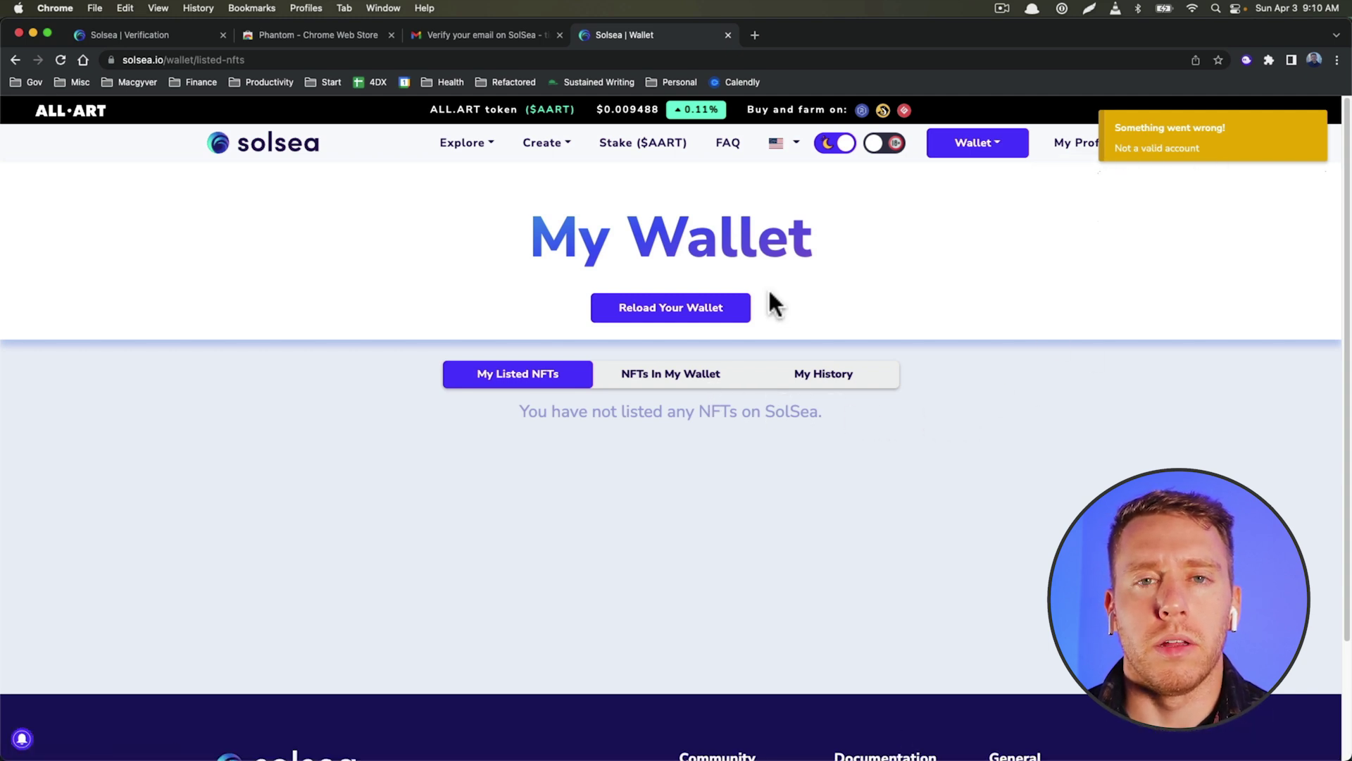
left_click(71, 59)
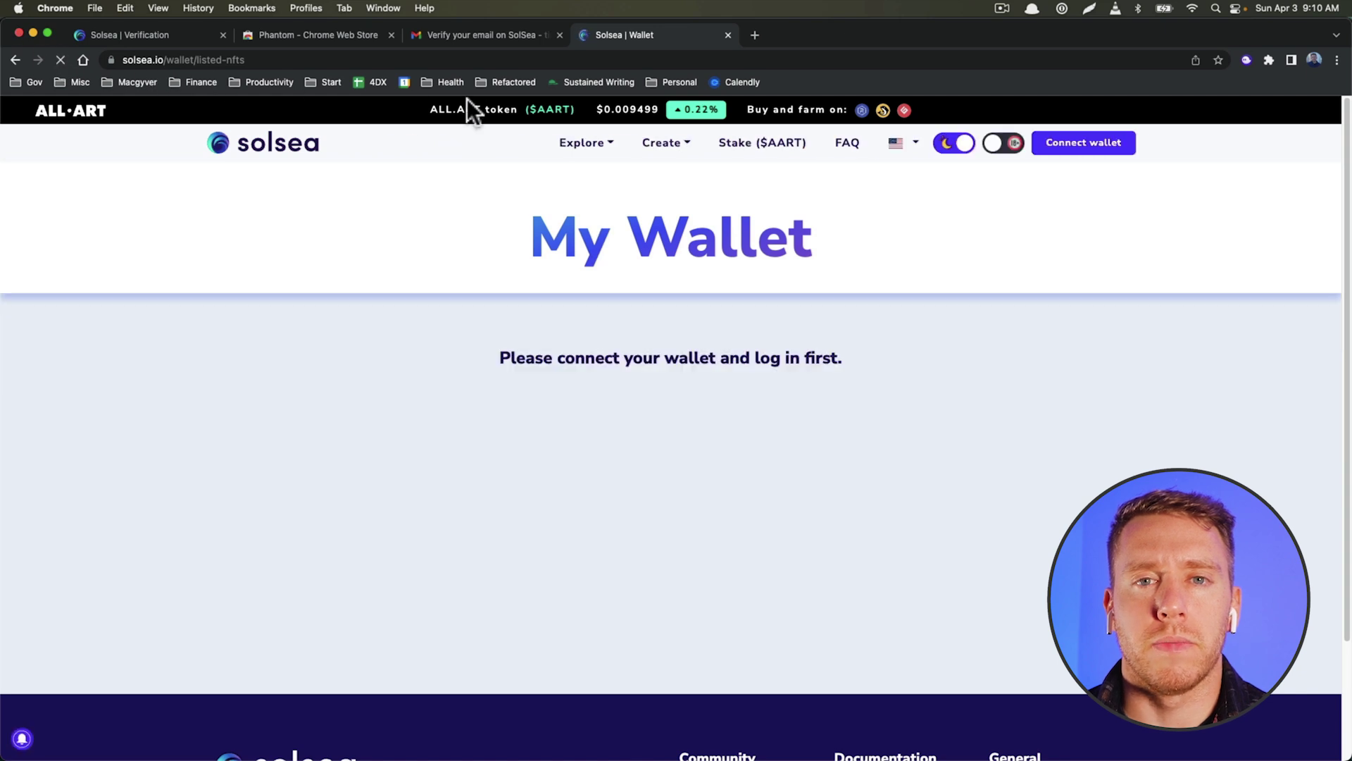
- Go to My Profile > My Collections and start a new collection from the Create menu
left_click(1074, 143)
left_click(1133, 172)
left_click(976, 143)
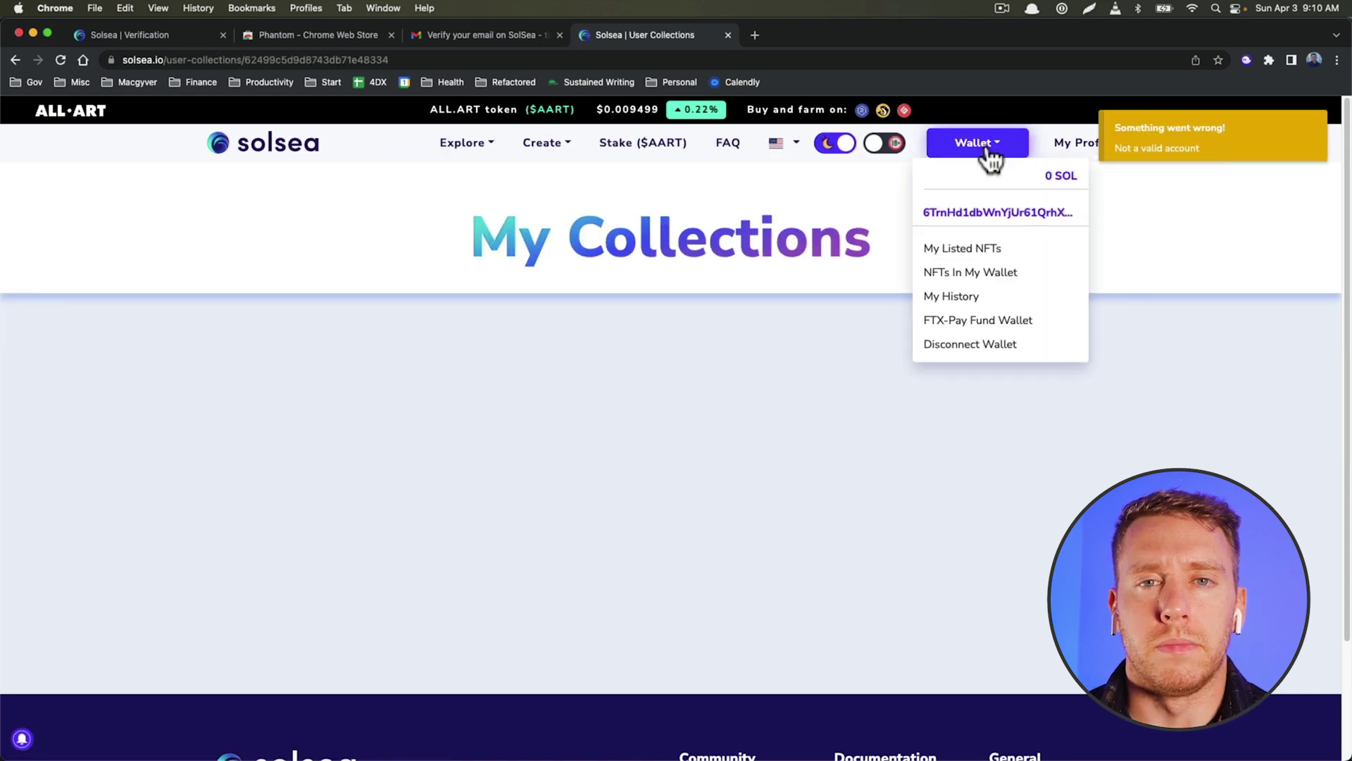
mouse_move(542, 142)
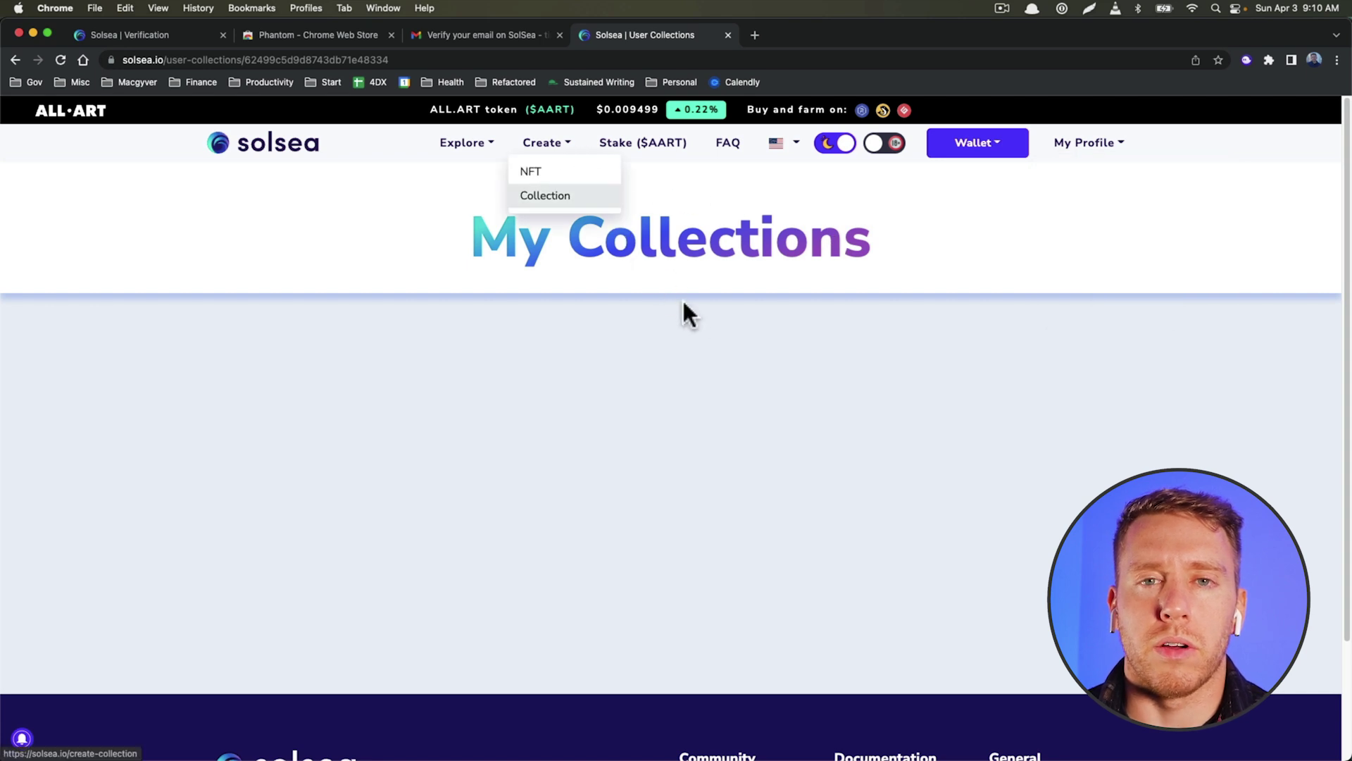
left_click(543, 196)
- Fill the collection title 'Refactored Solana', short description 'The Solana newsletter for Refactored', and symbol 'Refactored'
left_click(625, 398)
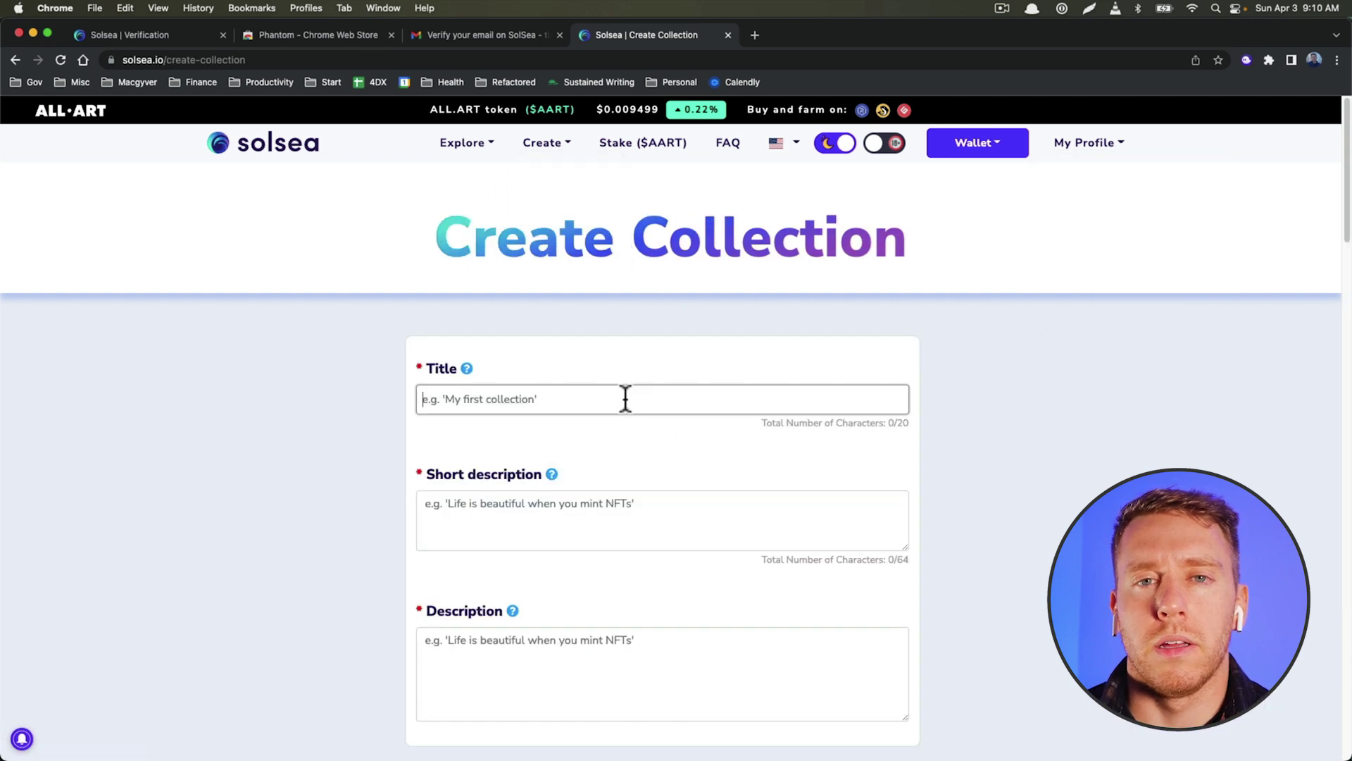
type("Refactored Solana Re")
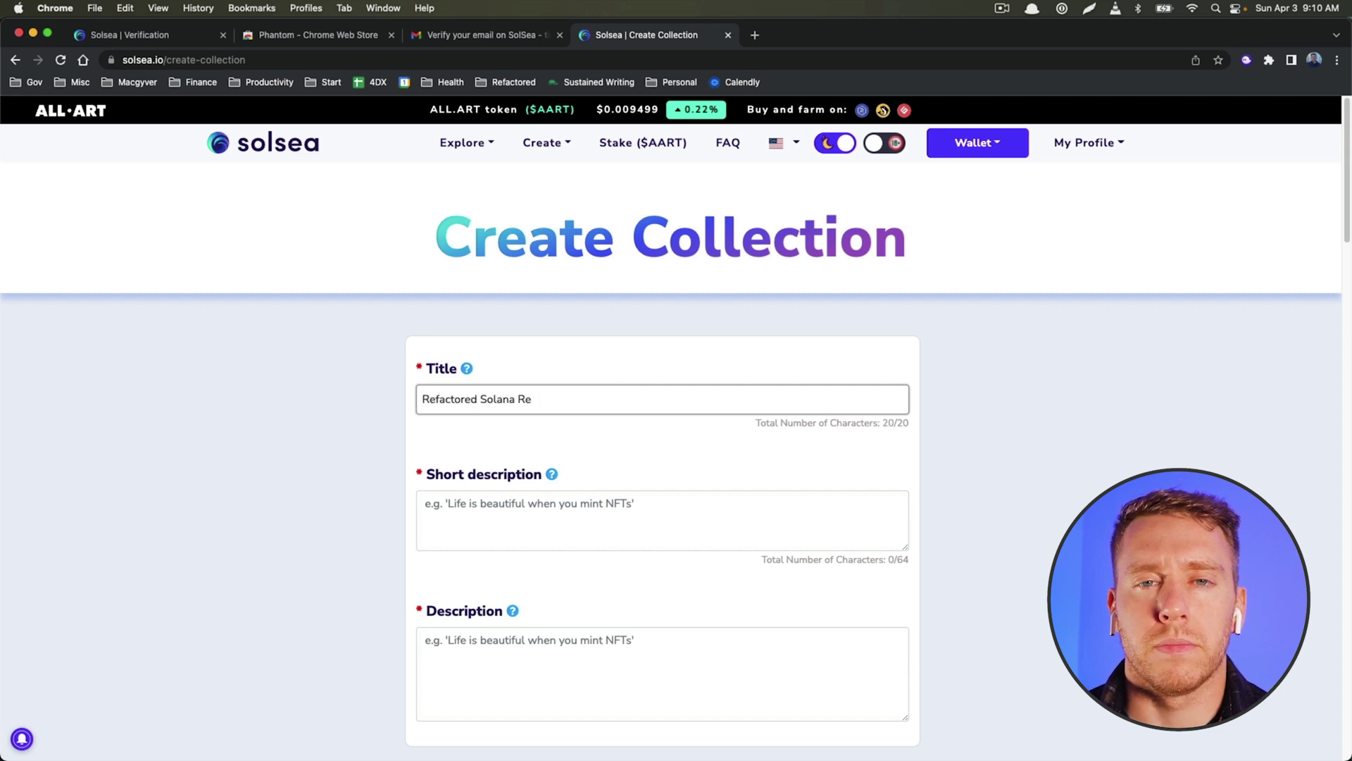
scroll(706, 411, "down", 2)
left_click(706, 410)
type("The Solana newsletter for Refactored")
scroll(714, 426, "down", 4)
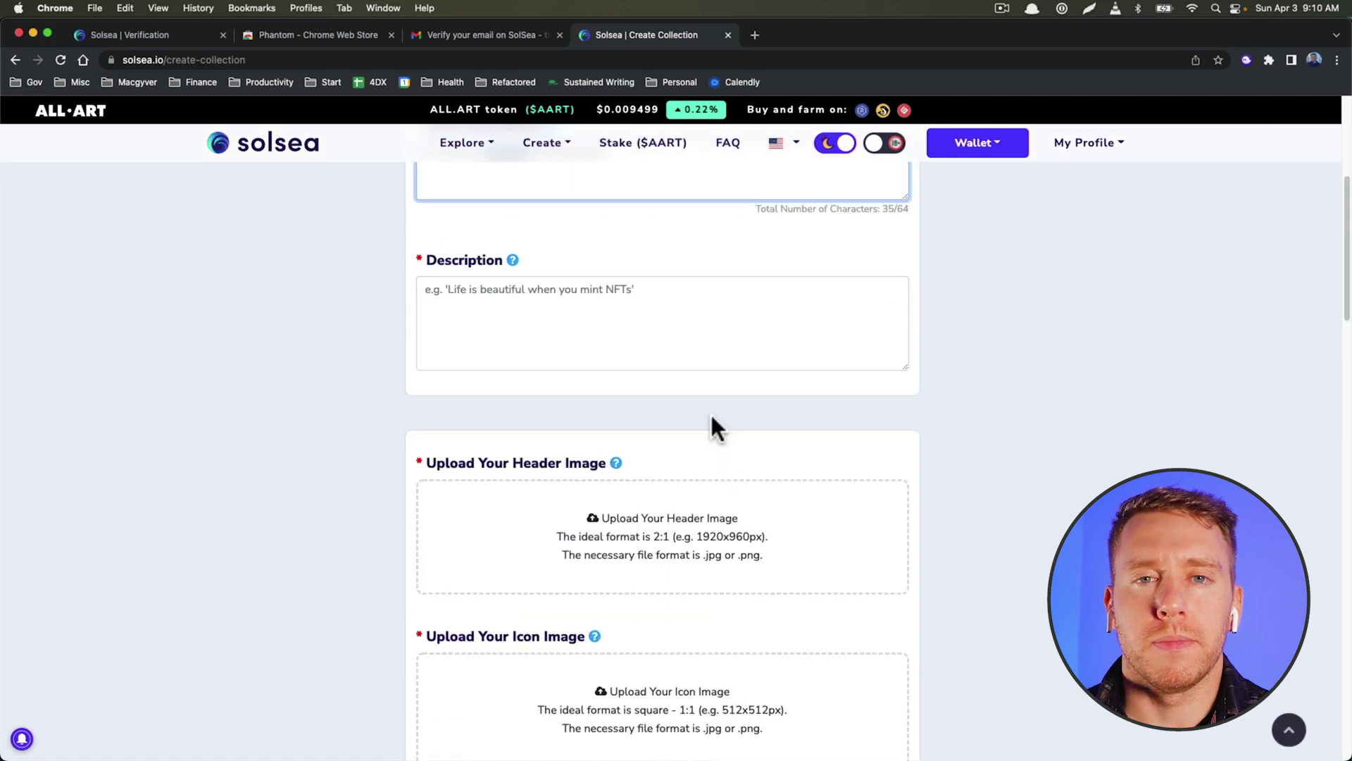
scroll(709, 423, "down", 3)
left_click(783, 360)
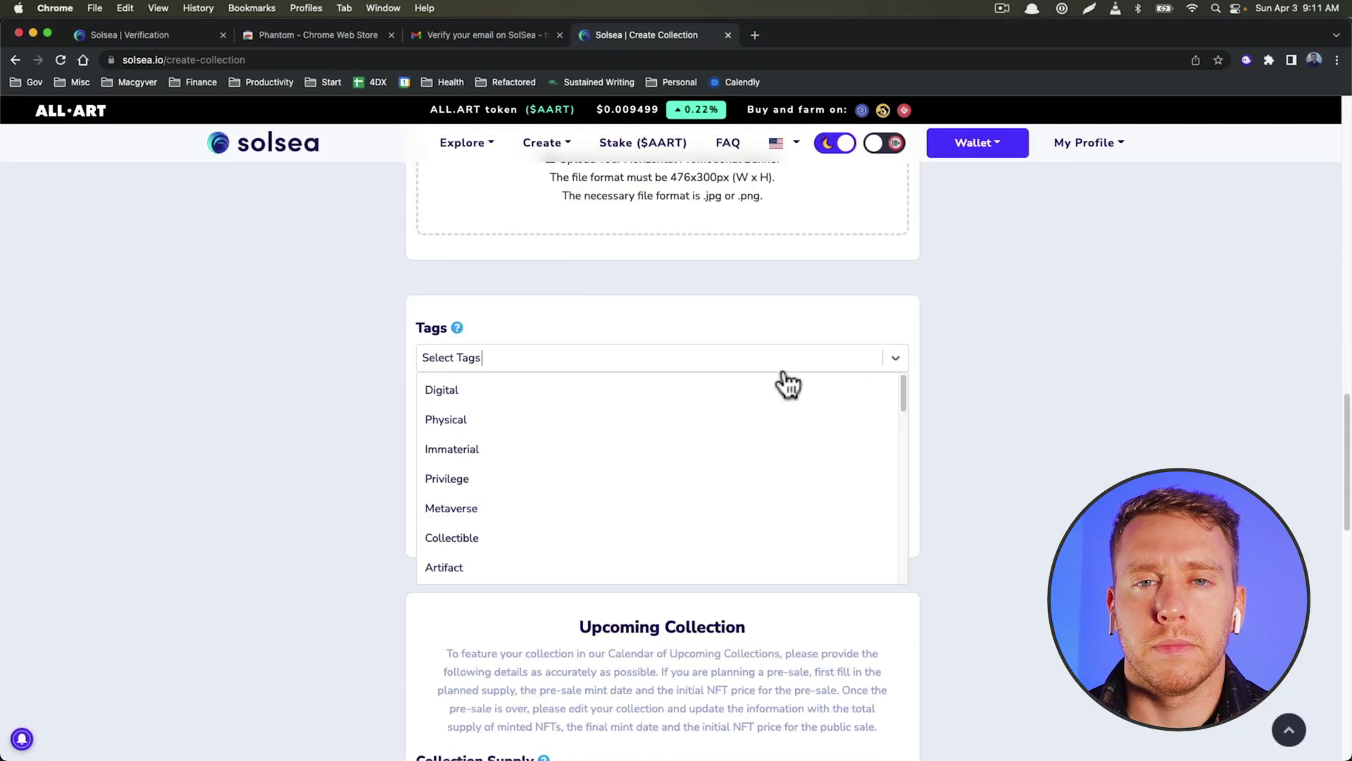
left_click(788, 348)
key("Tab")
type("Refactored")
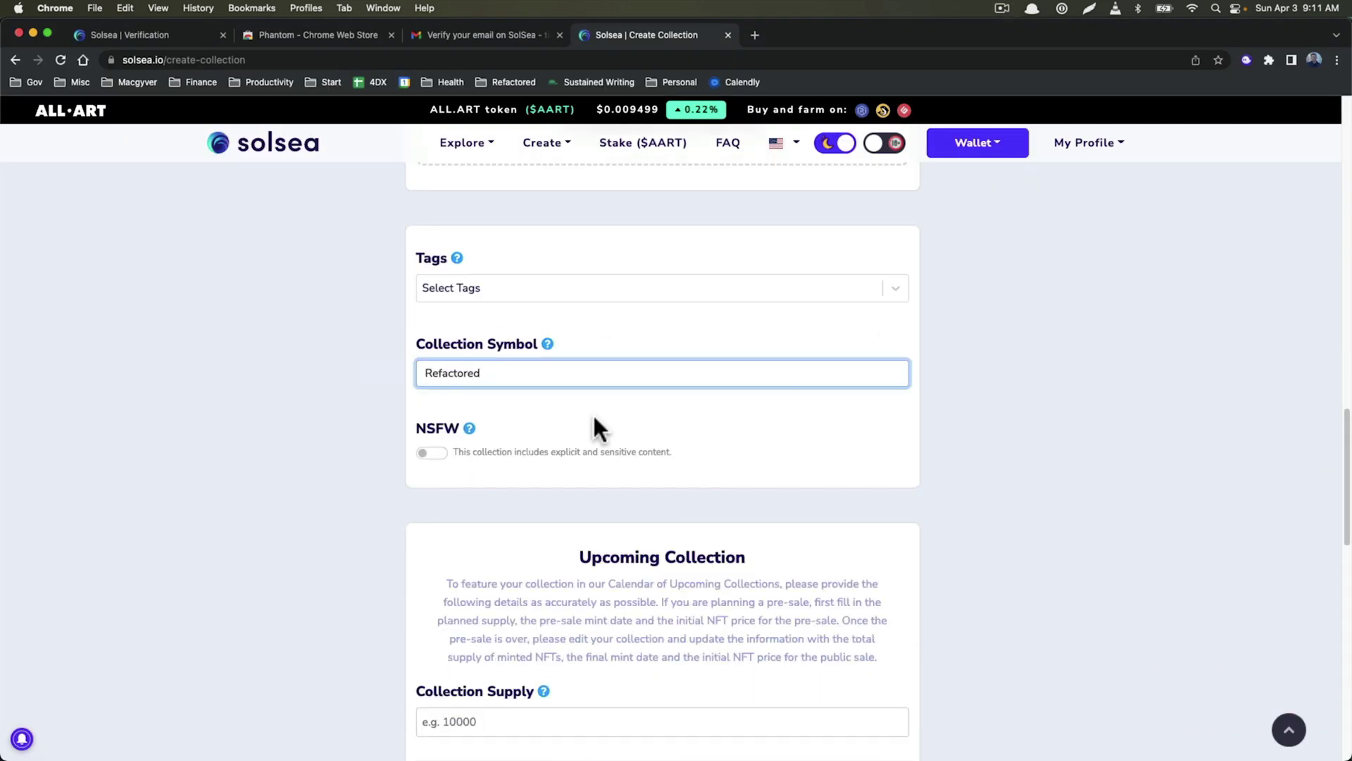
scroll(983, 395, "down", 10)
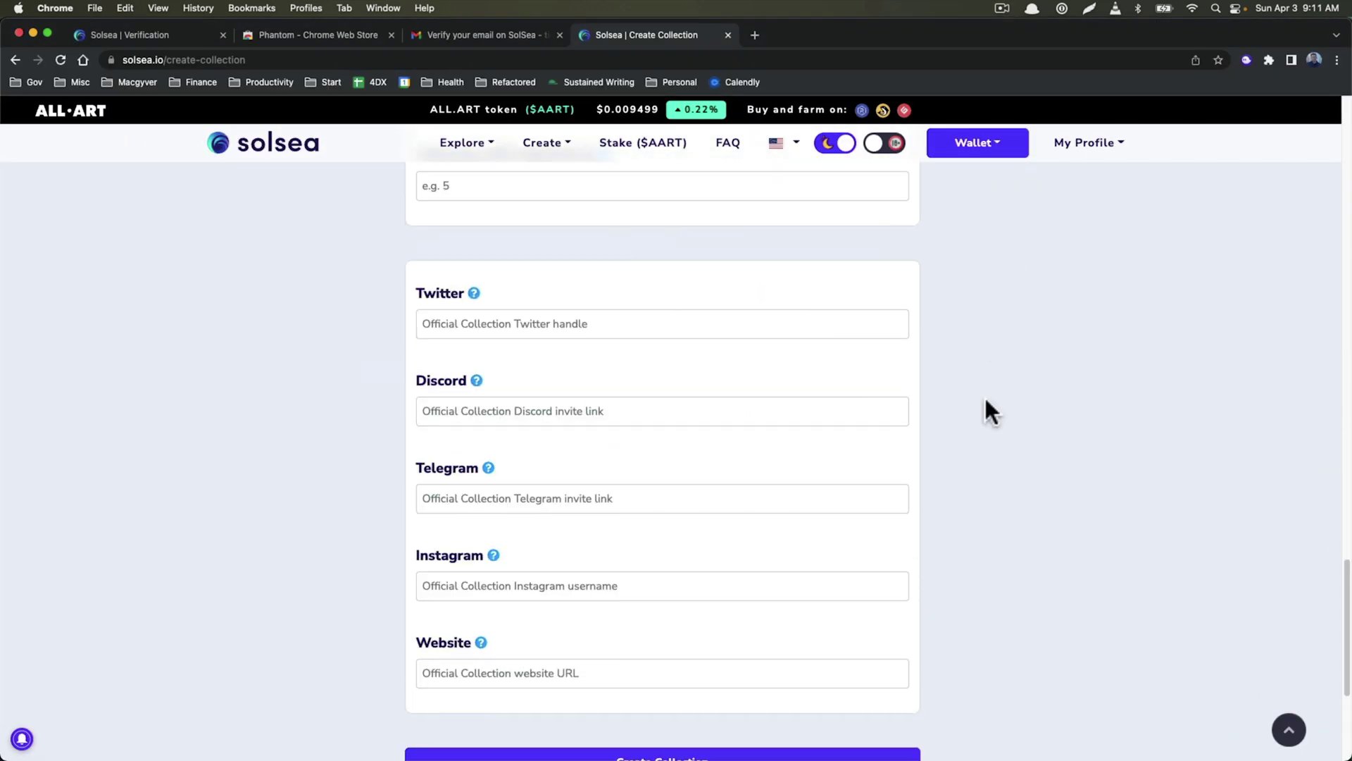
scroll(984, 395, "down", 3)
- Submit the collection for minting and approve the transaction in Phantom
left_click(915, 533)
left_click(1246, 60)
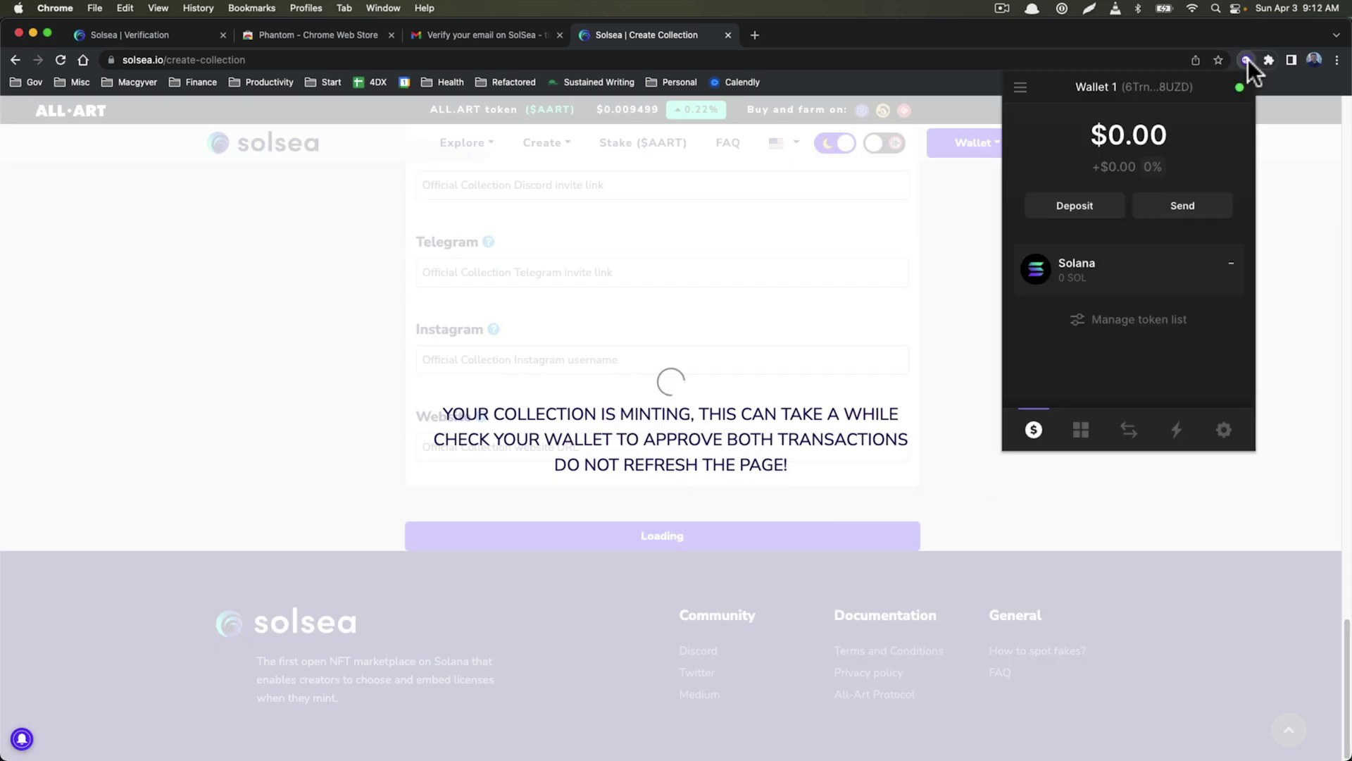
left_click(981, 151)
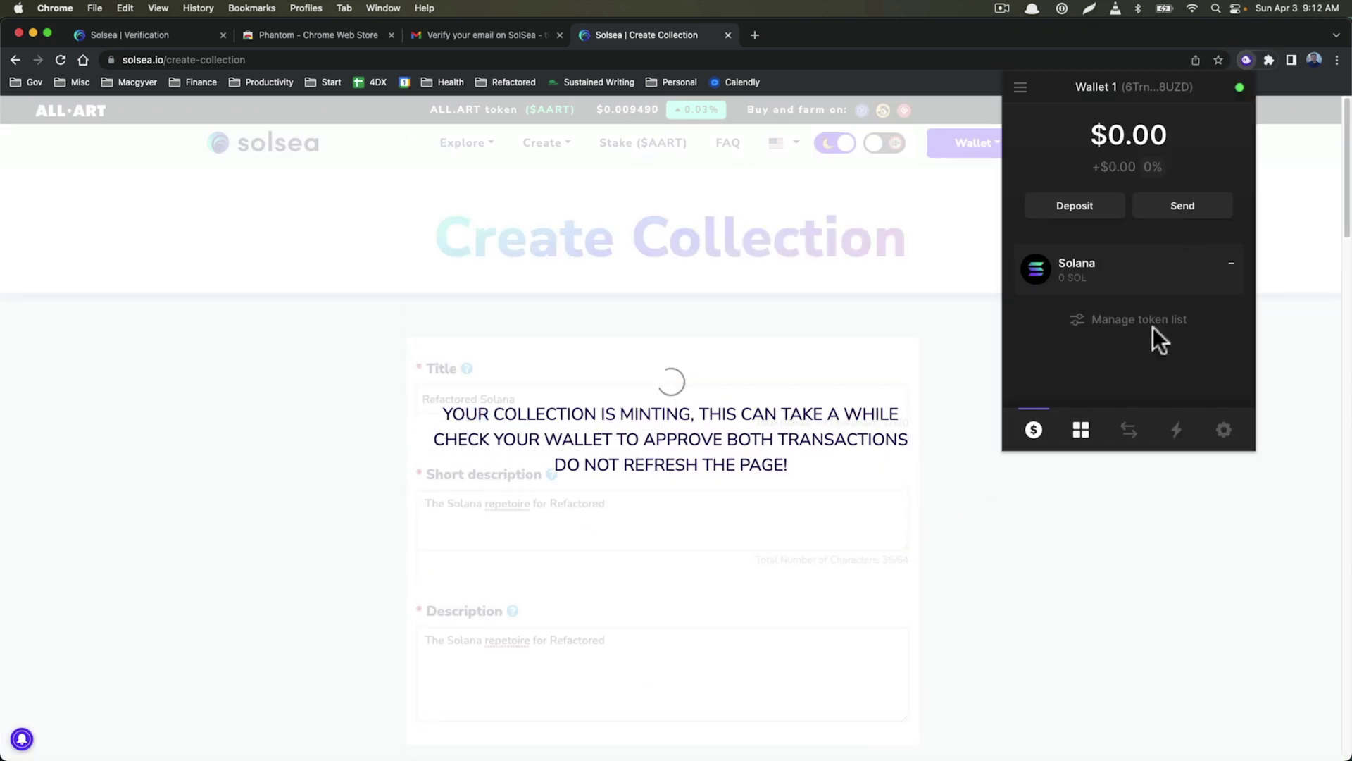
left_click(1245, 405)
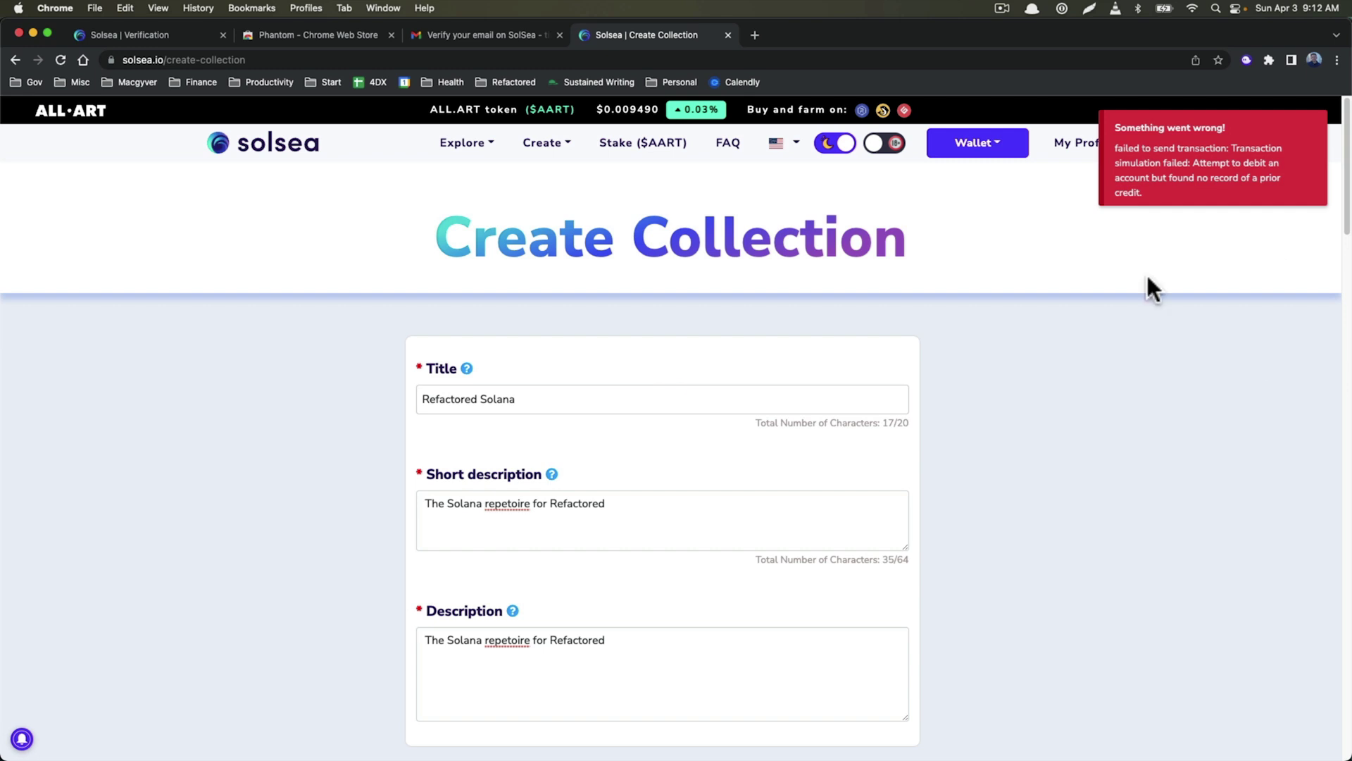
- Check the wallet balance on Solsea and in Phantom, which shows 0 SOL
left_click(1017, 156)
left_click(1051, 220)
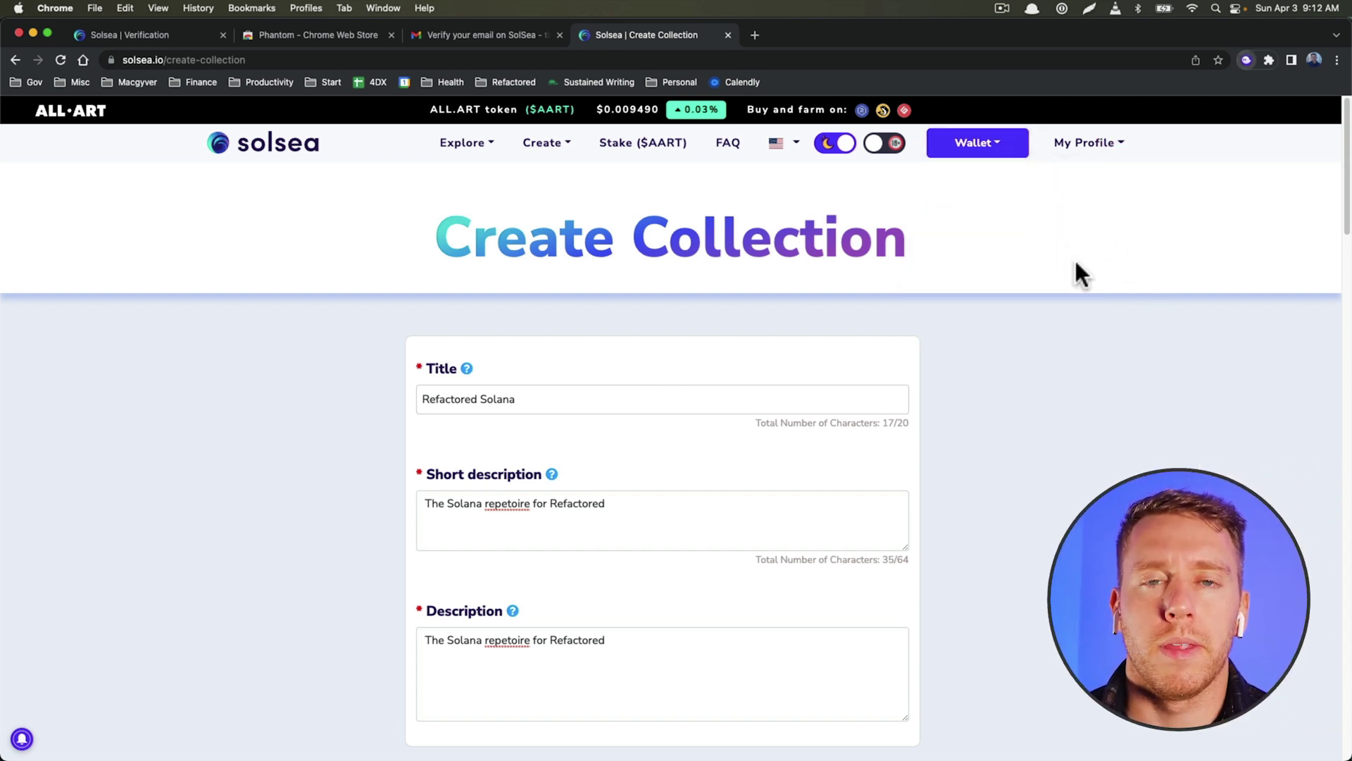
key("alt+shift+p")
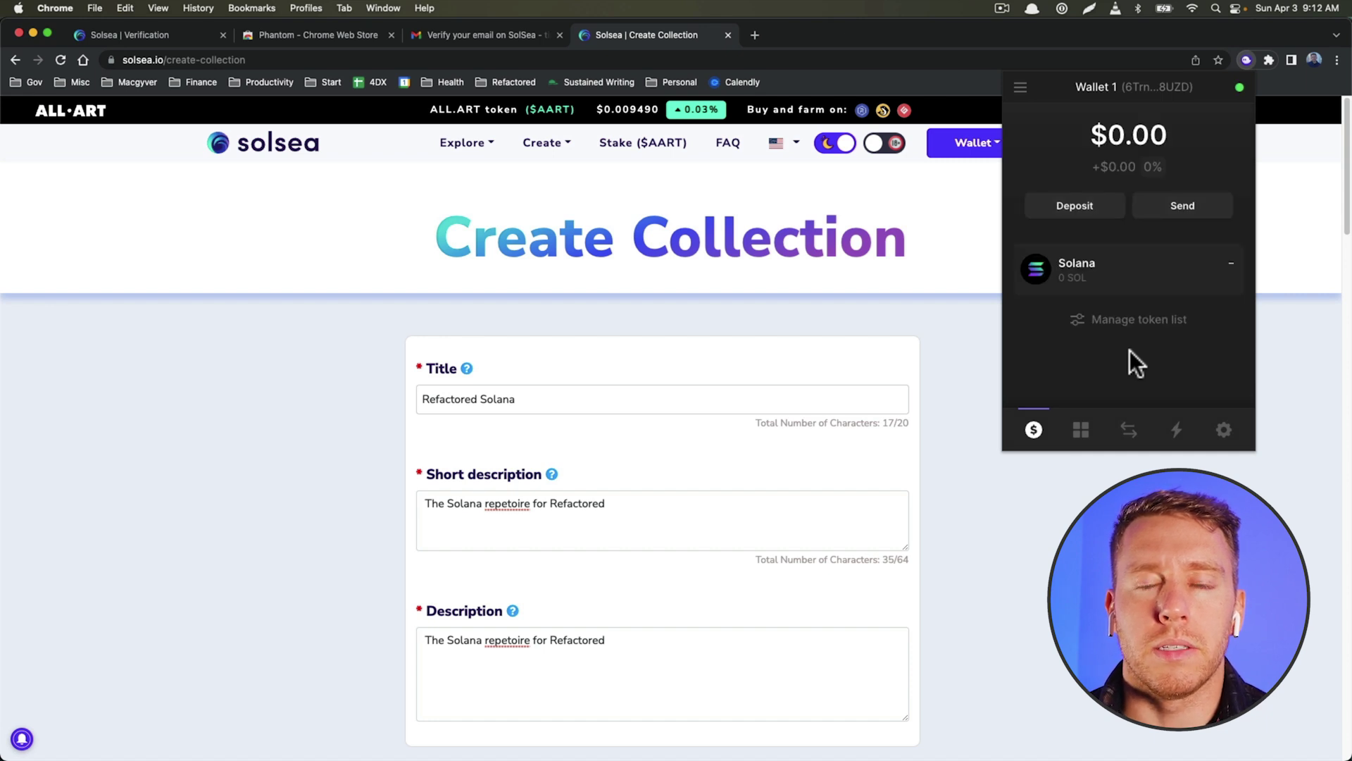
- Go to coinbase.com in a new tab and sign in with the saved login
left_click(755, 35)
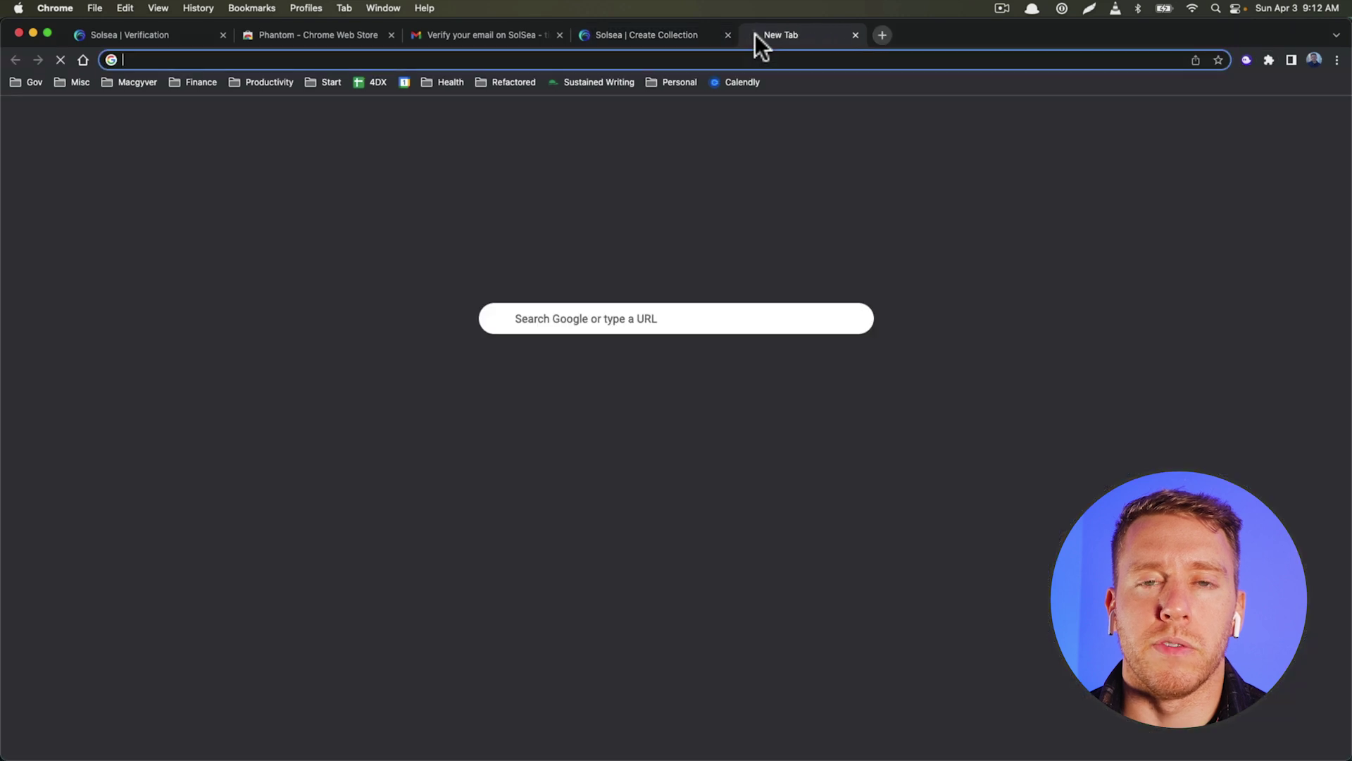
type("coin")
key("Return")
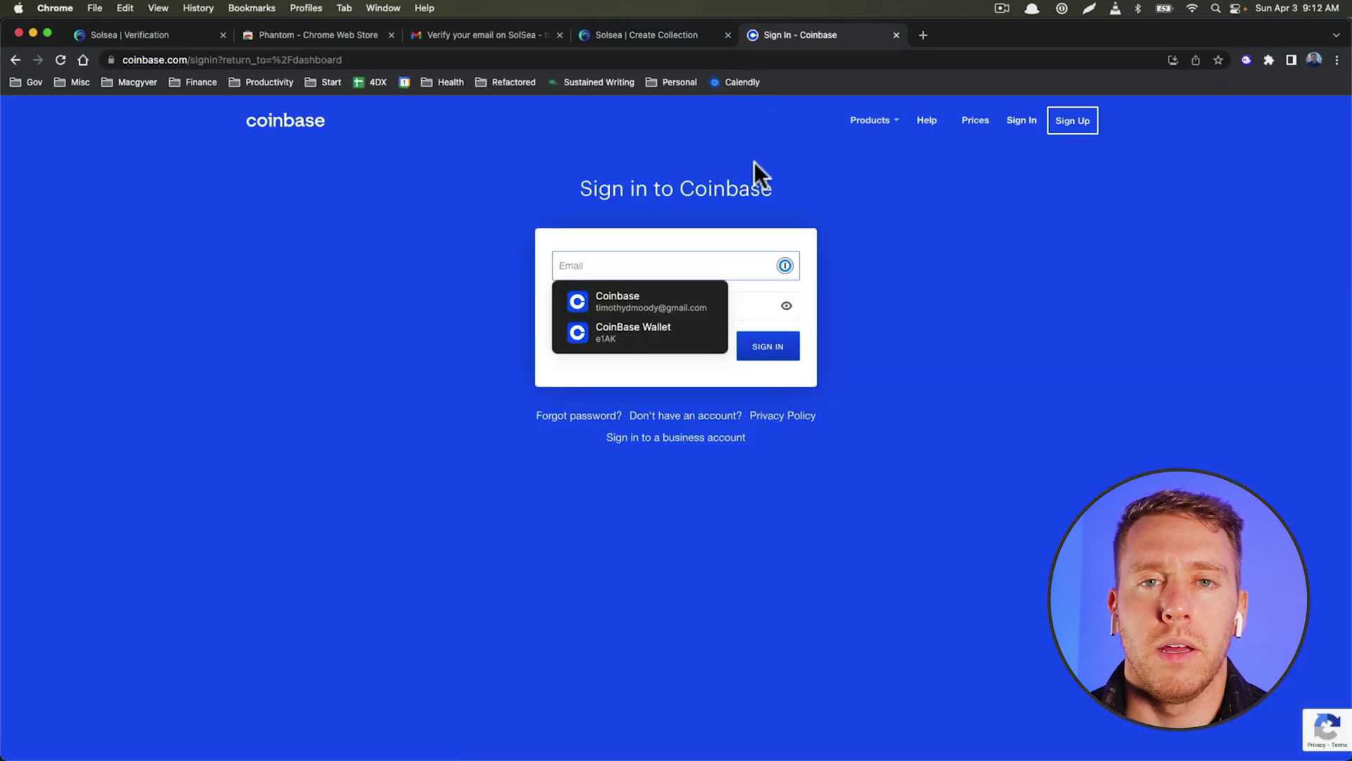
key("super+backslash")
left_click(774, 357)
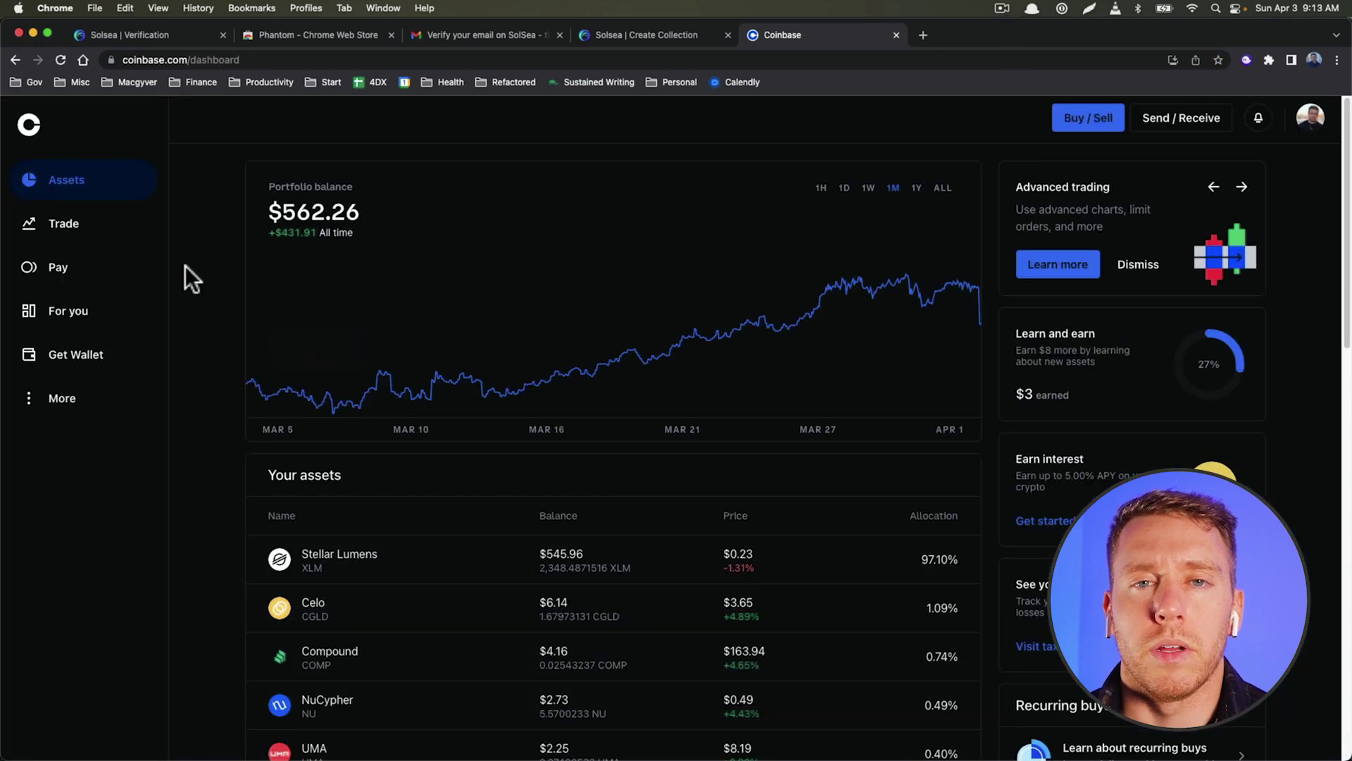
- Set up a conversion of Stellar Lumens into Solana, adjusting the amount to $15
left_click(1076, 119)
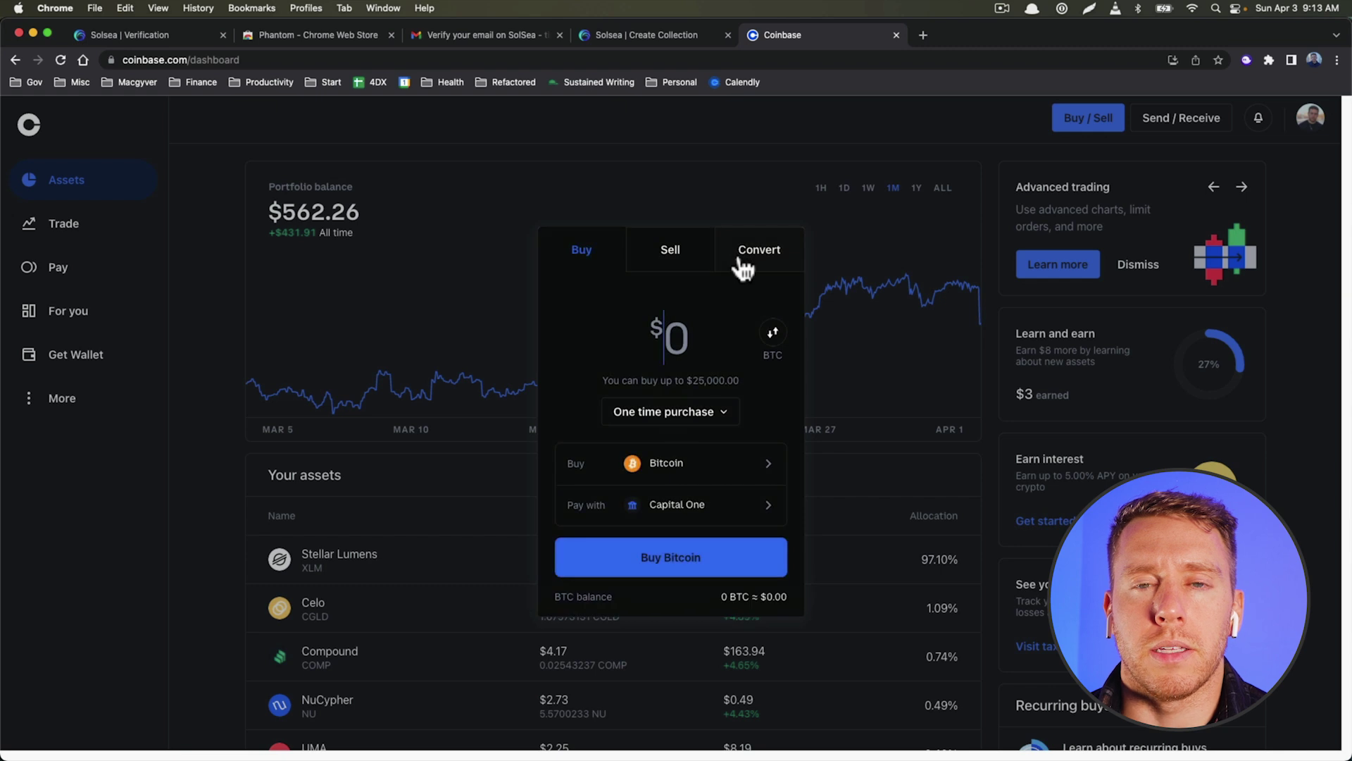
left_click(743, 267)
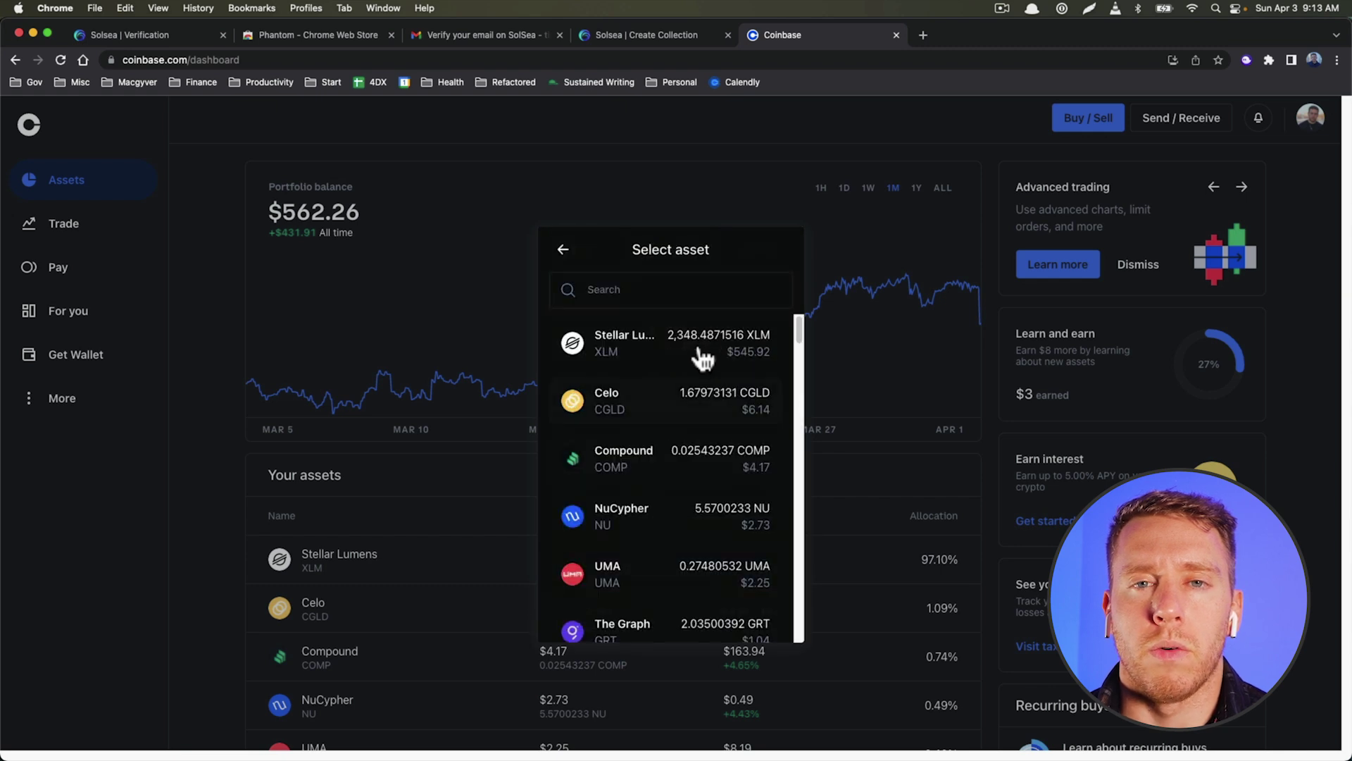
left_click(680, 421)
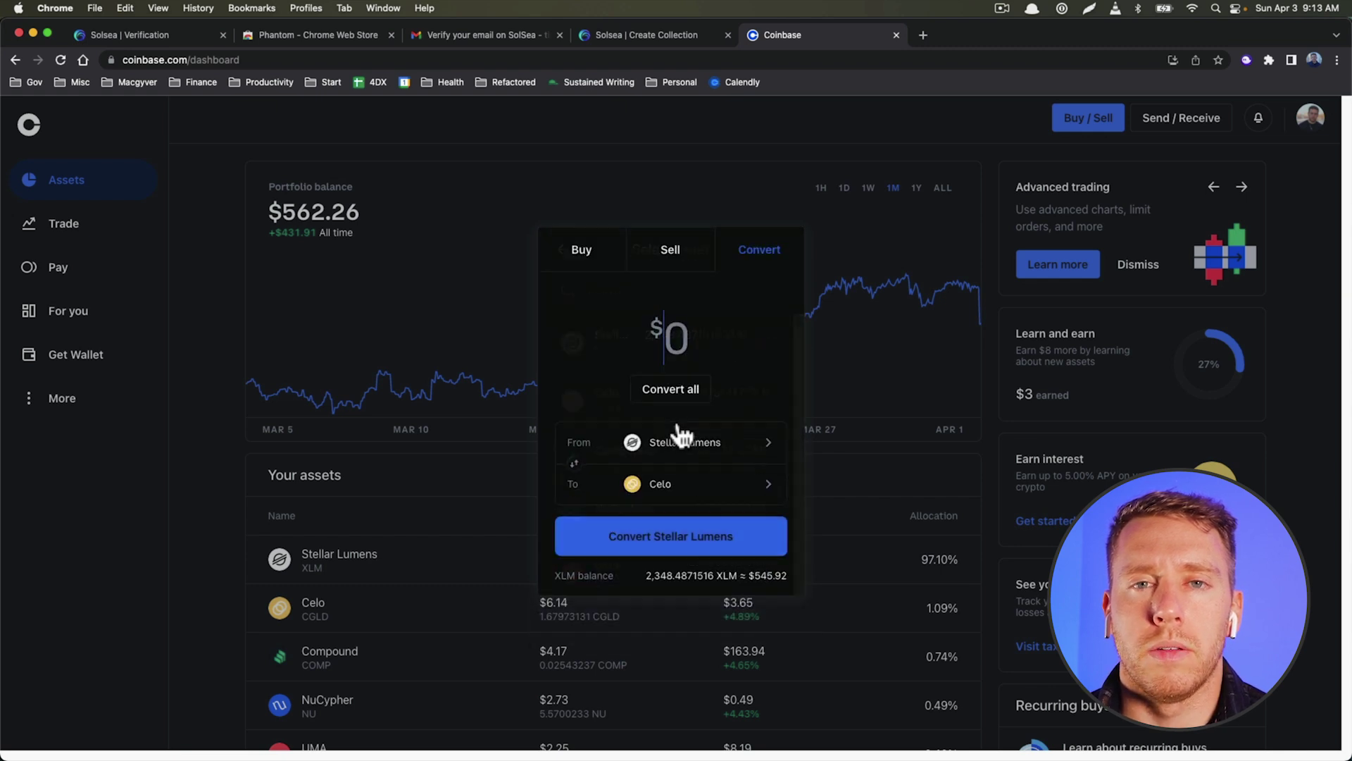
left_click(676, 446)
scroll(682, 489, "up", 2)
type("sol")
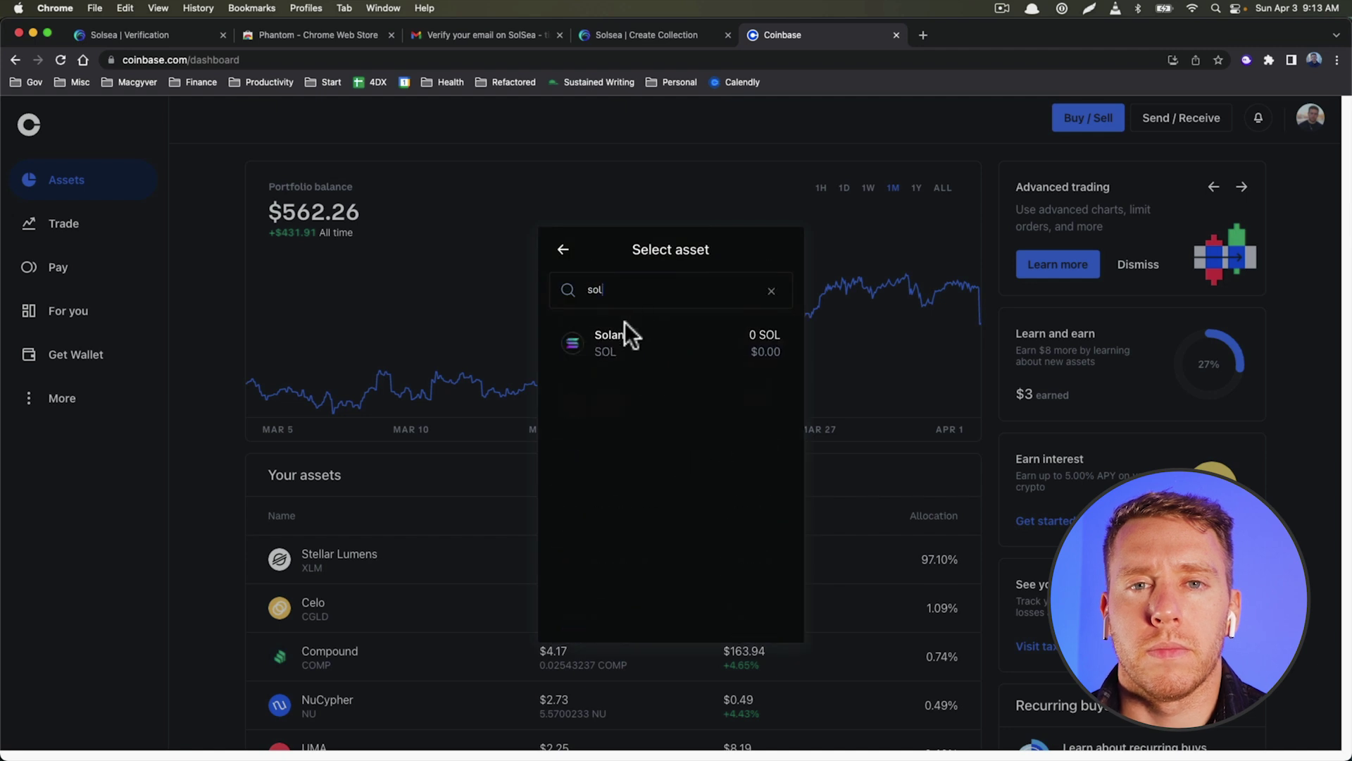
left_click(624, 331)
type("25")
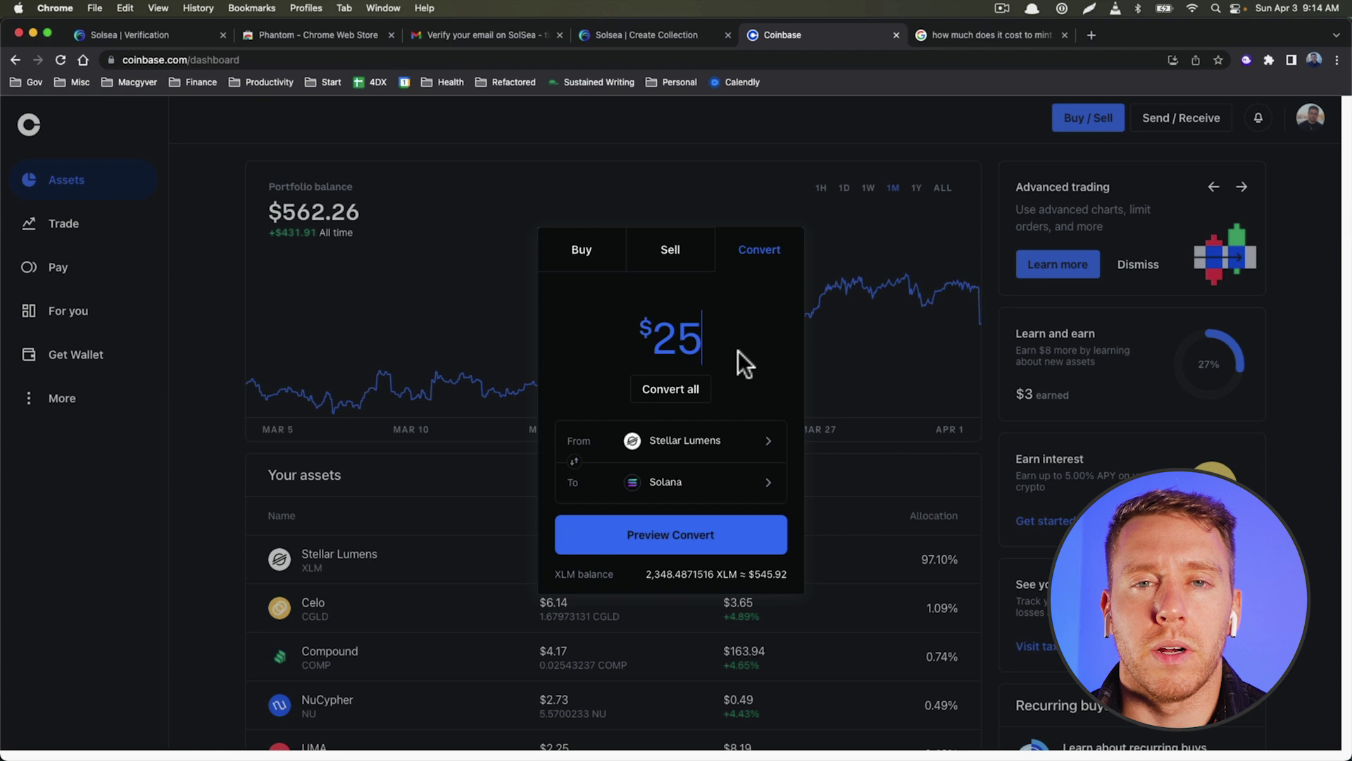
key("BackSpace")
key("BackSpace")
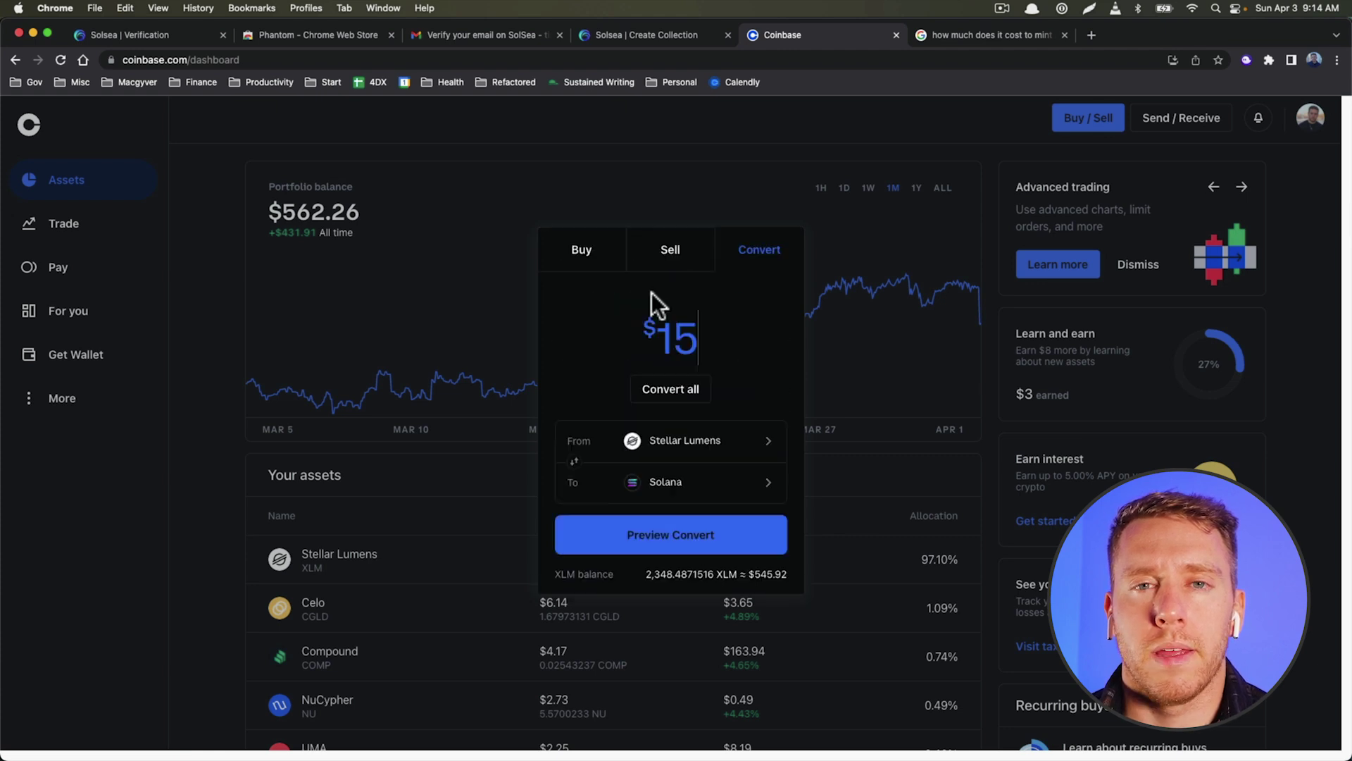
left_click(531, 243)
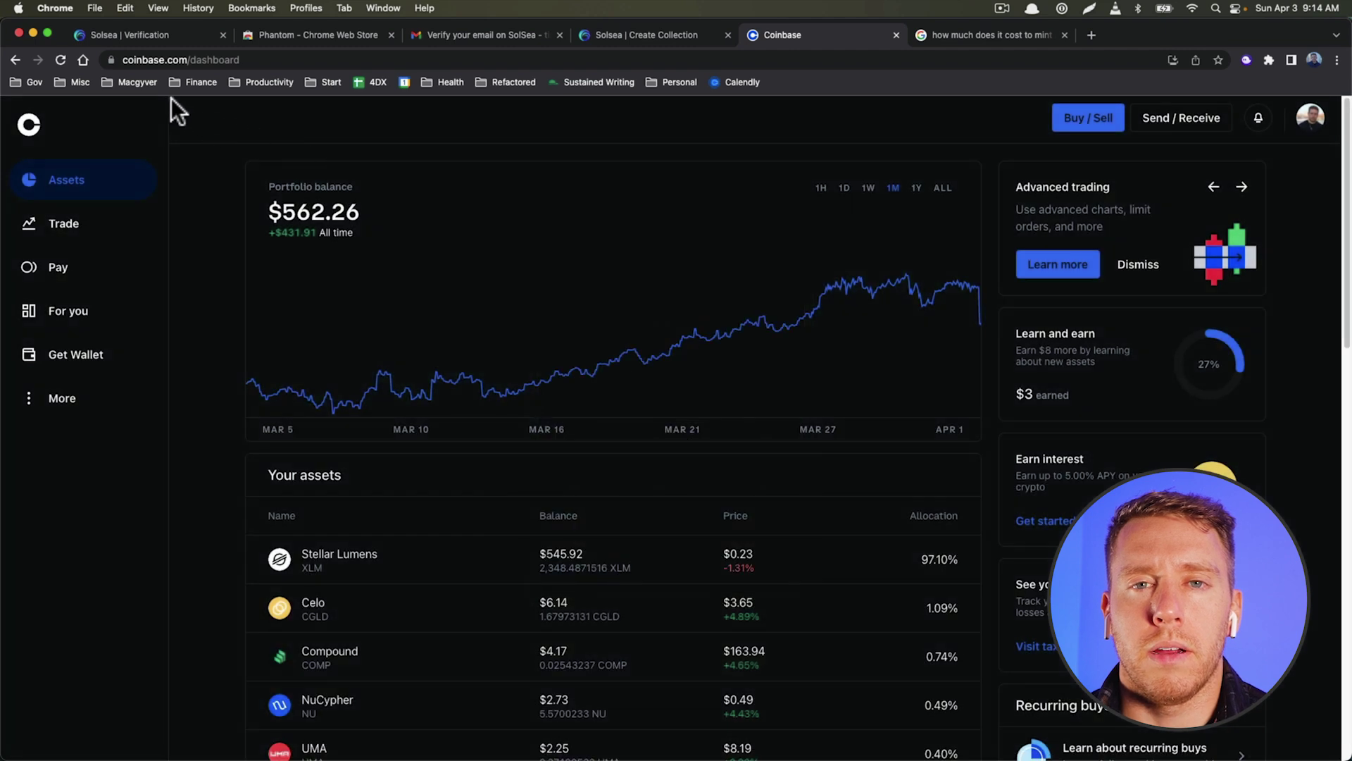
- Reload the dashboard, open Solana, and fill the Send form with the full $14.69 balance
left_click(60, 58)
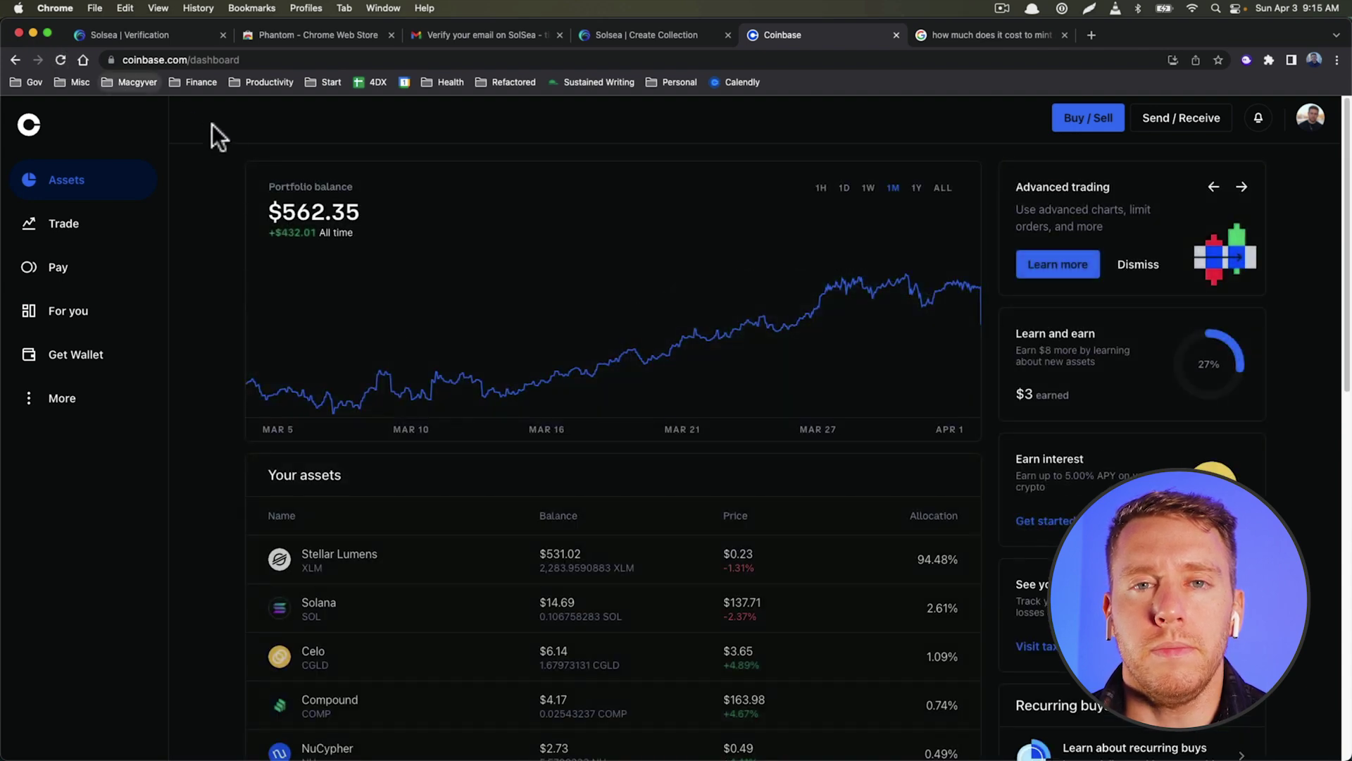
scroll(234, 145, "down", 2)
scroll(234, 145, "up", 2)
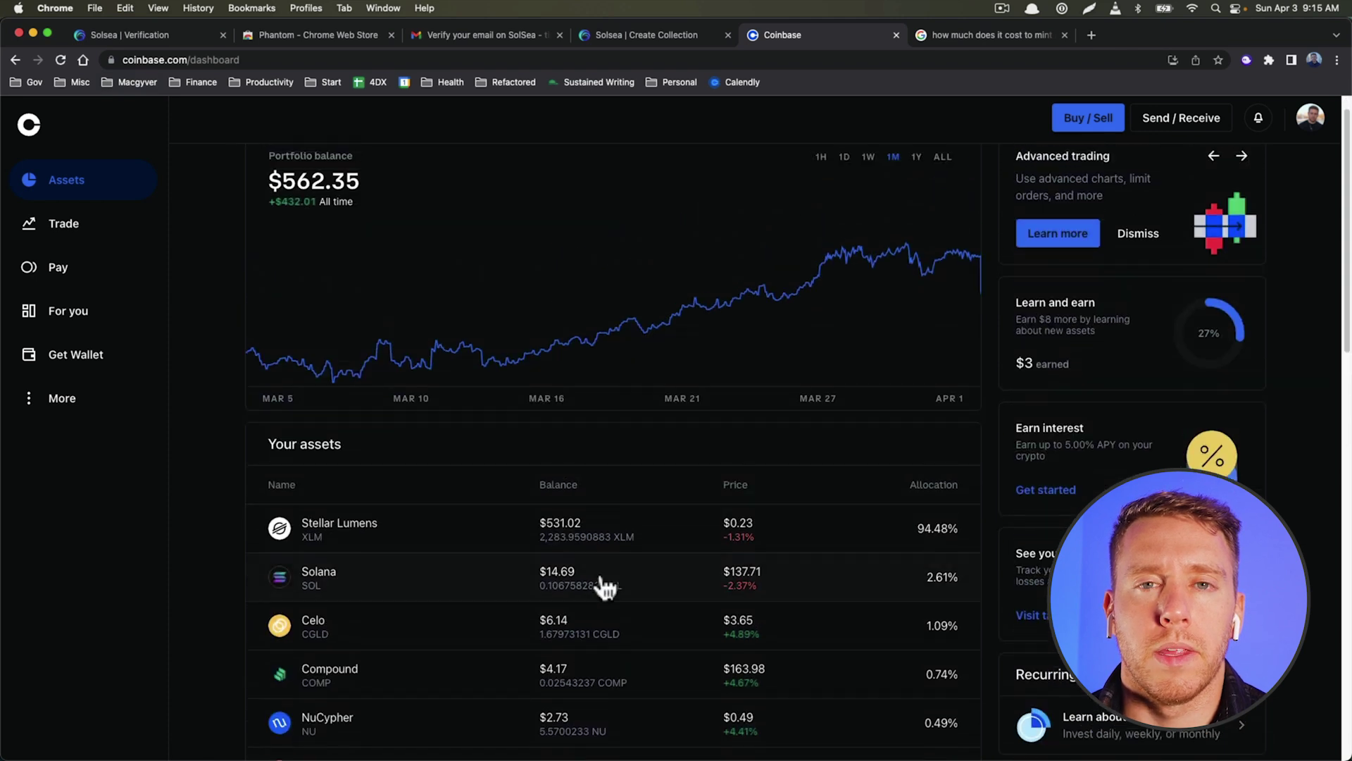
left_click(483, 591)
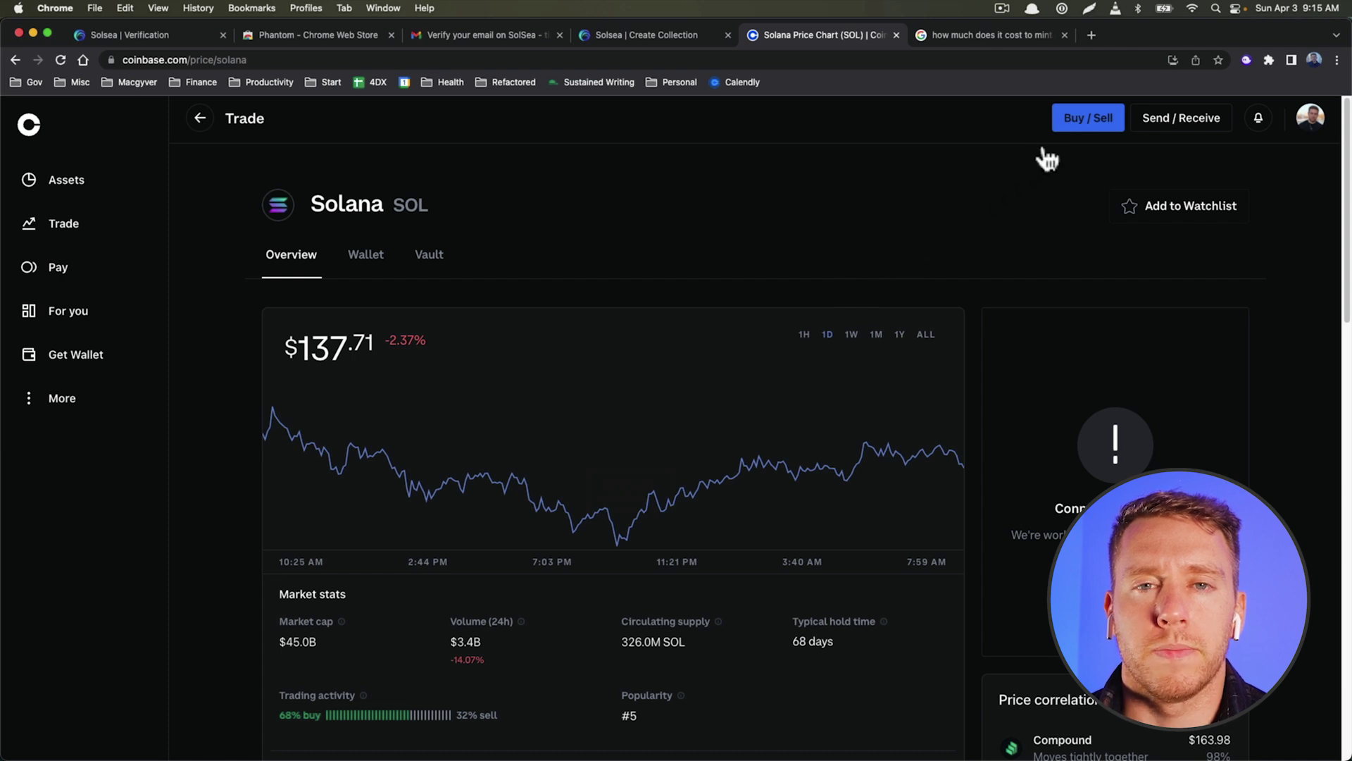
left_click(1197, 125)
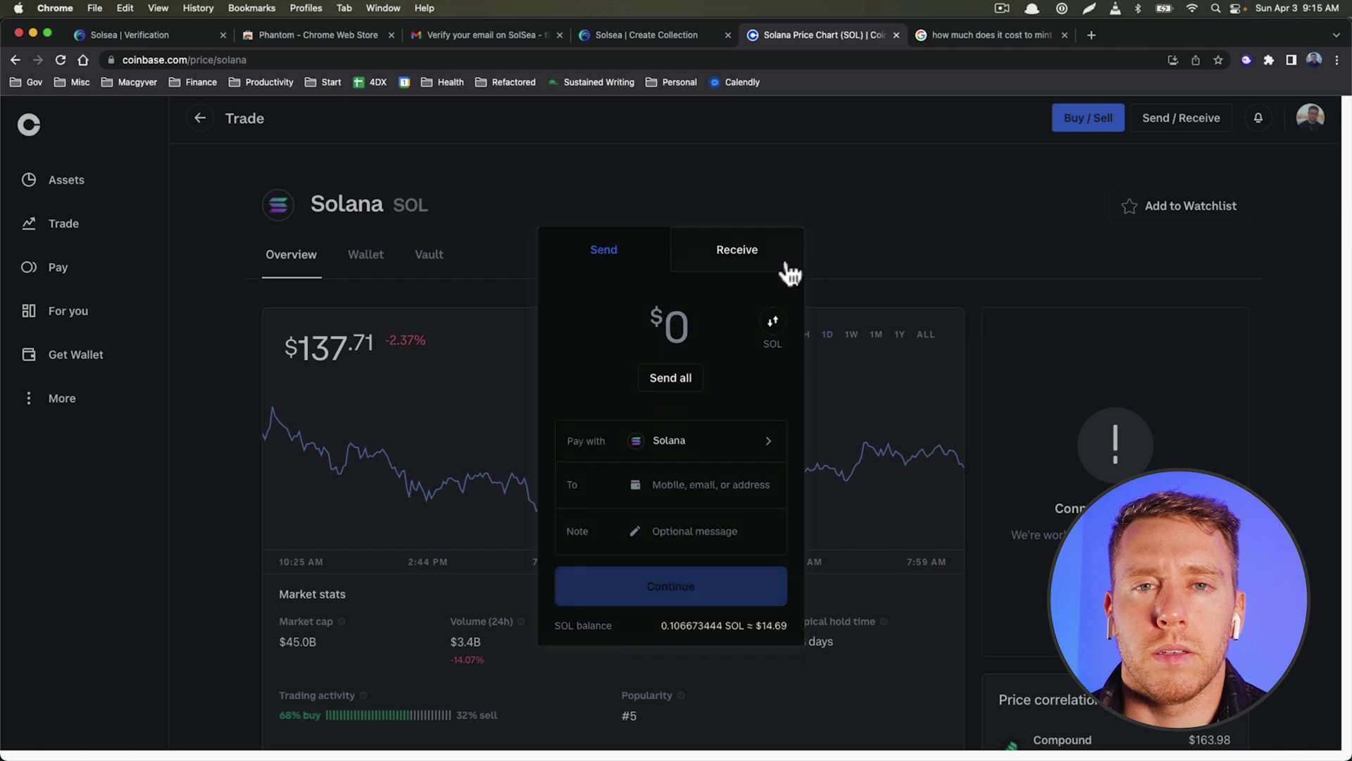
left_click(670, 378)
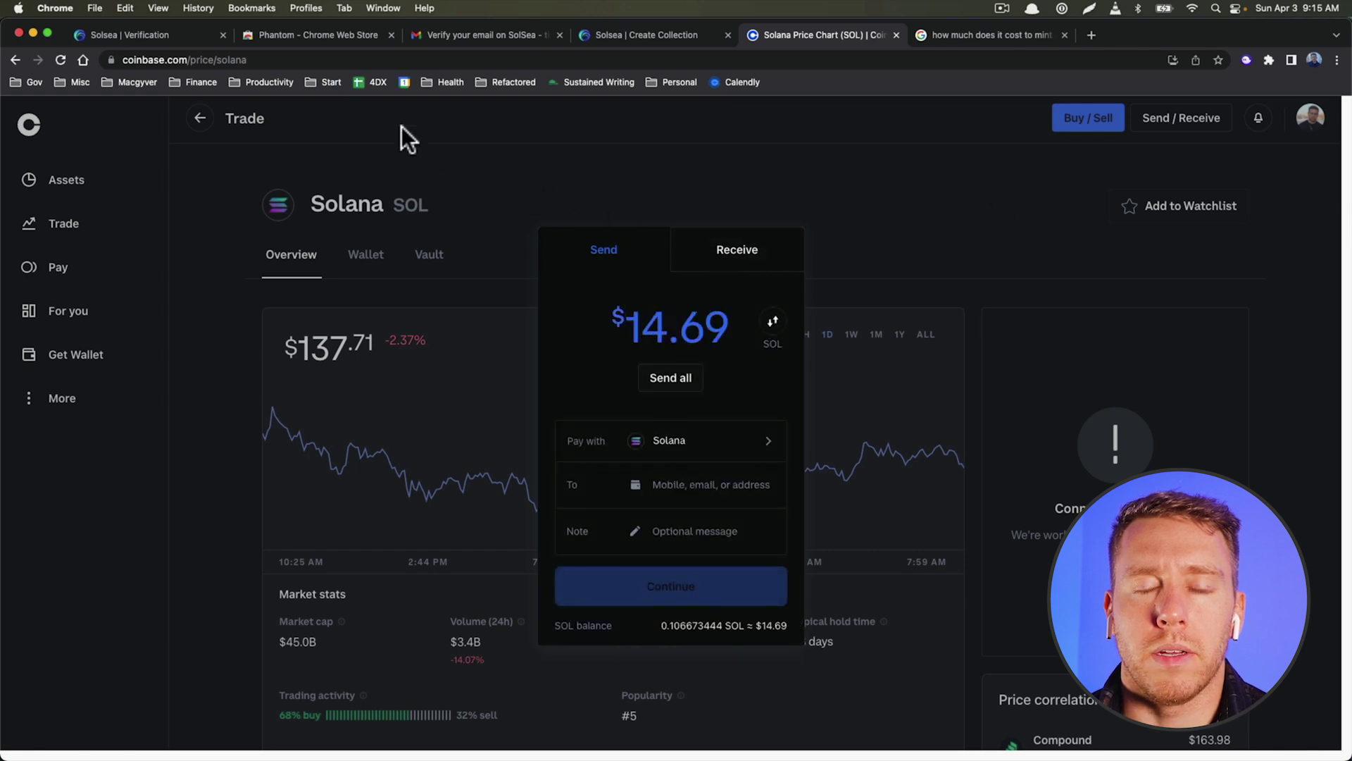
left_click(636, 39)
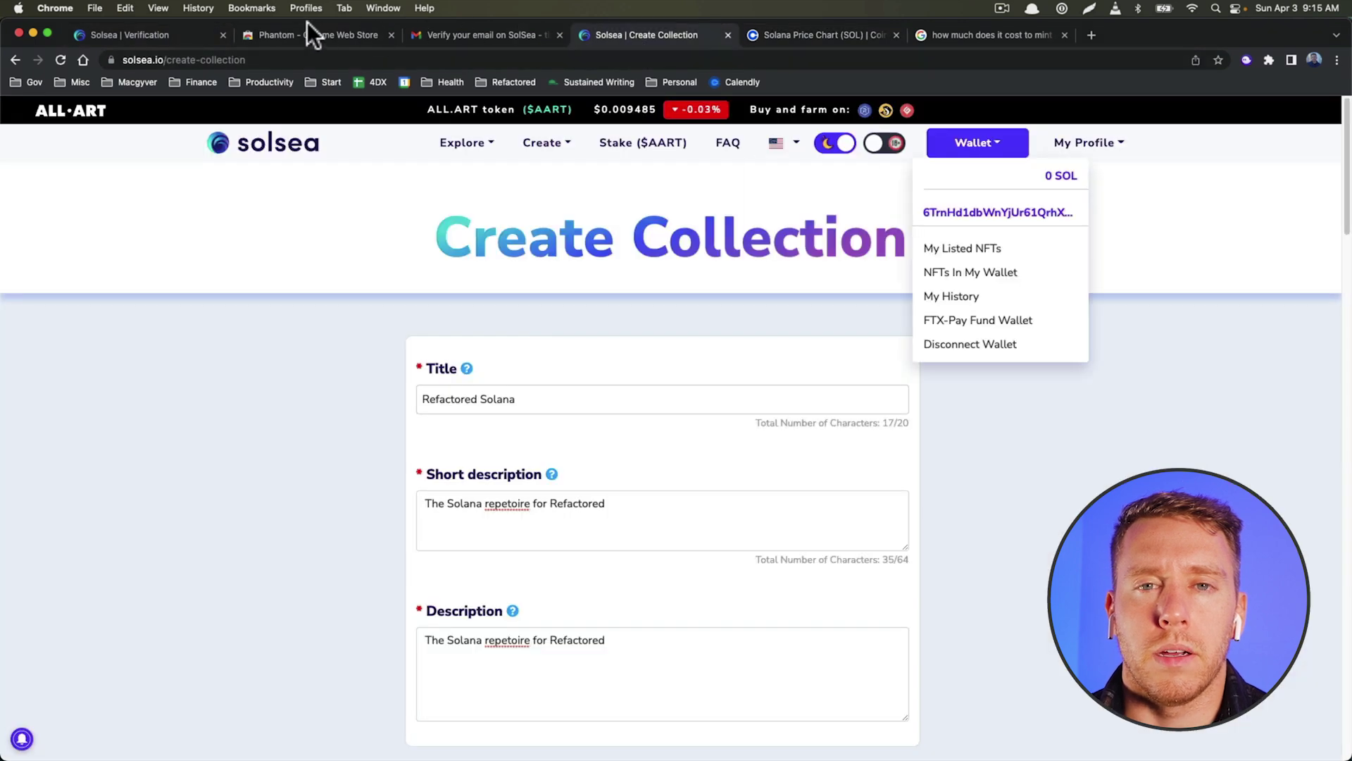
- Copy the Phantom Wallet 1 address and continue the Coinbase send to its confirmation step
left_click(229, 32)
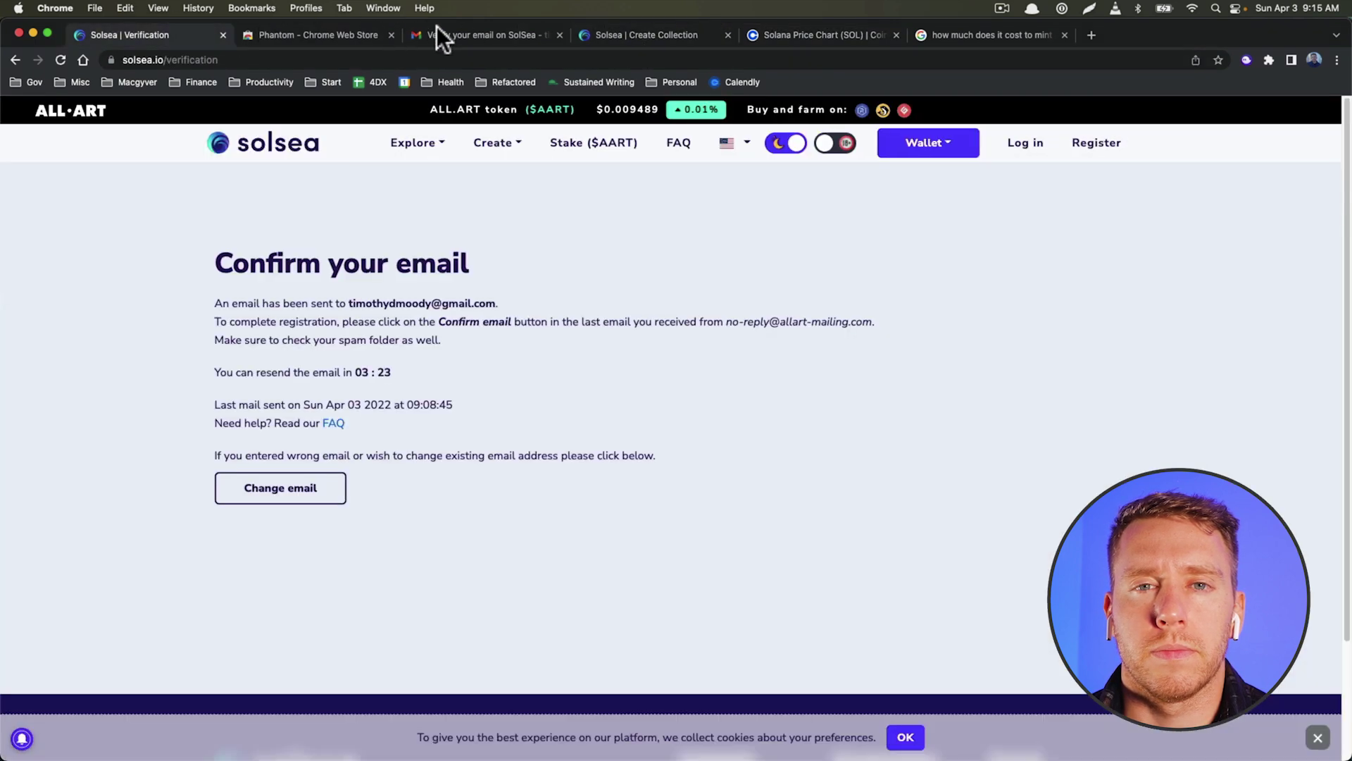
left_click(1247, 59)
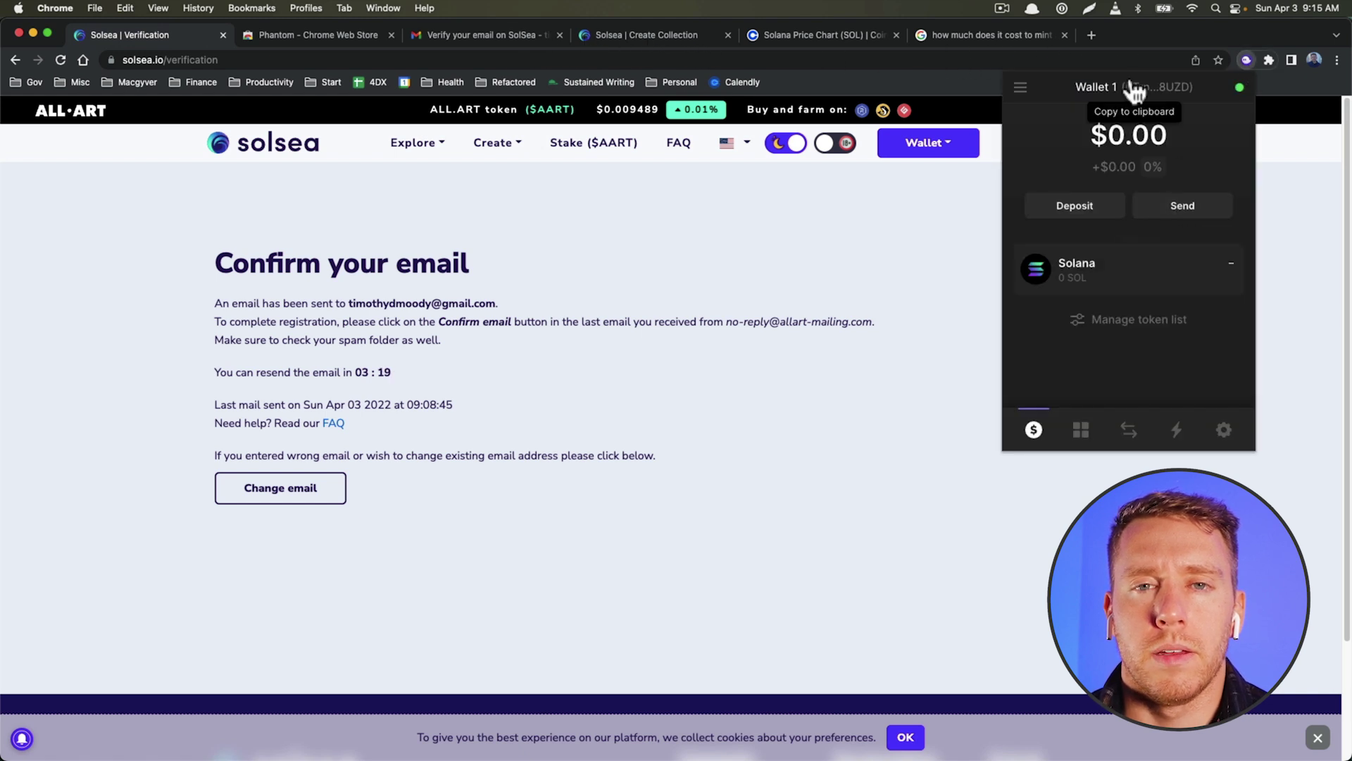
left_click(1146, 100)
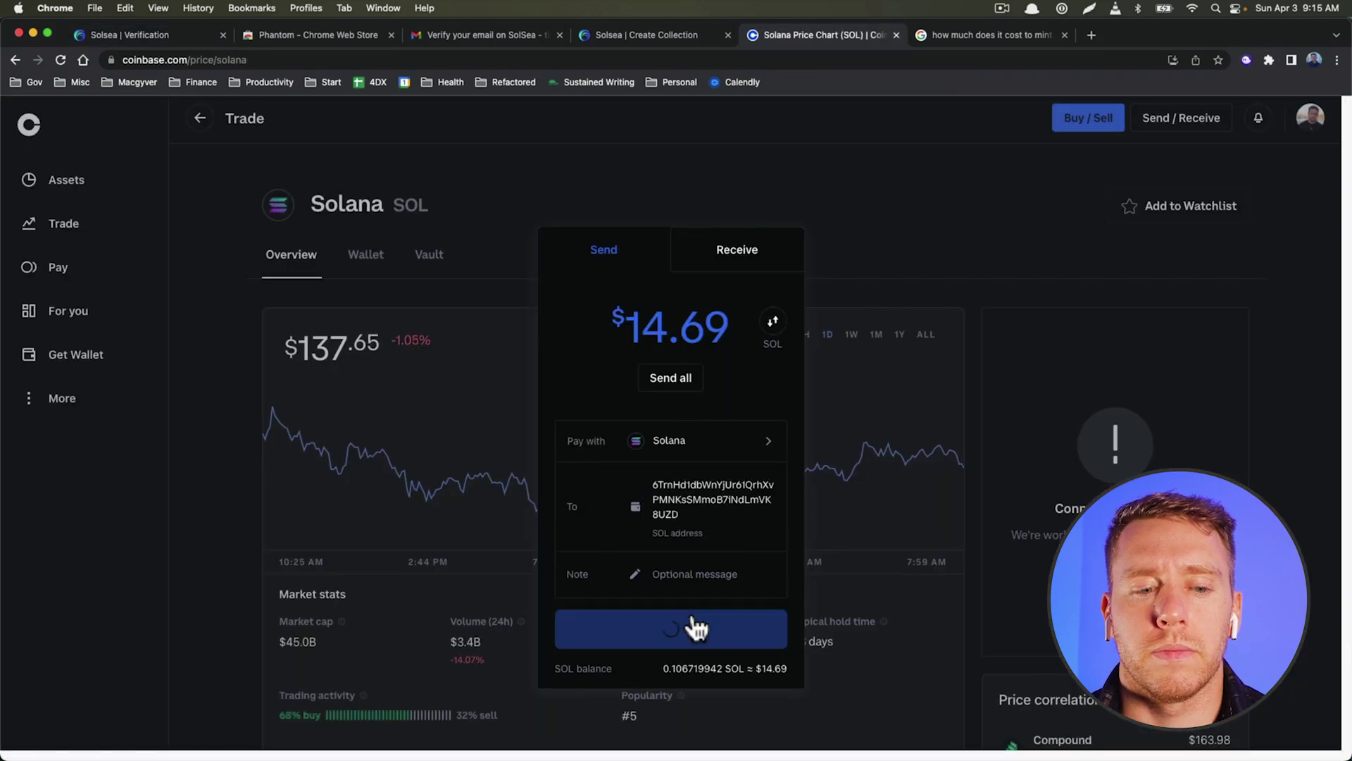
left_click(691, 624)
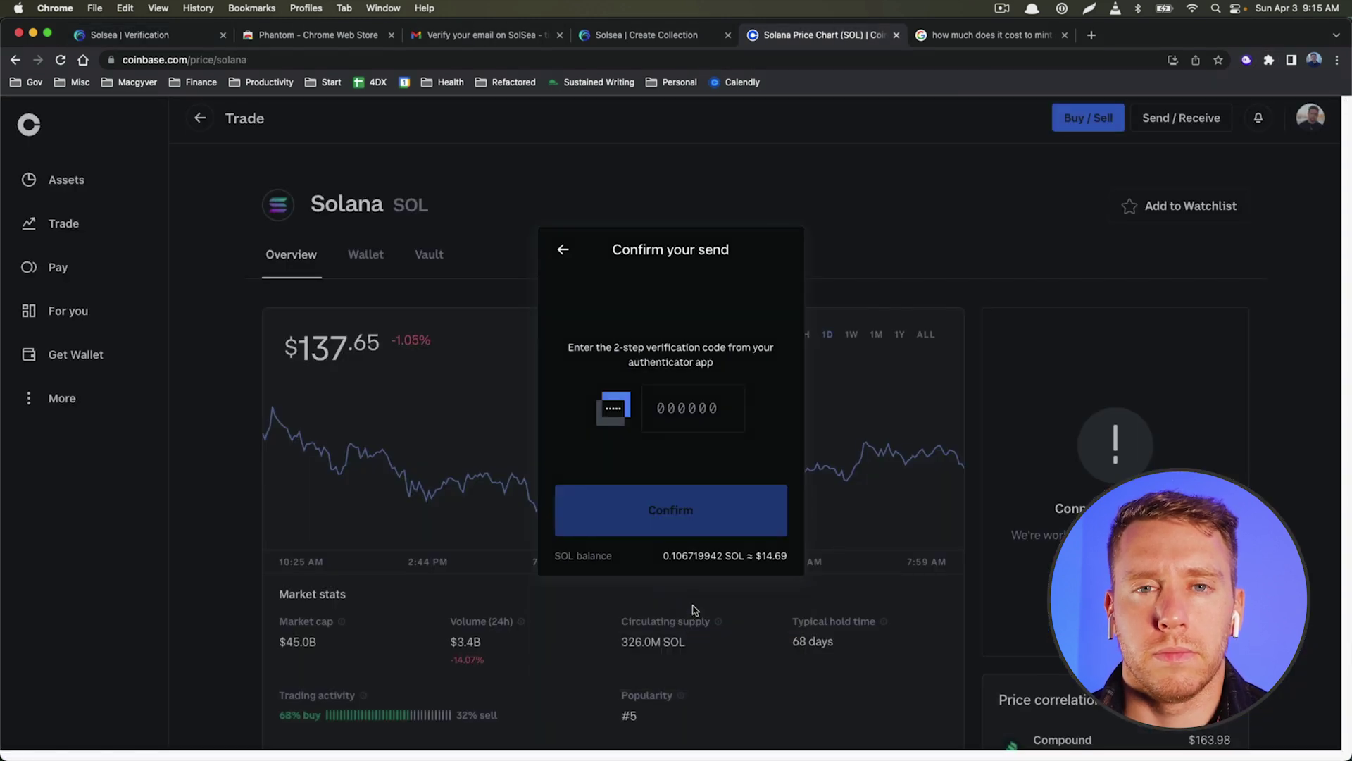
- Enter the 2-step verification code and confirm sending 0.106753283 SOL to Phantom
left_click(718, 408)
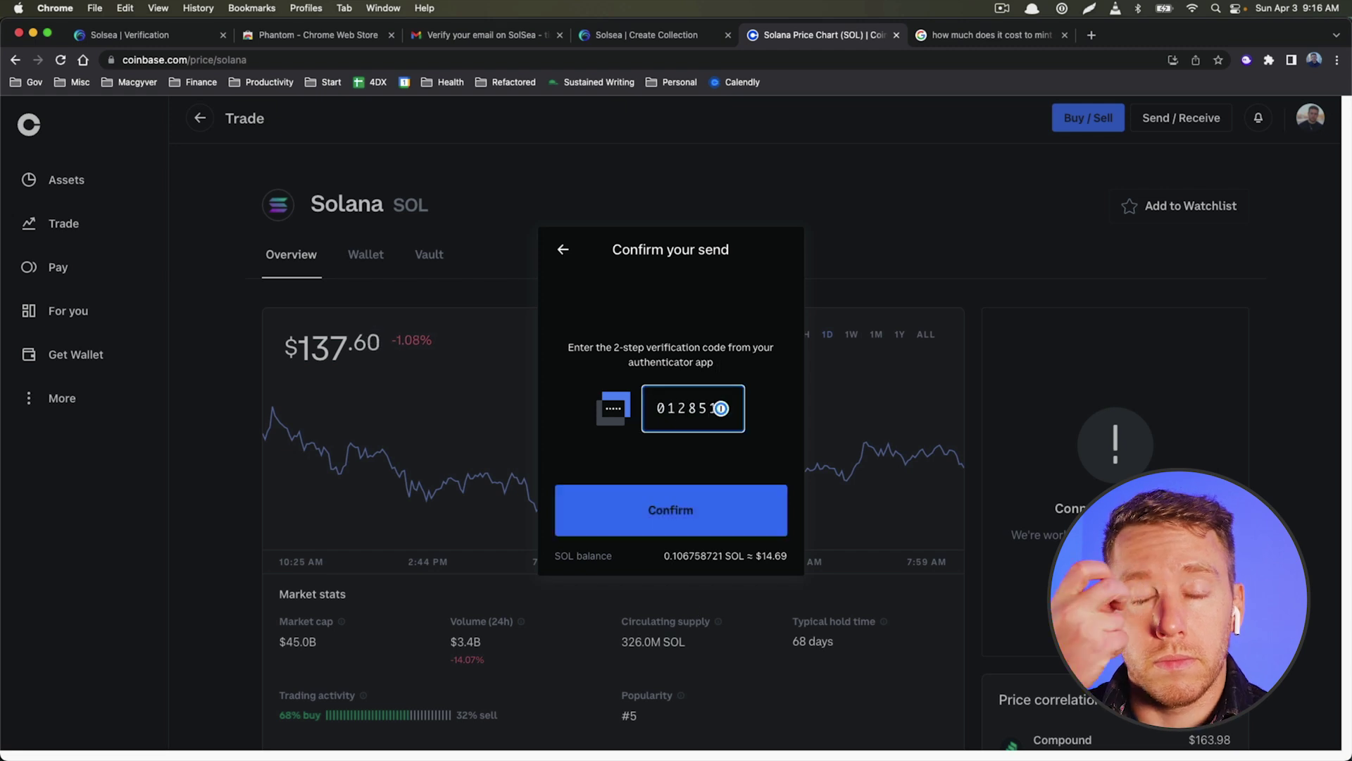
left_click(706, 511)
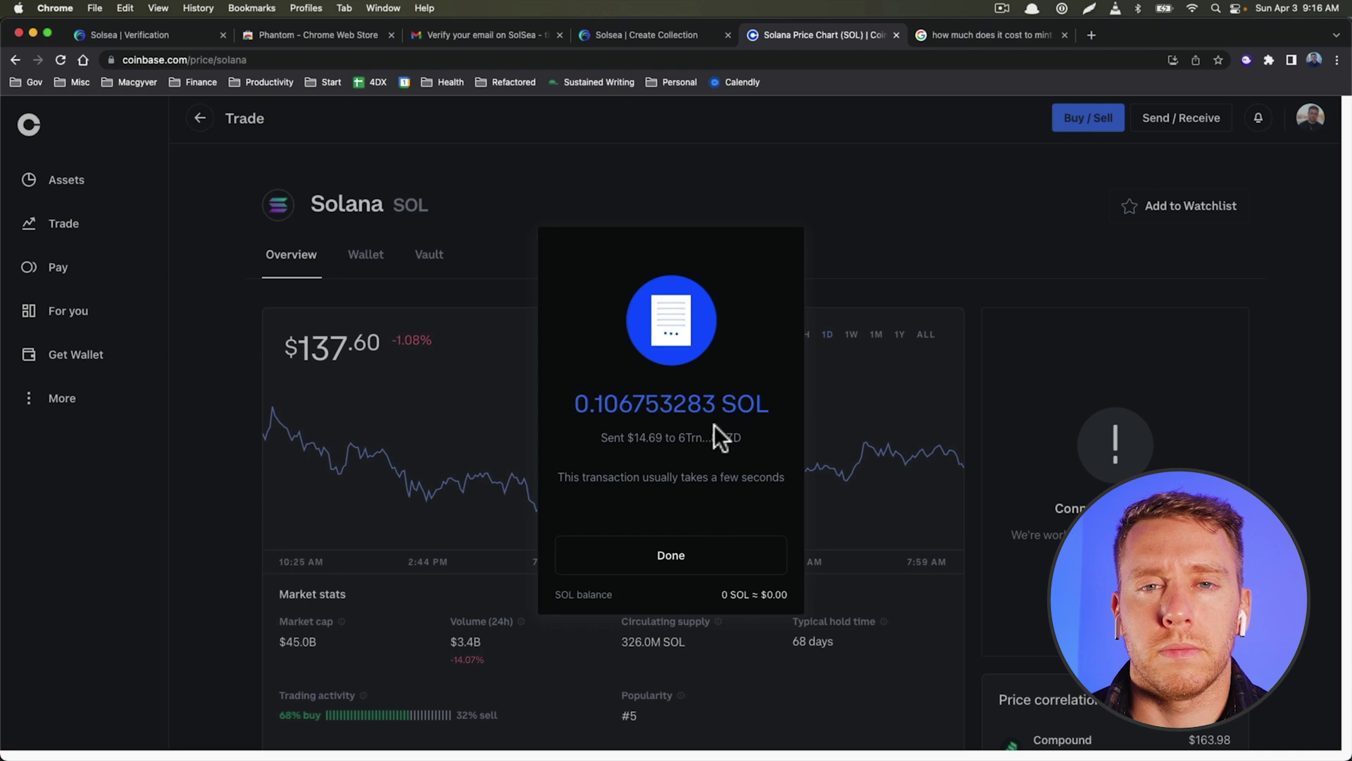
left_click(162, 35)
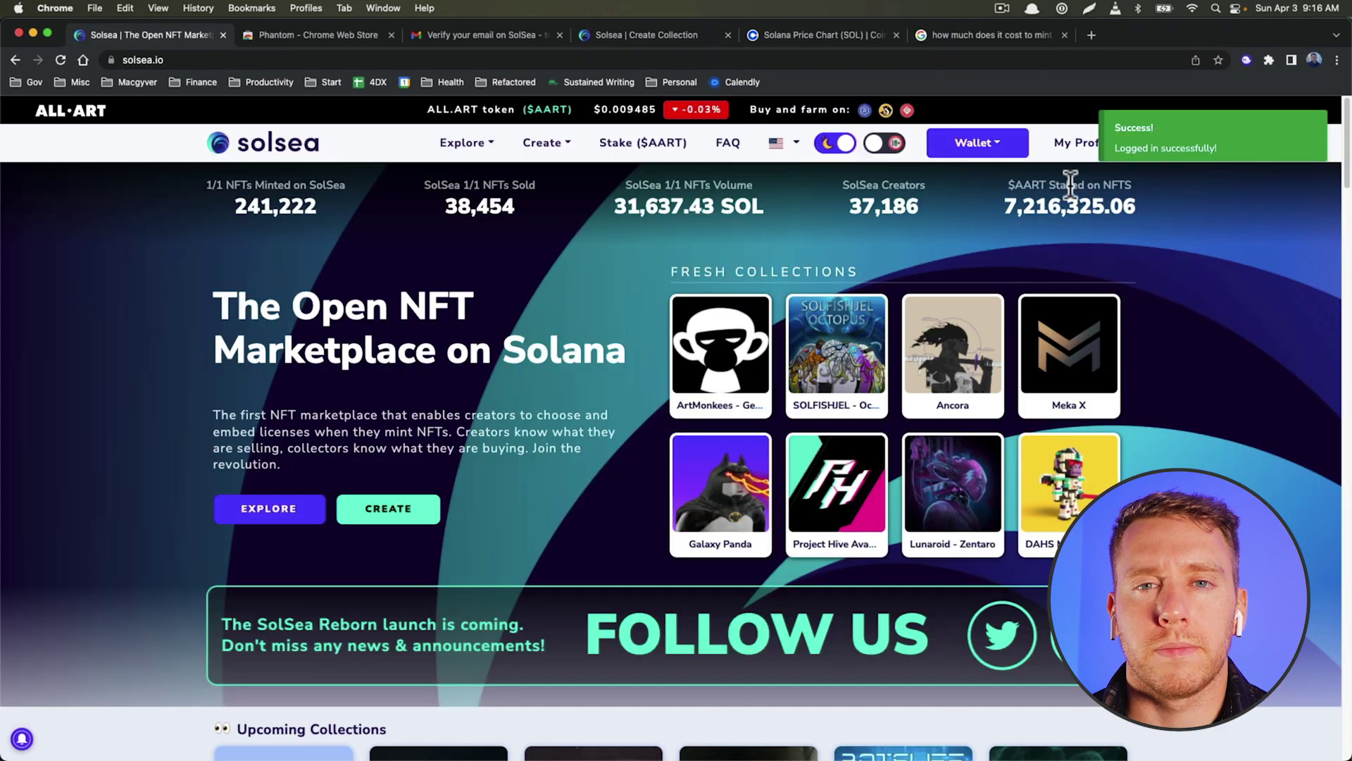
- Check that the Phantom wallet has received 0.10675 SOL
left_click(1021, 154)
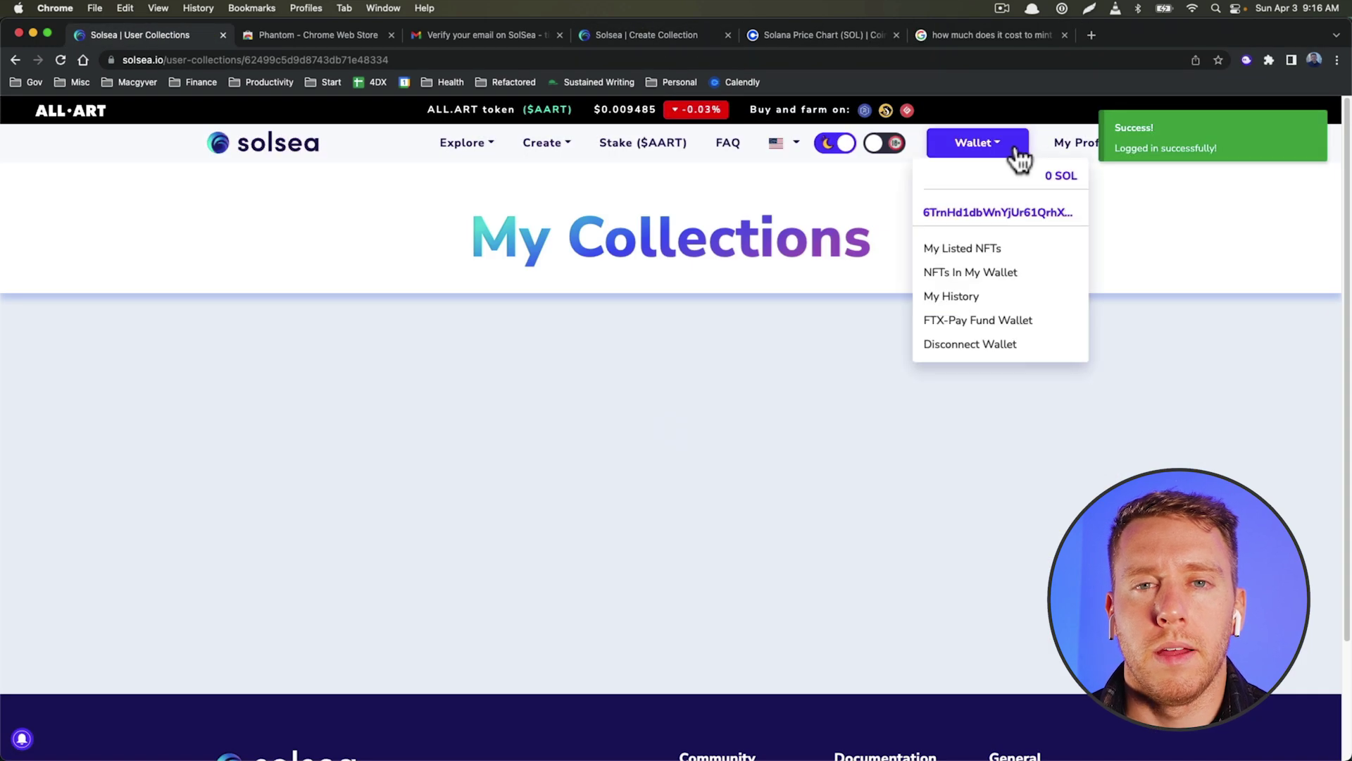
left_click(1052, 171)
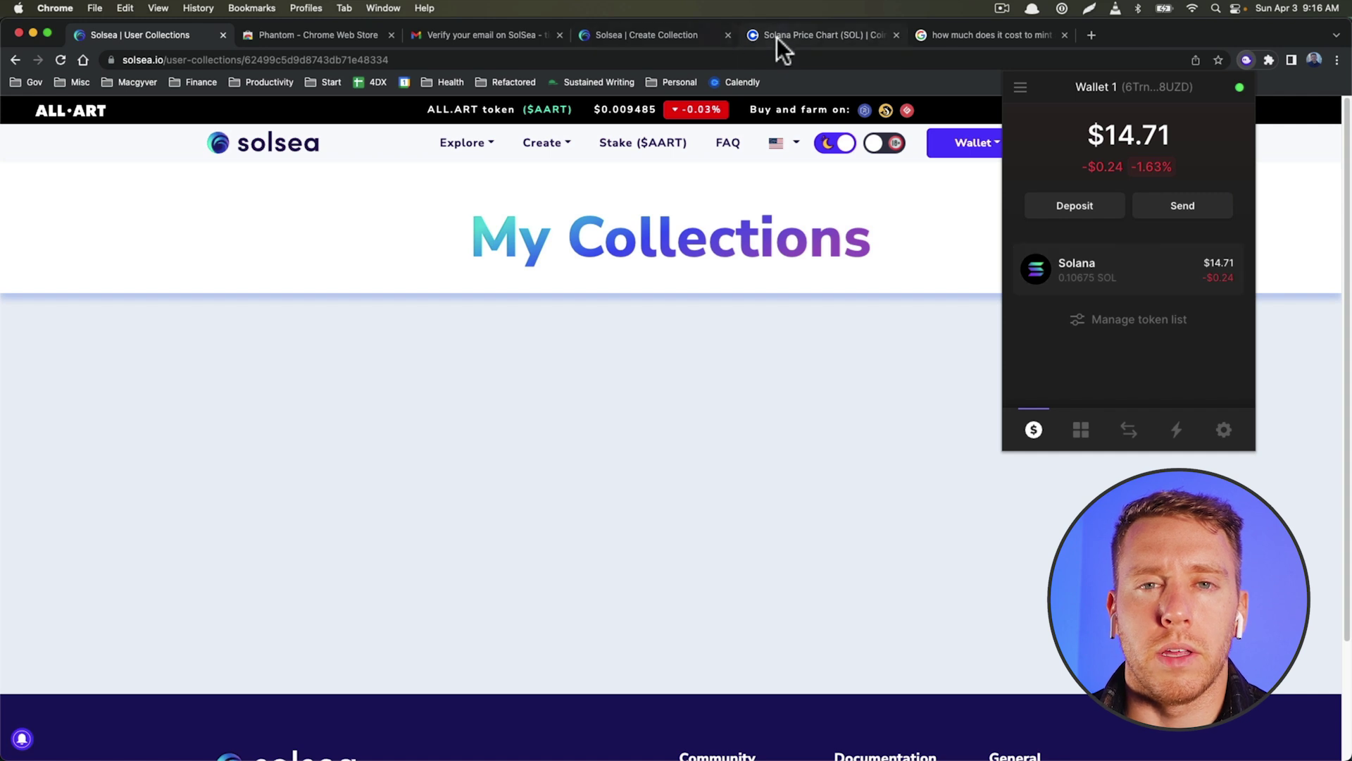
left_click(655, 35)
- Create the Refactored Solana collection and approve its minting transaction in Phantom
scroll(789, 161, "down", 4)
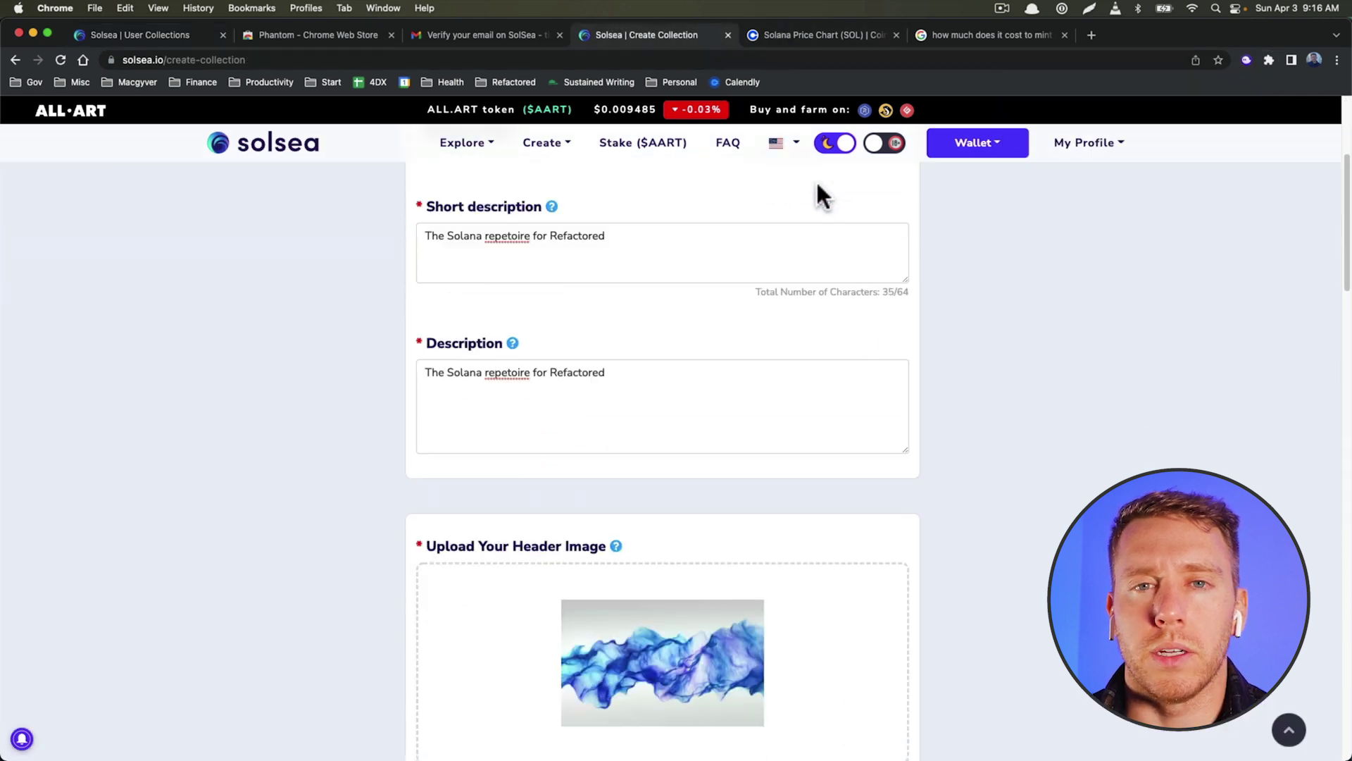
scroll(909, 282, "down", 3)
scroll(915, 468, "down", 8)
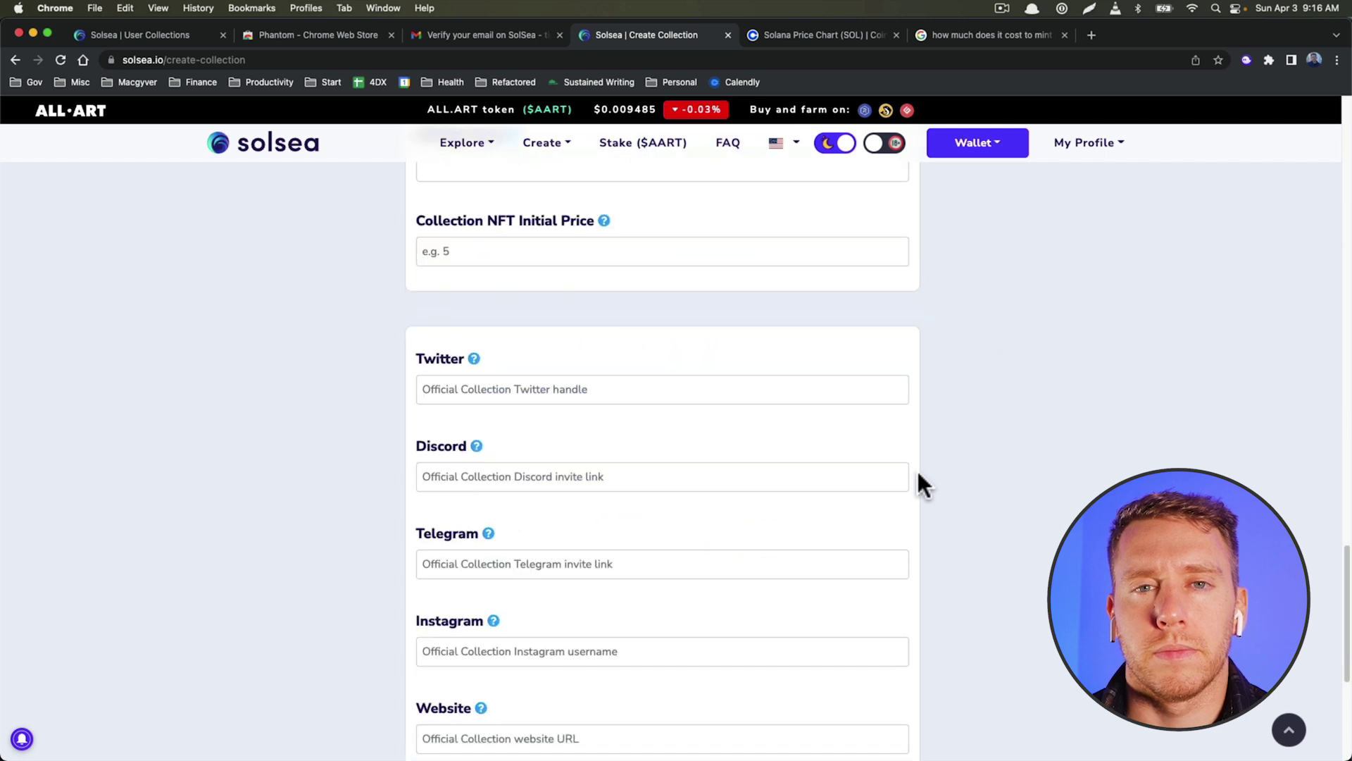
left_click(725, 567)
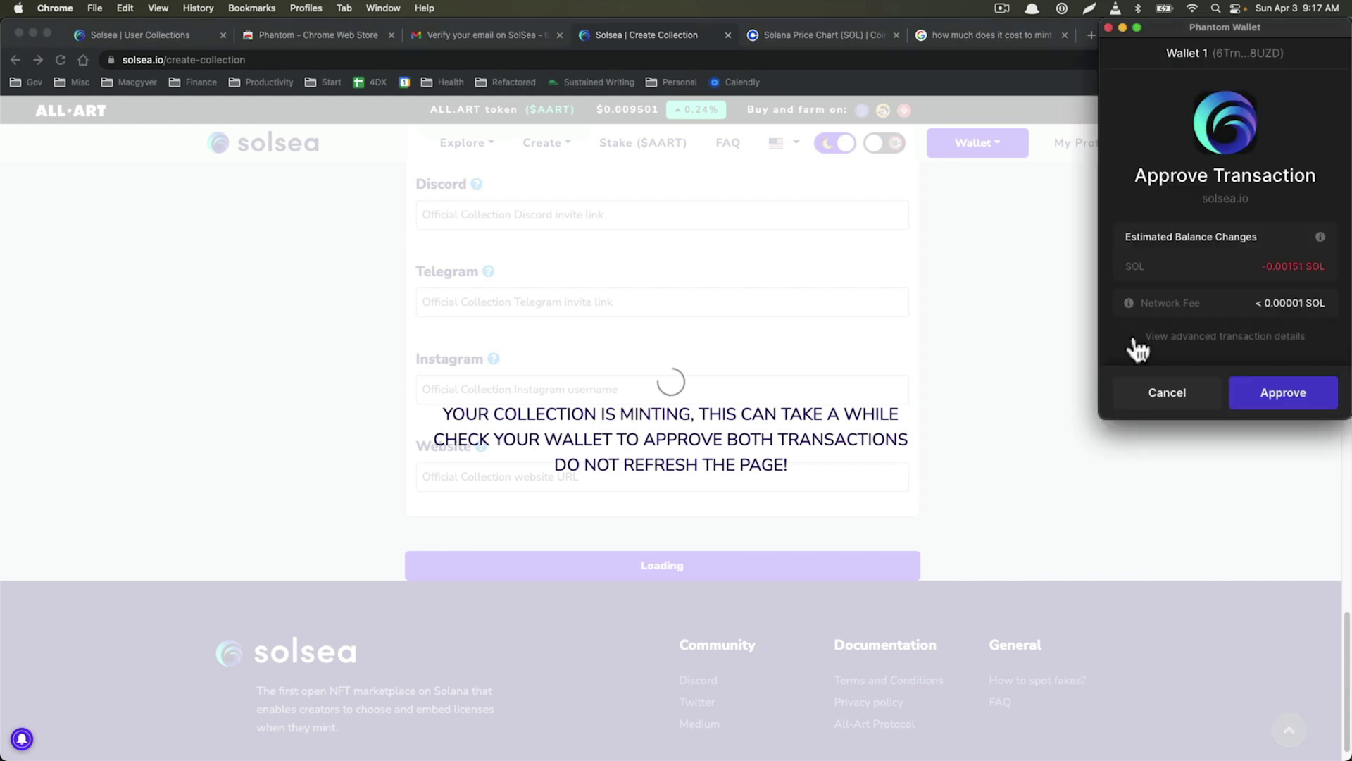
left_click(1296, 398)
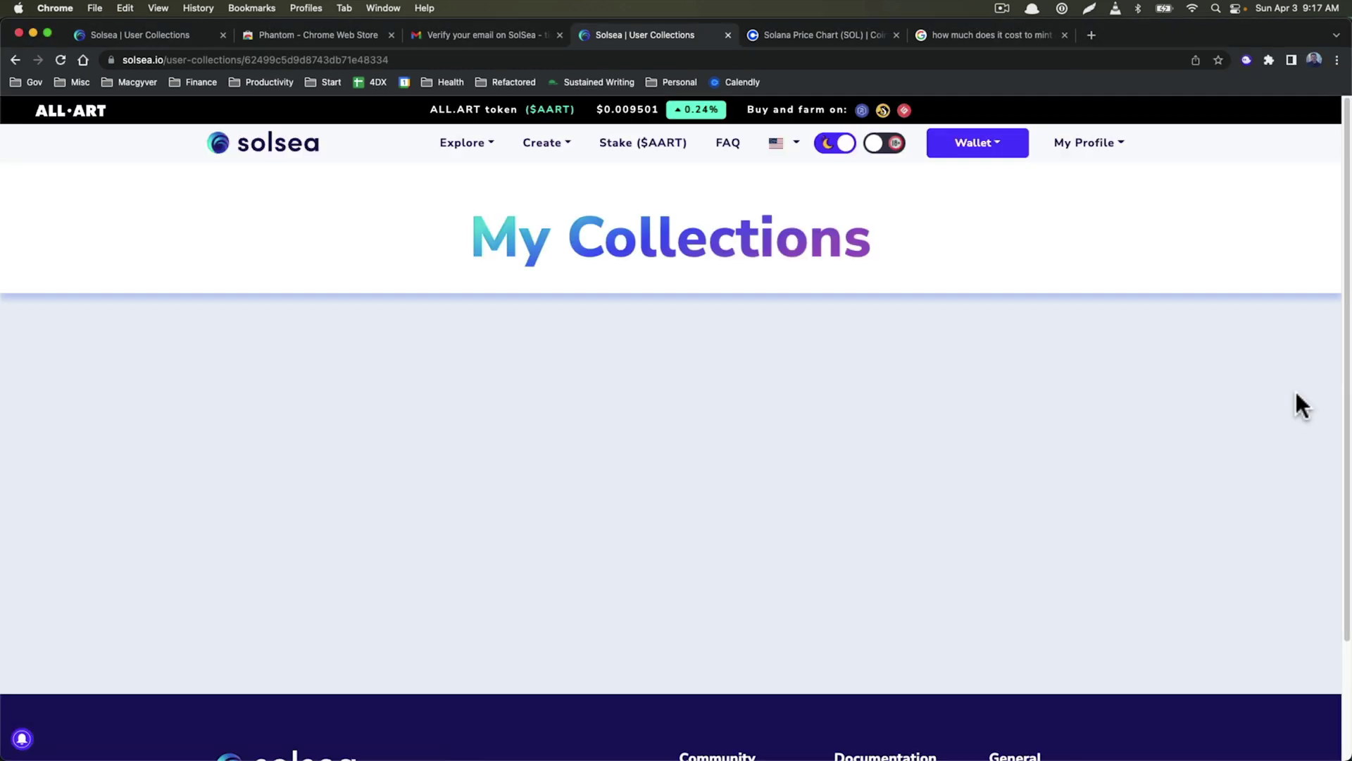
- Open the profile menu and show the My Collections list
left_click(1002, 8)
left_click(1116, 301)
left_click(1089, 142)
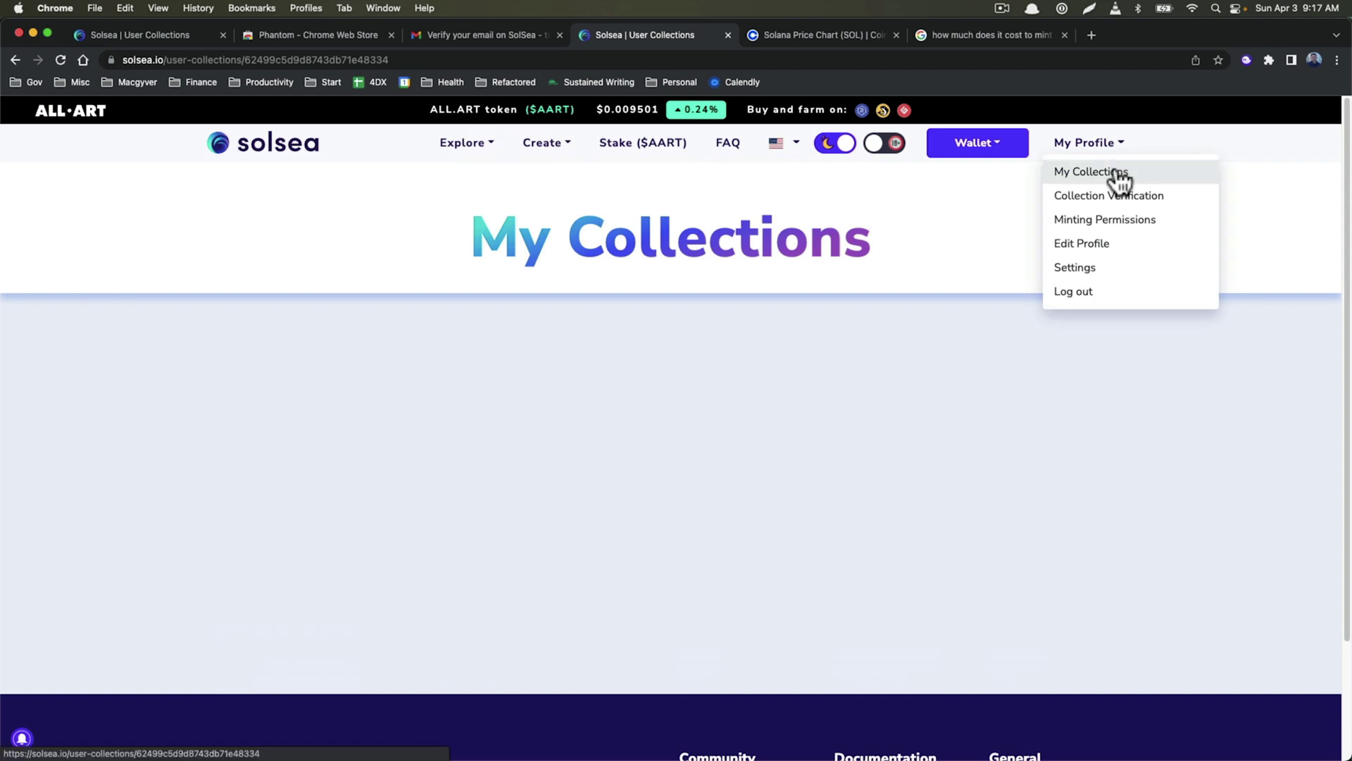
left_click(982, 146)
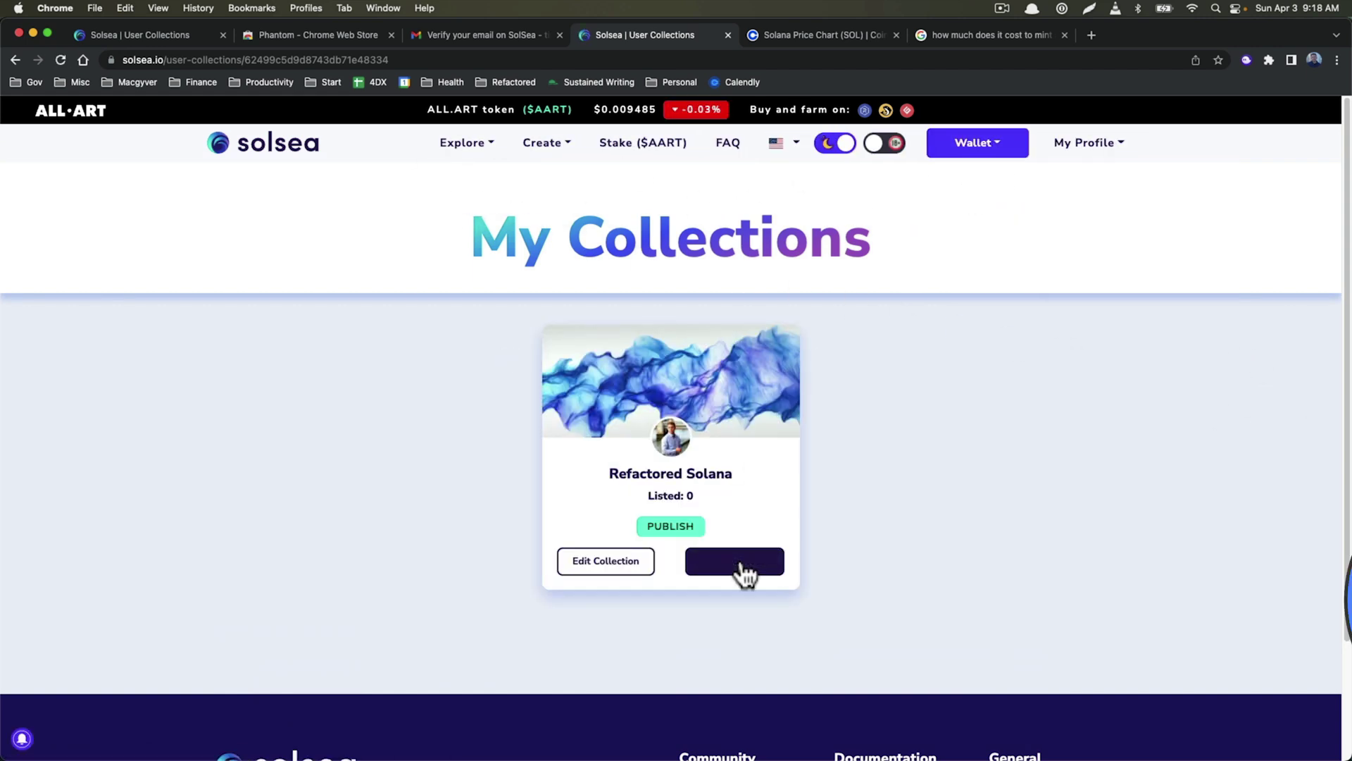
- Scroll through Refactored Solana's verification page, view its edit page, and choose Create > NFT
left_click(743, 571)
scroll(881, 528, "down", 3)
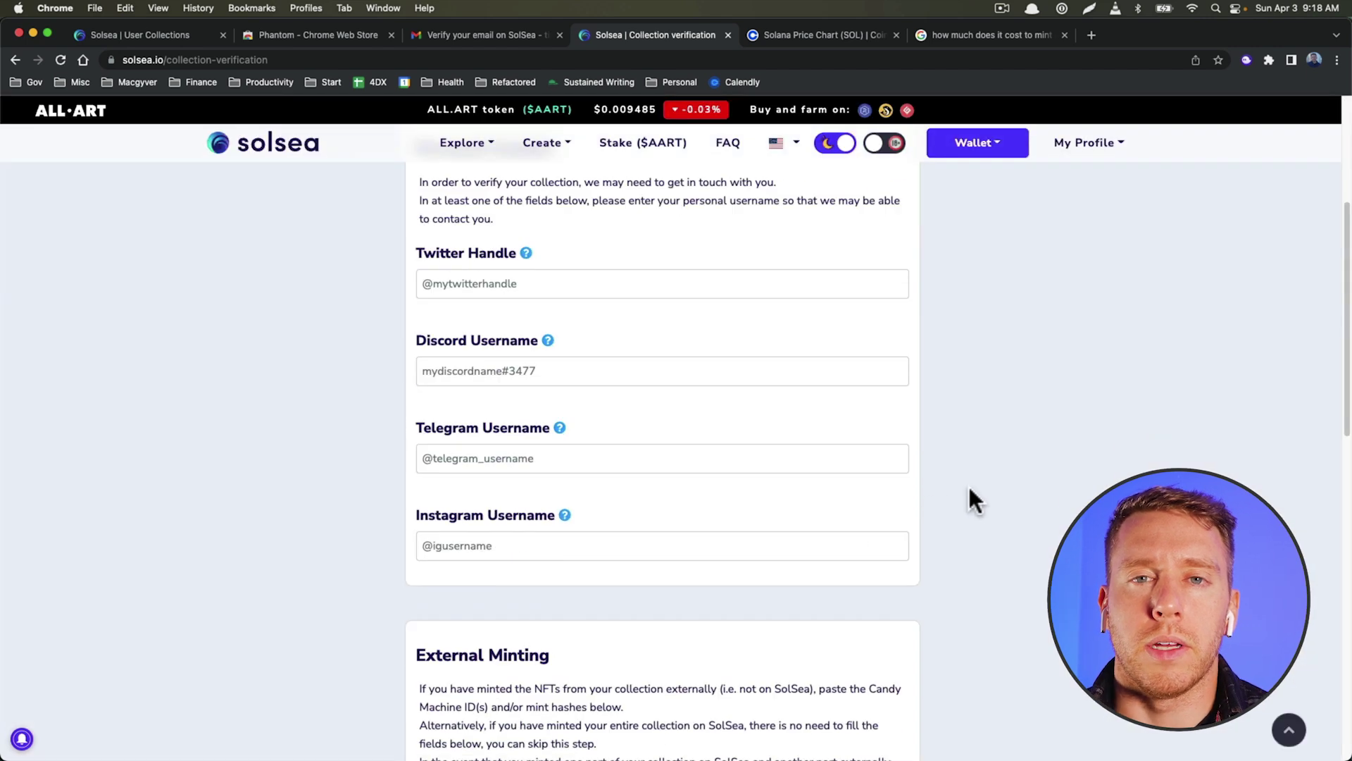
scroll(1091, 462, "down", 8)
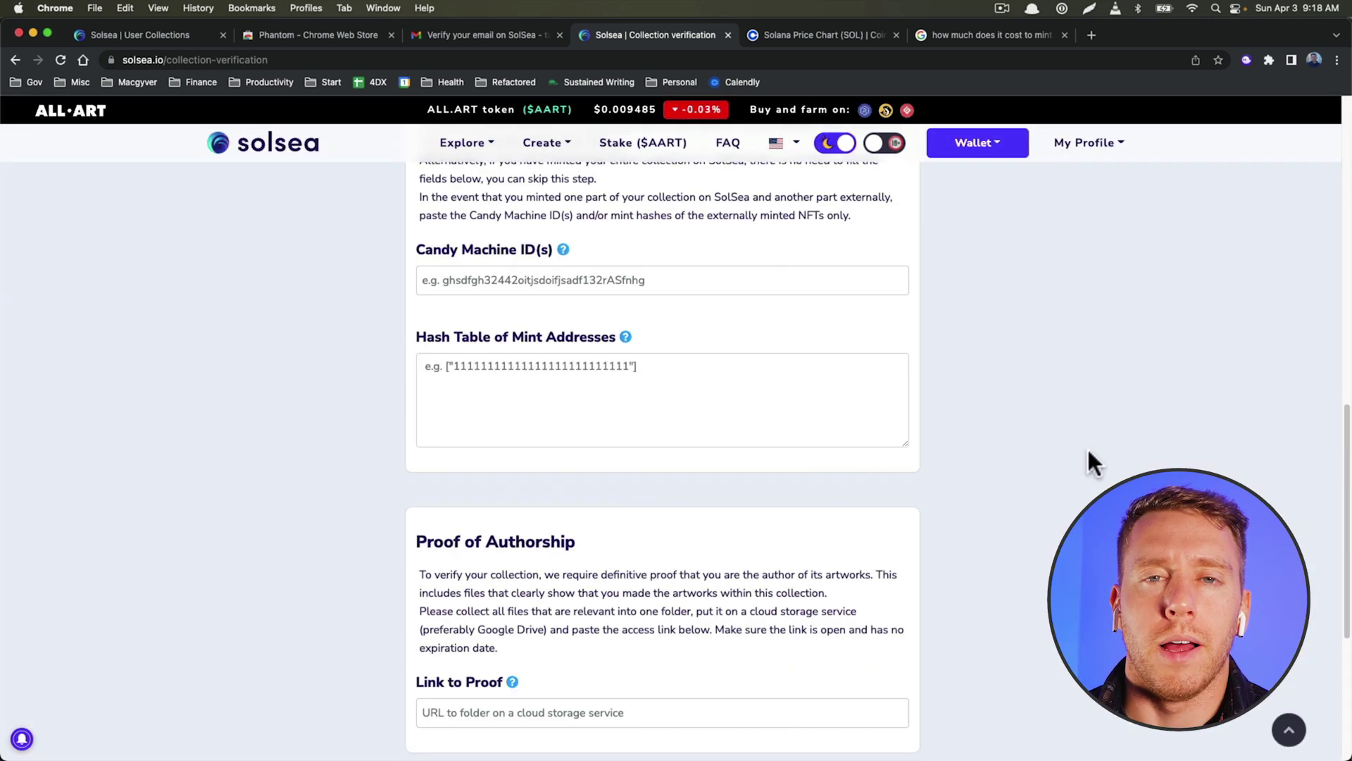
scroll(1088, 451, "down", 5)
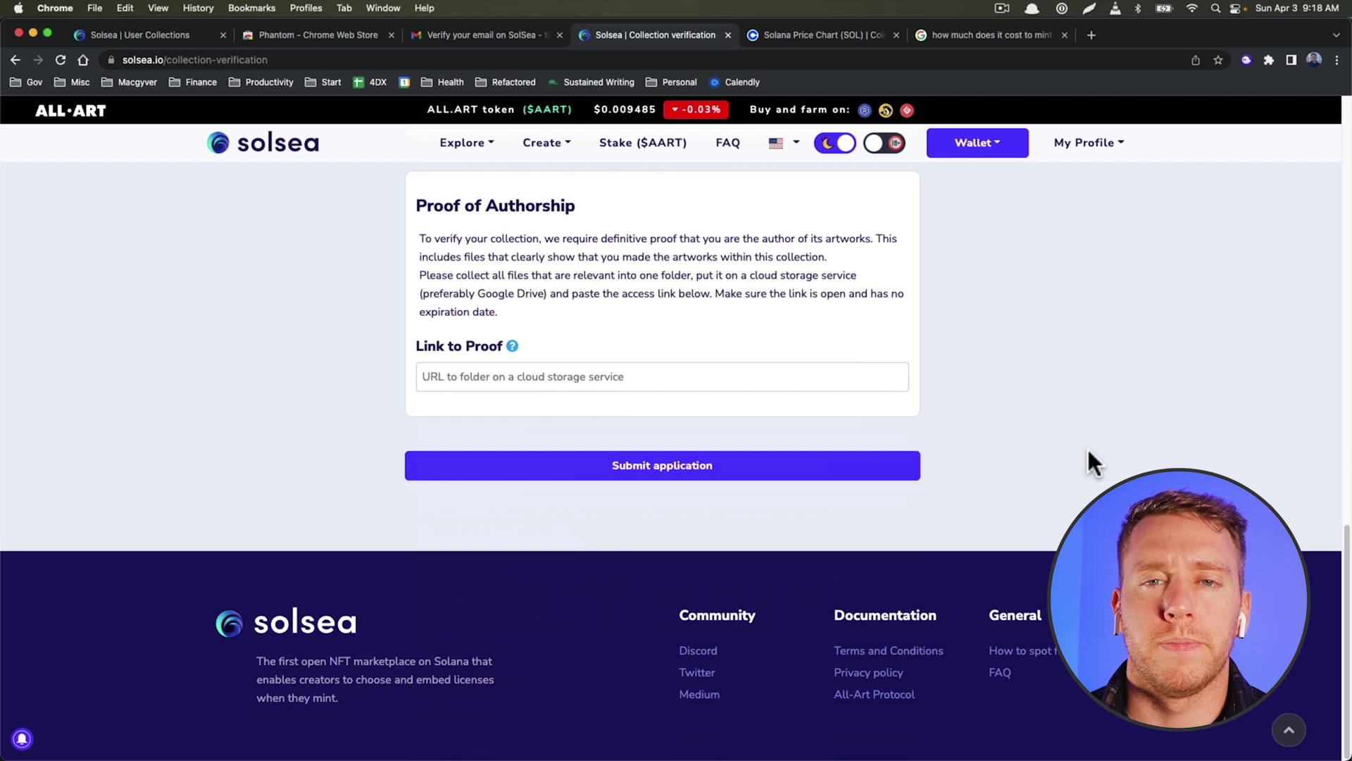
scroll(1088, 451, "up", 2)
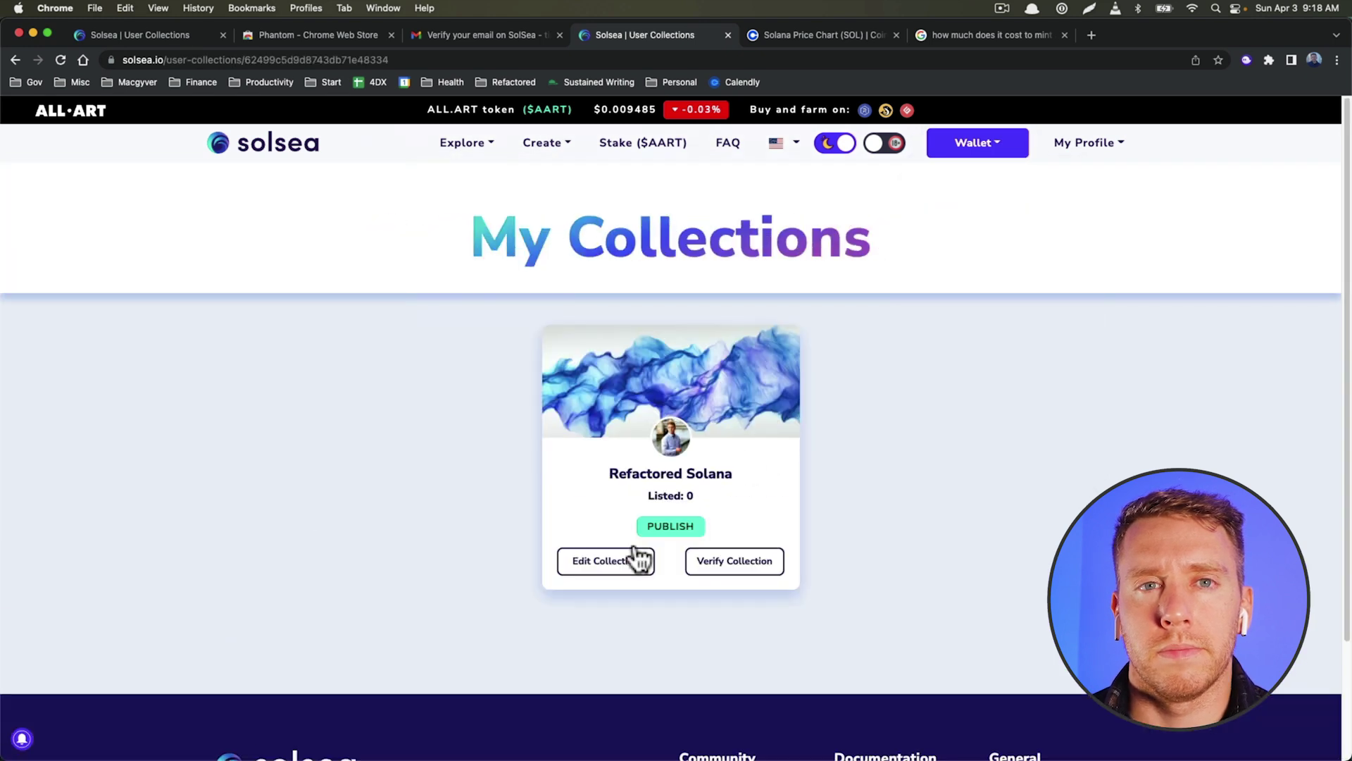
left_click(605, 560)
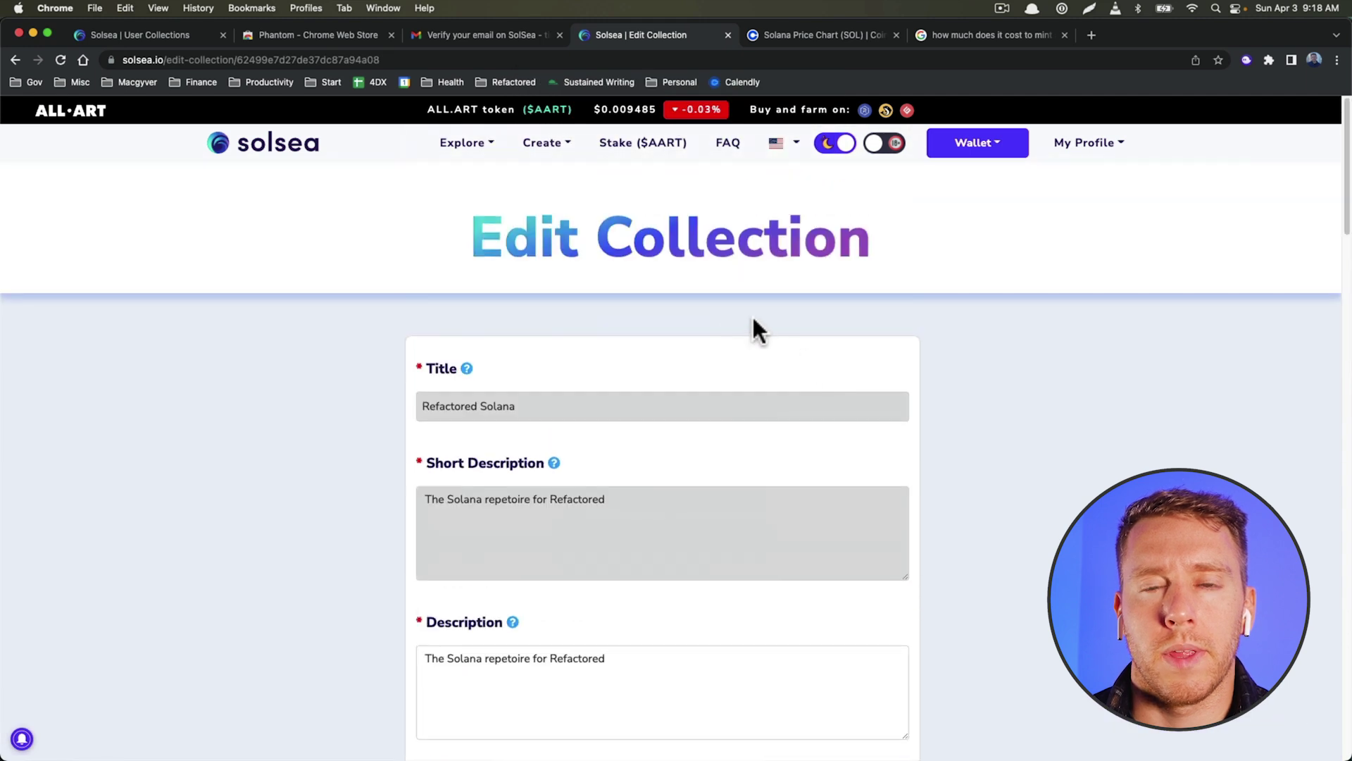
left_click(546, 192)
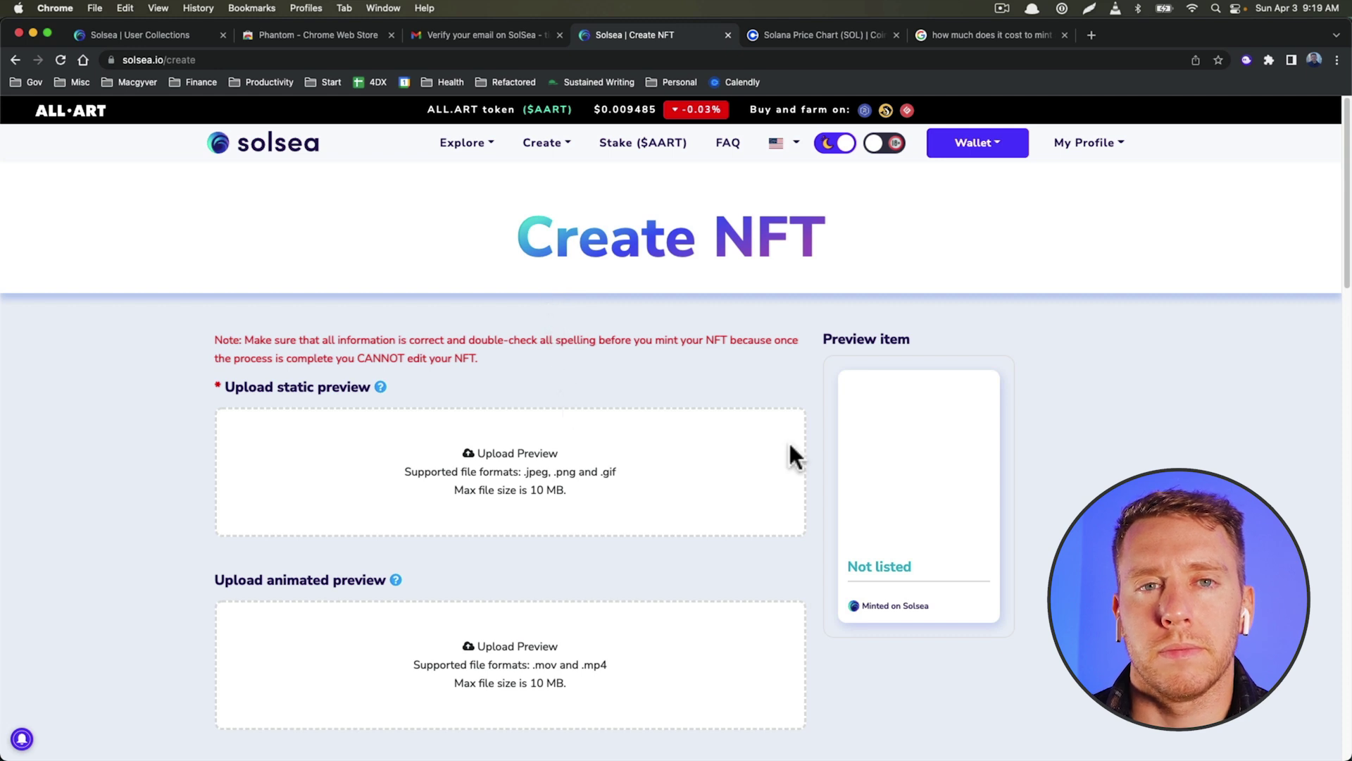
- Pick the dog photo IMG_0613.JPG from Downloads and open it in Pixelmator
scroll(791, 457, "down", 2)
left_click(1001, 8)
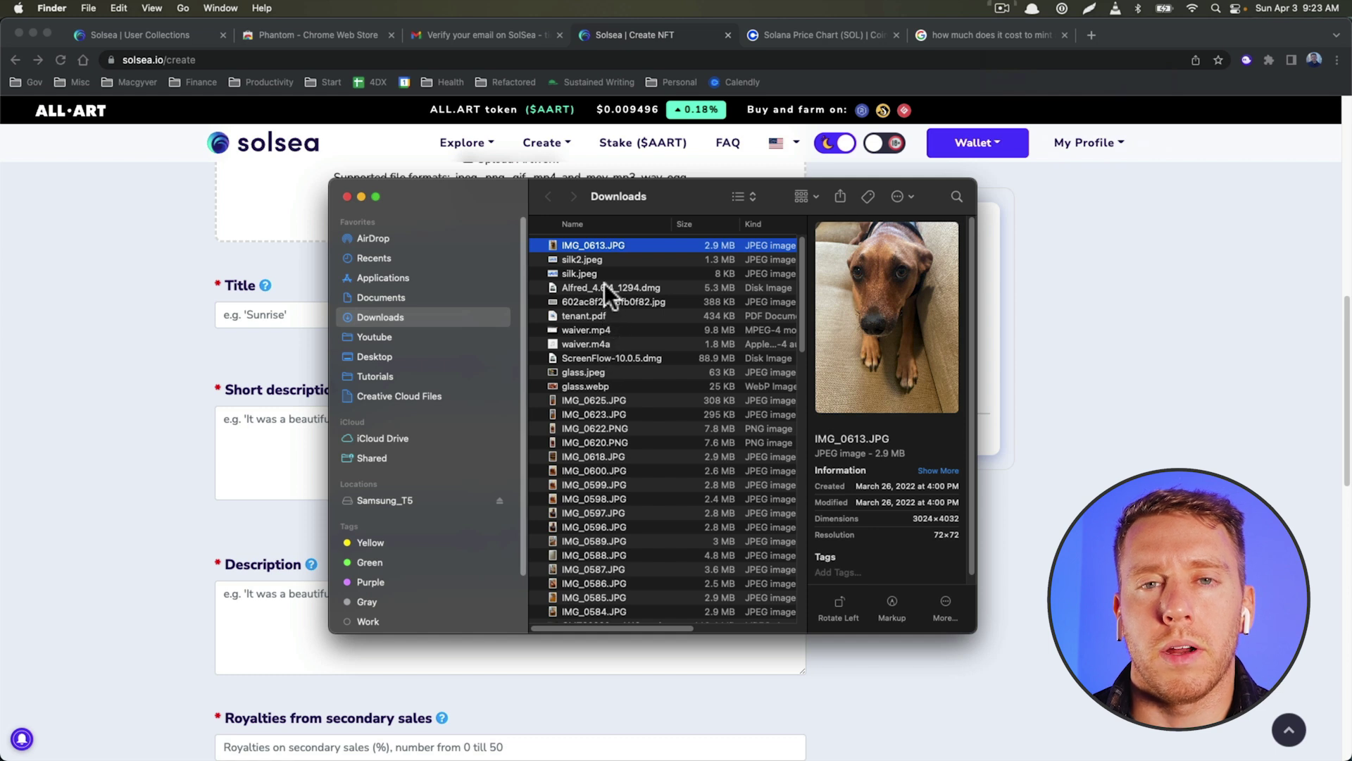
left_click(604, 260)
left_click(612, 247)
right_click(610, 247)
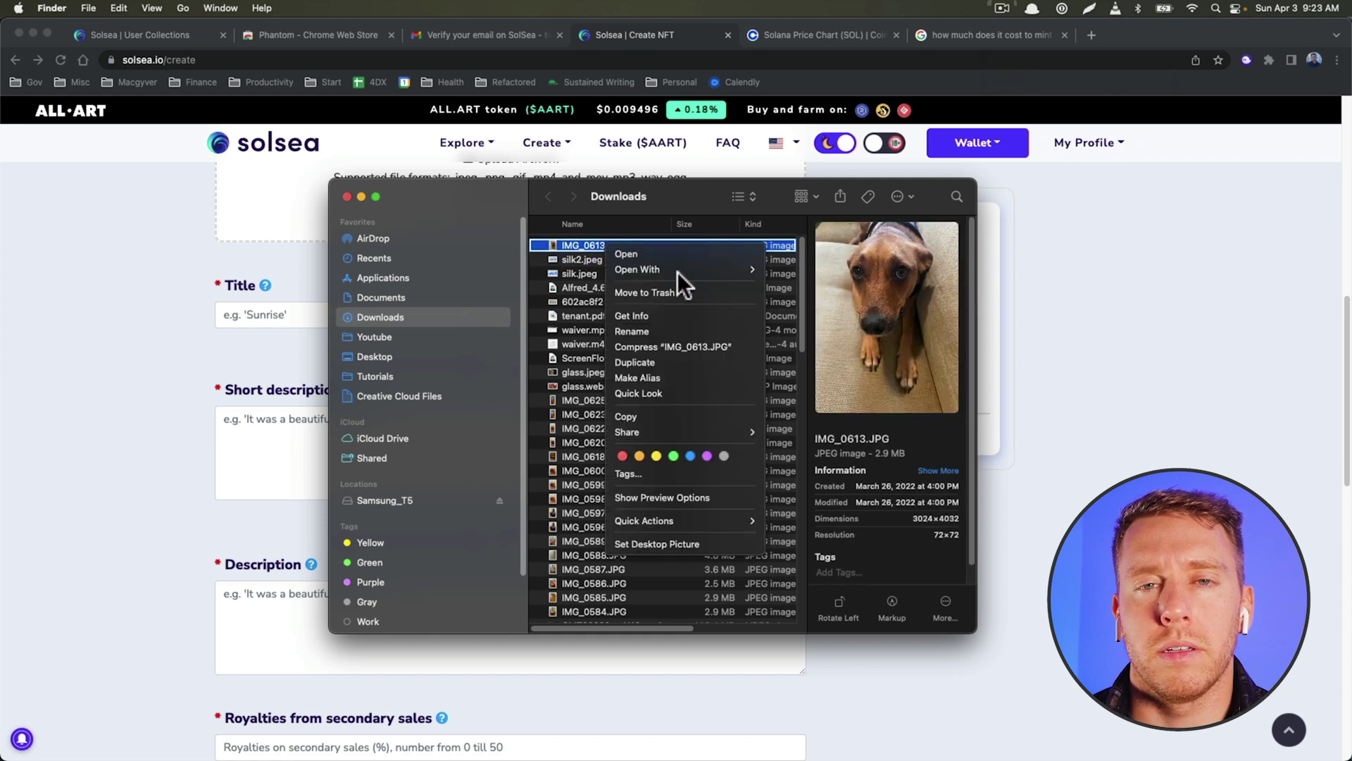
mouse_move(682, 270)
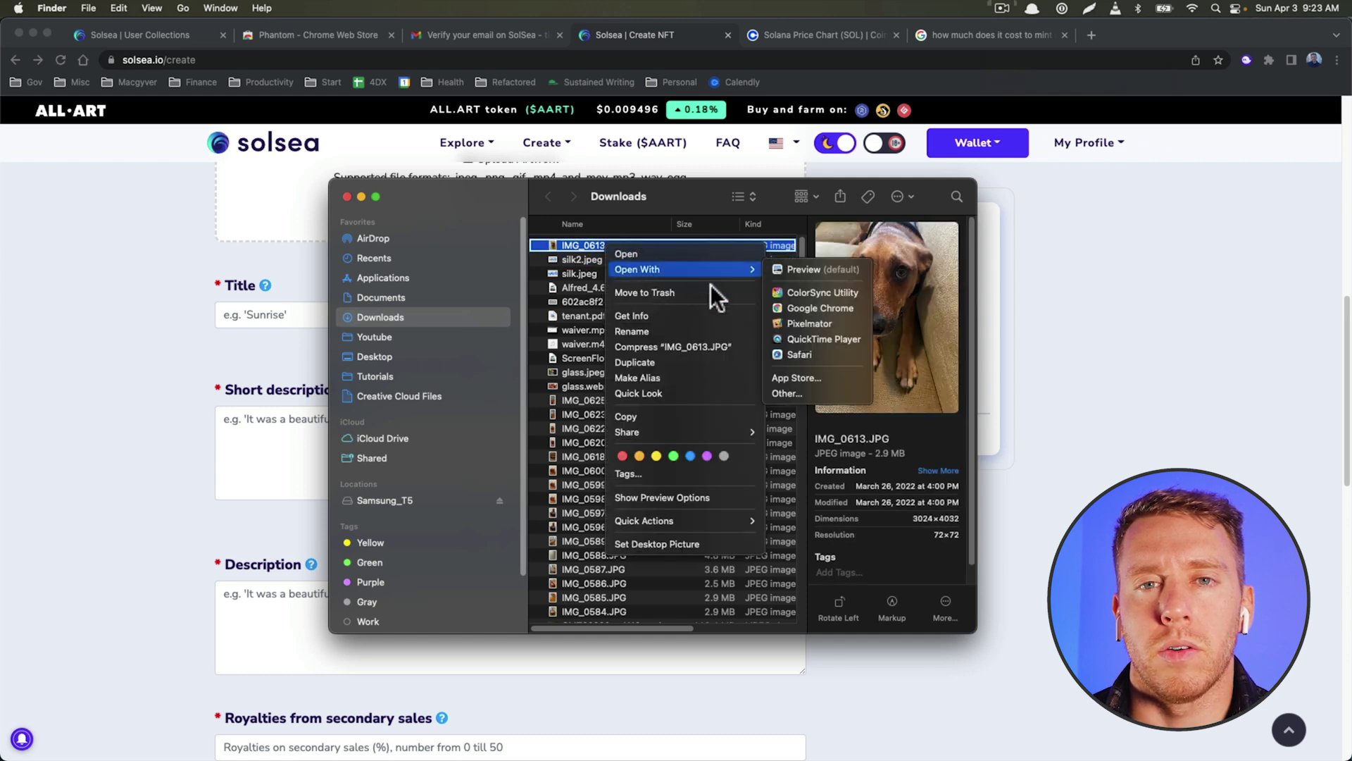
left_click(803, 323)
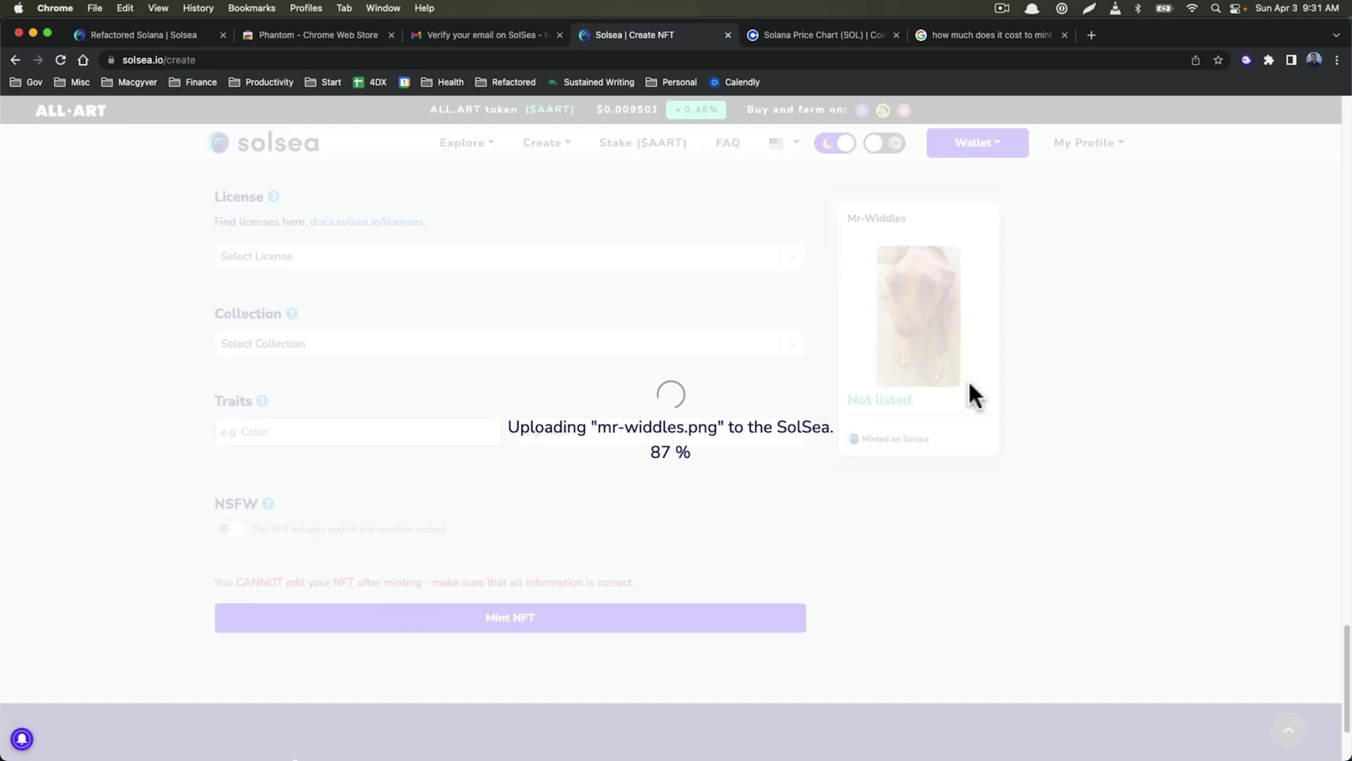
- Approve the Mr-Widdles minting in Phantom and view the minted NFT on the Solana explorer
left_click(1283, 392)
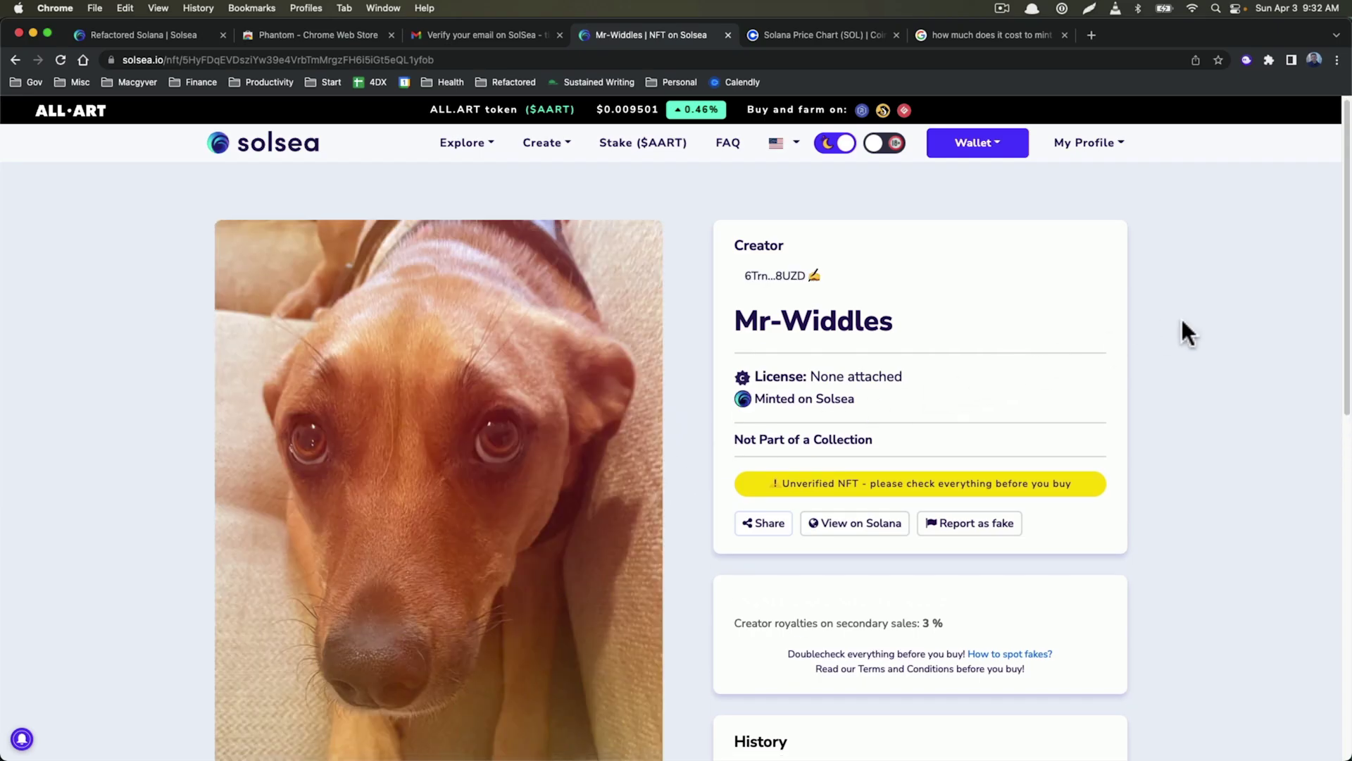
scroll(1180, 315, "down", 5)
scroll(1181, 321, "up", 5)
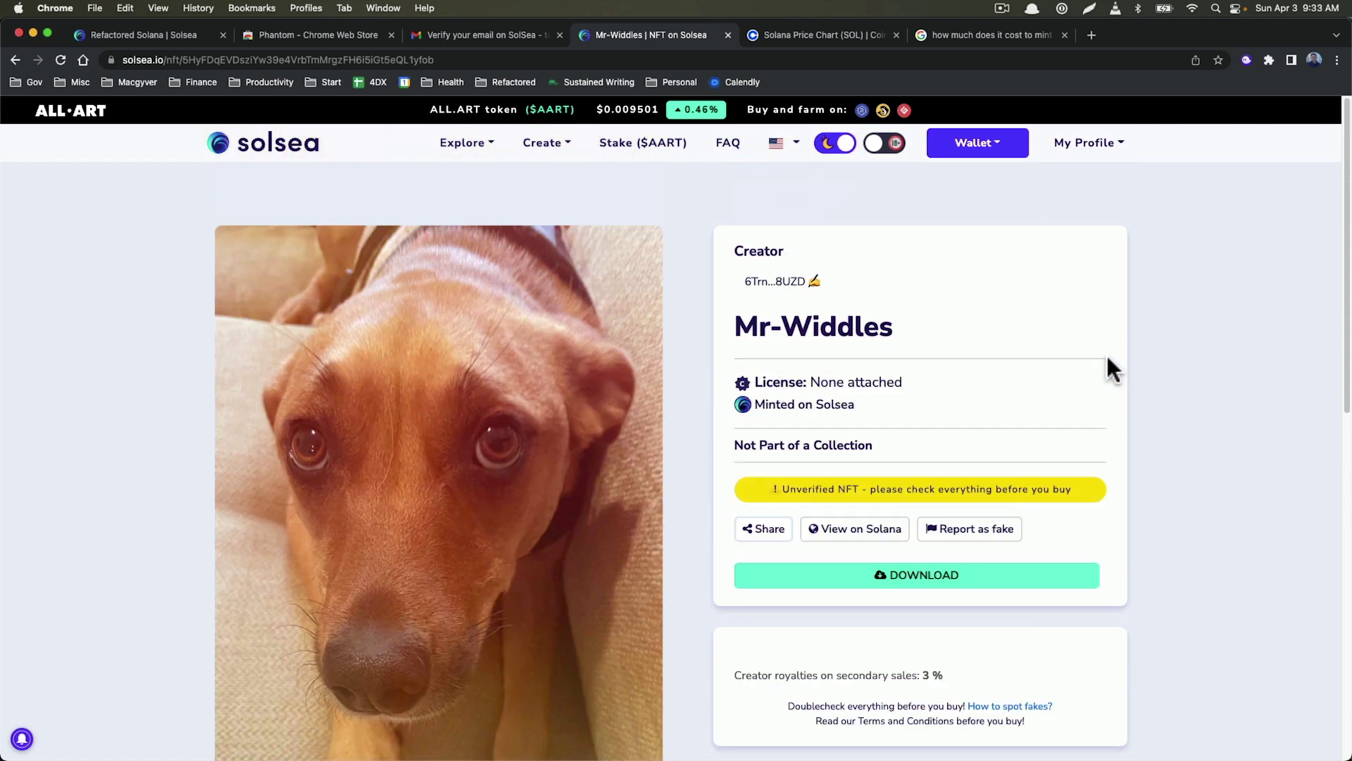
left_click(894, 529)
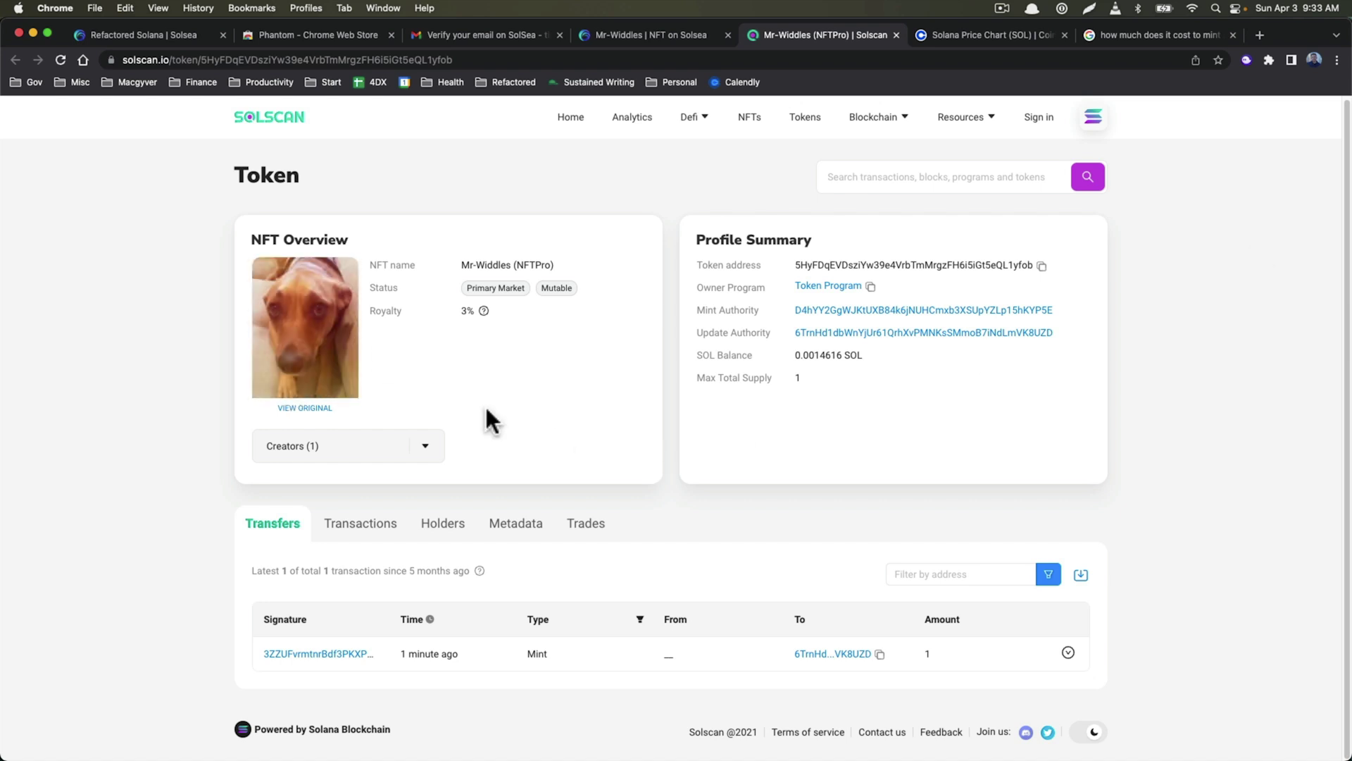
- Open the original Mr-Widdles image, copy its web address, and list the token's transactions
left_click(304, 407)
left_click(246, 61)
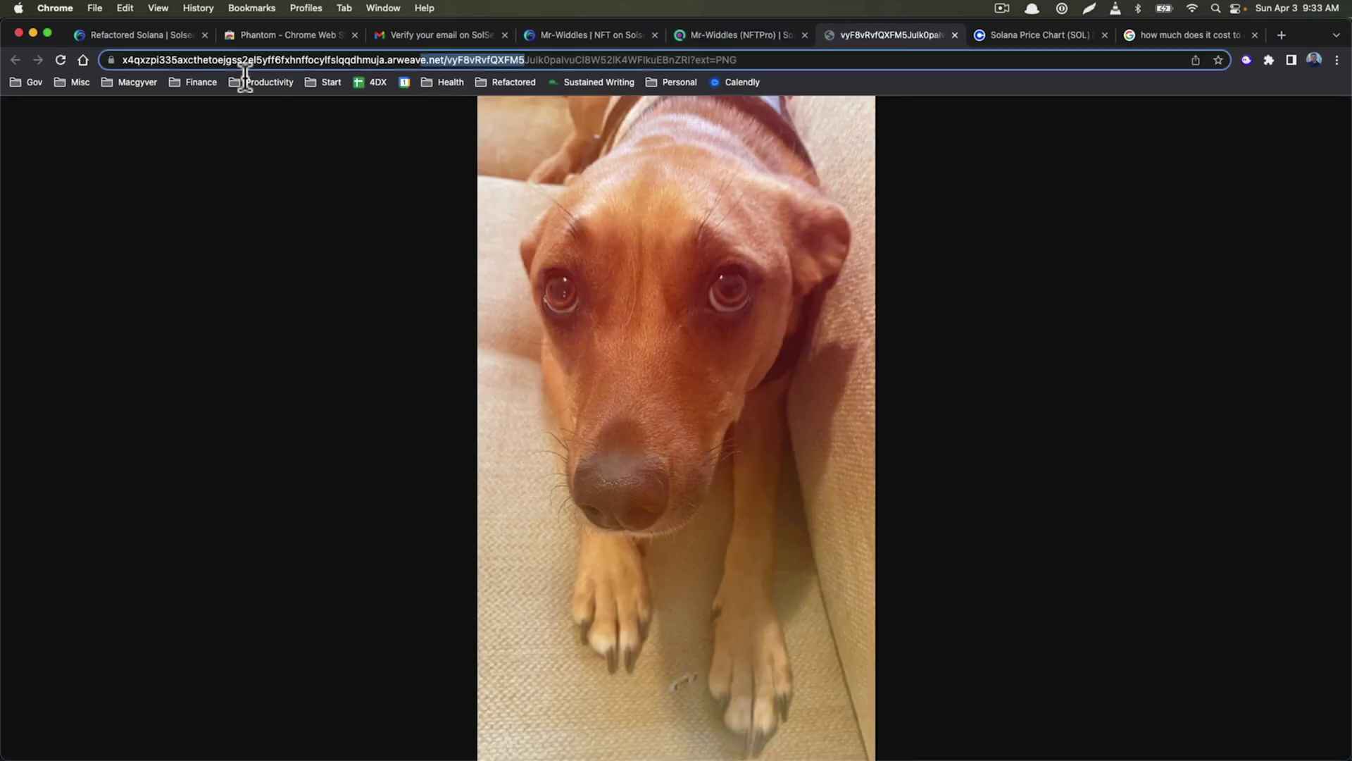
key("ctrl+shift+Tab")
left_click(360, 524)
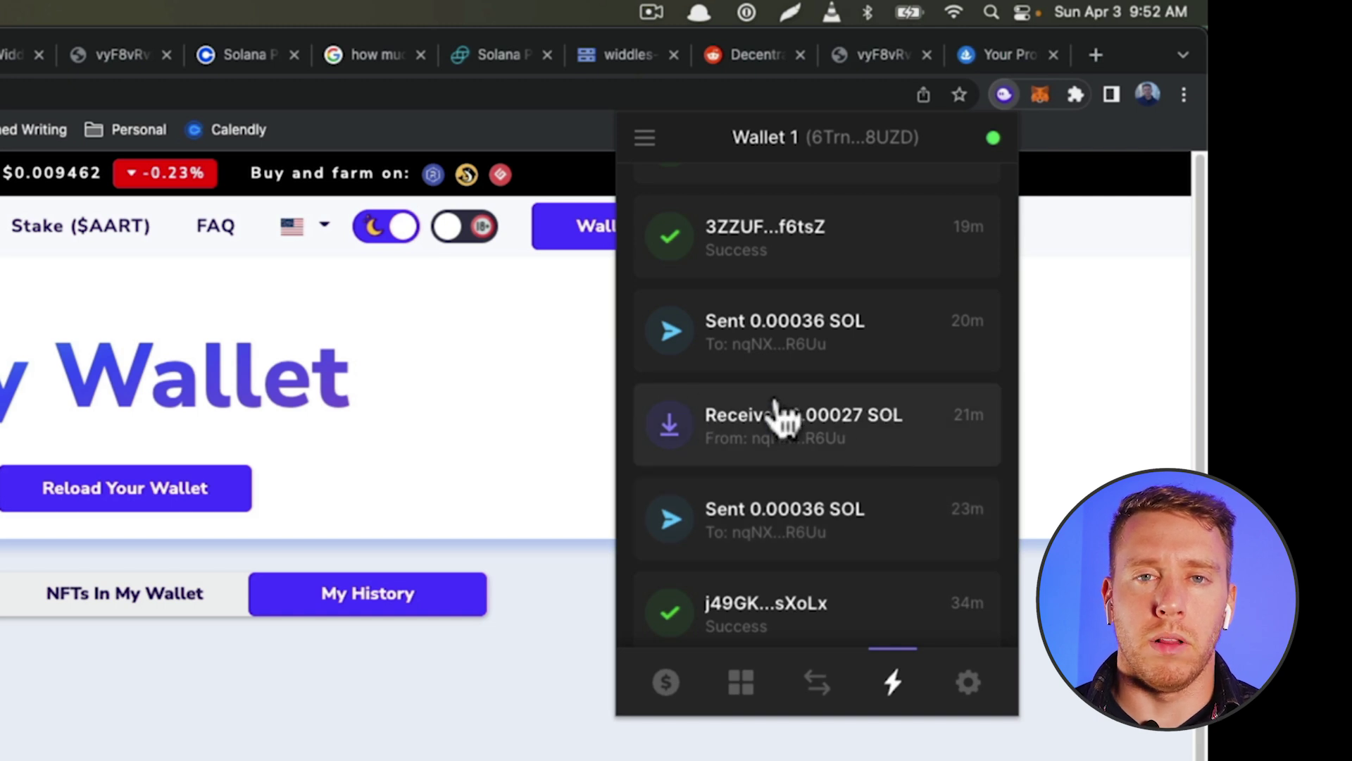
- Open and scroll through the details of the 0.00036 SOL transfer
left_click(805, 518)
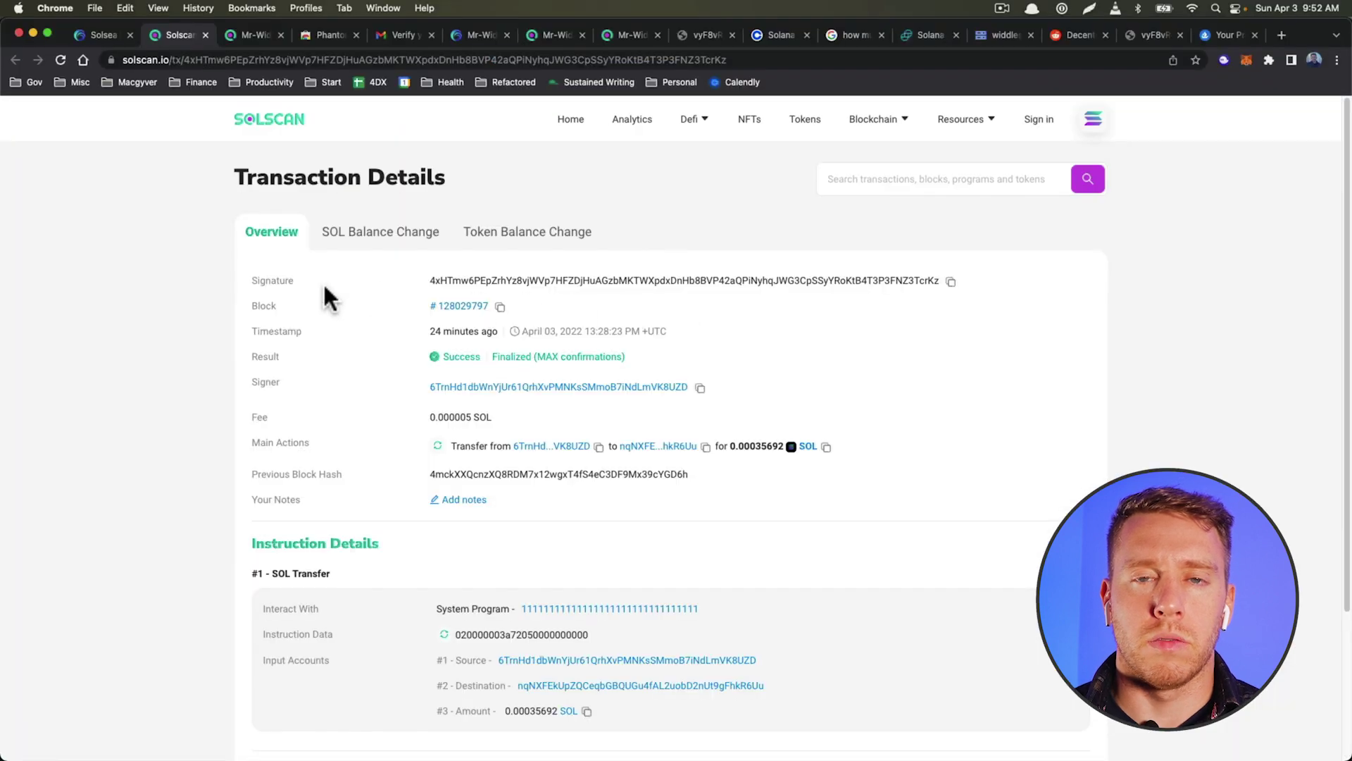
scroll(183, 275, "down", 3)
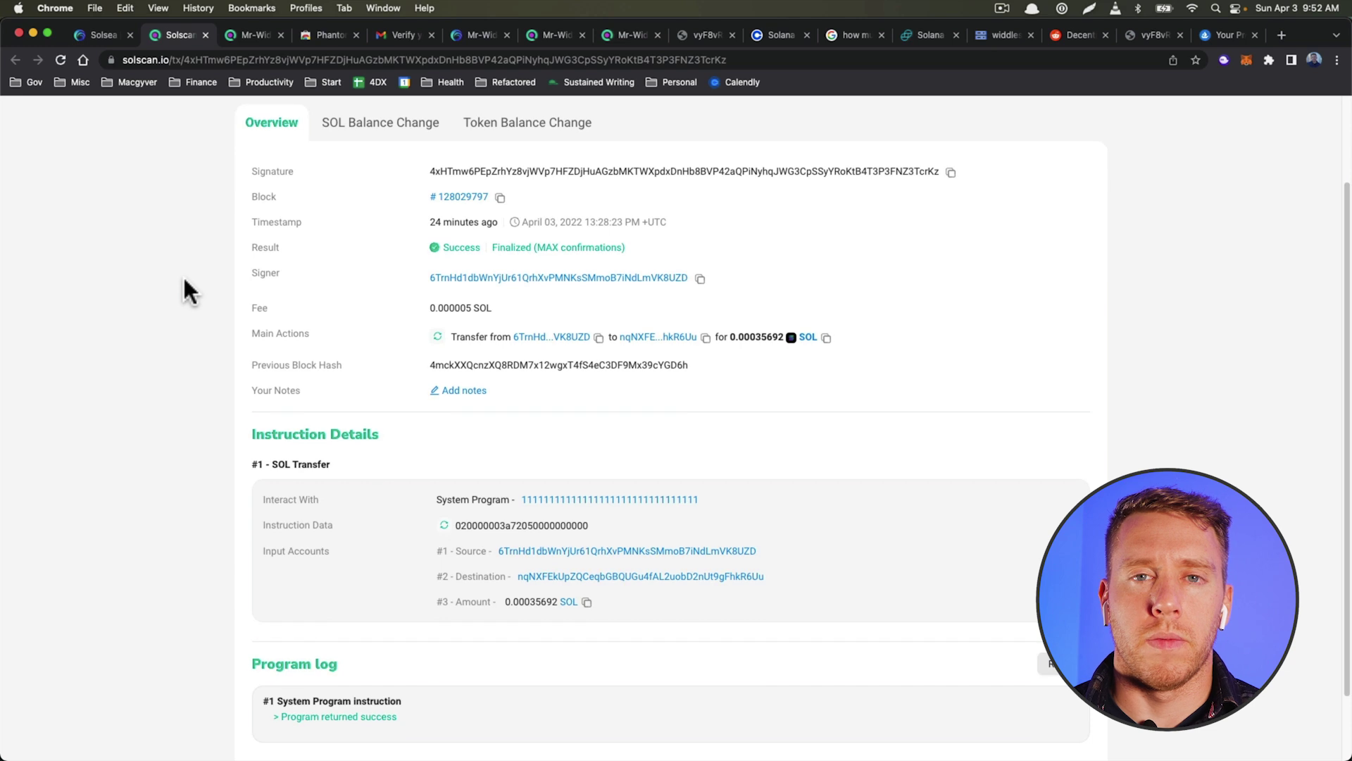
scroll(479, 507, "down", 2)
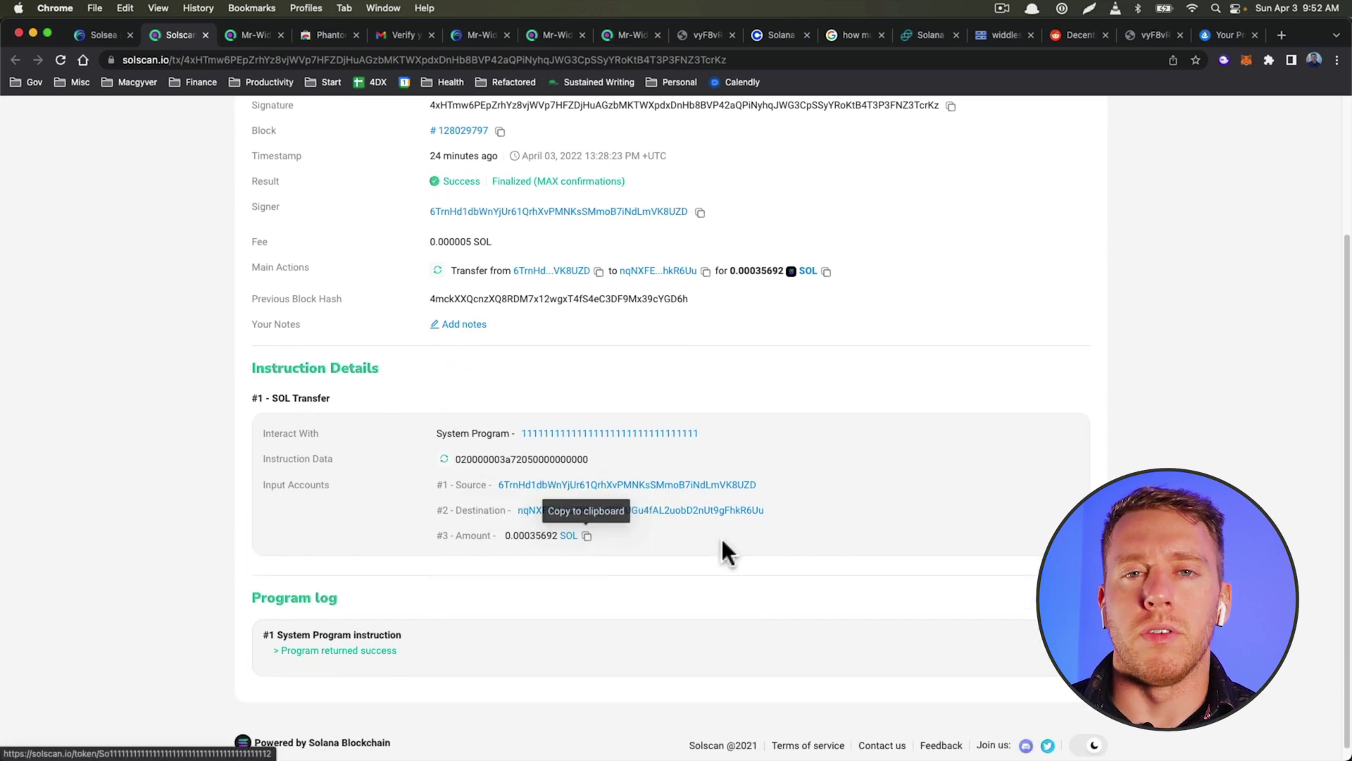
- Calculate 140*0.0036 in Spotlight, then return to the Solsea wallet history
key("super+space")
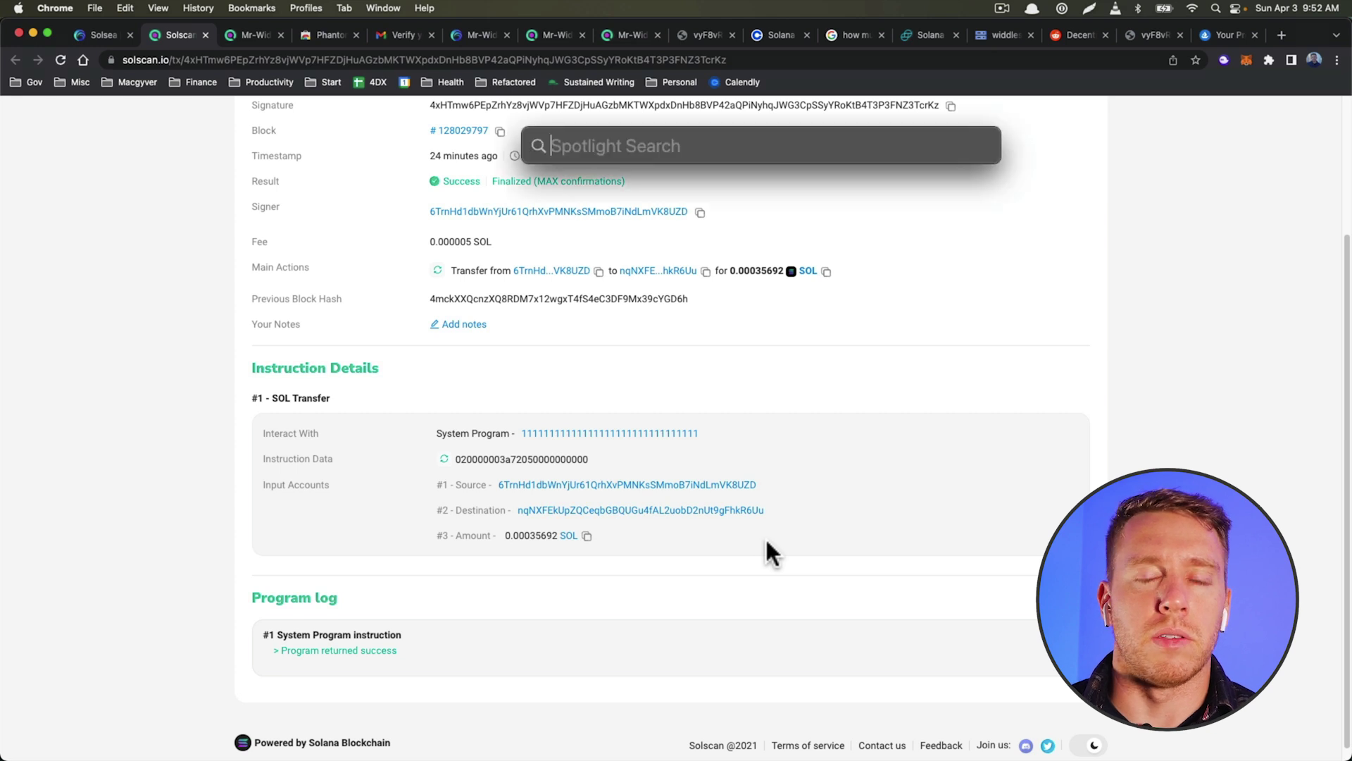
type("140*0")
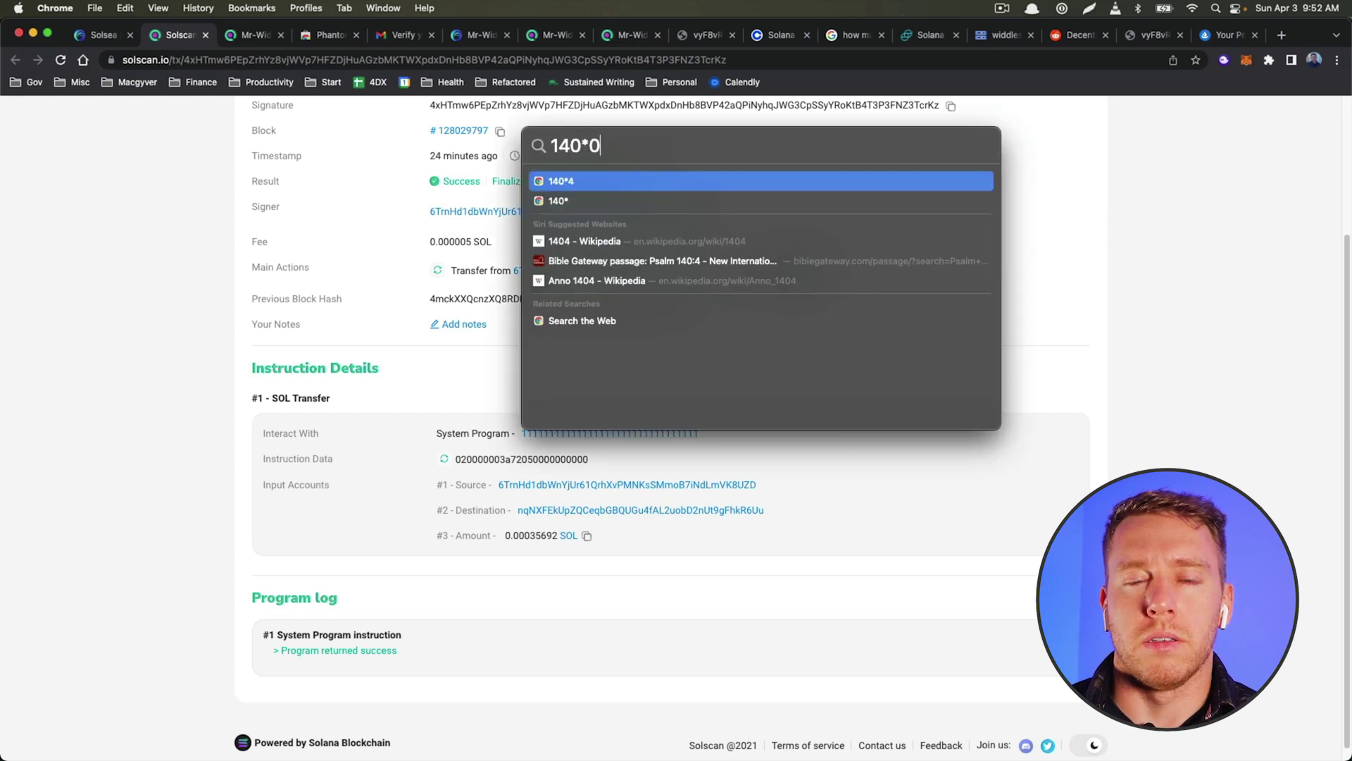
type(".0036")
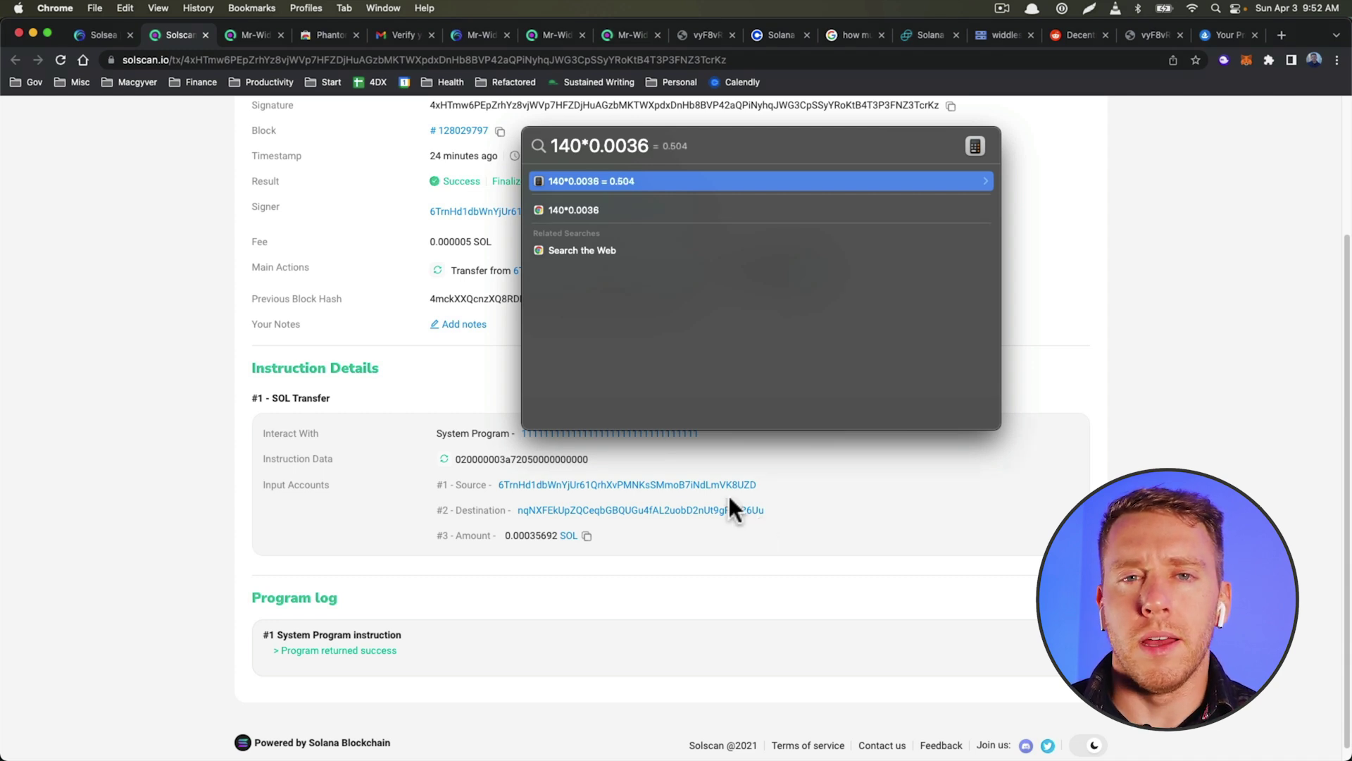
left_click(152, 300)
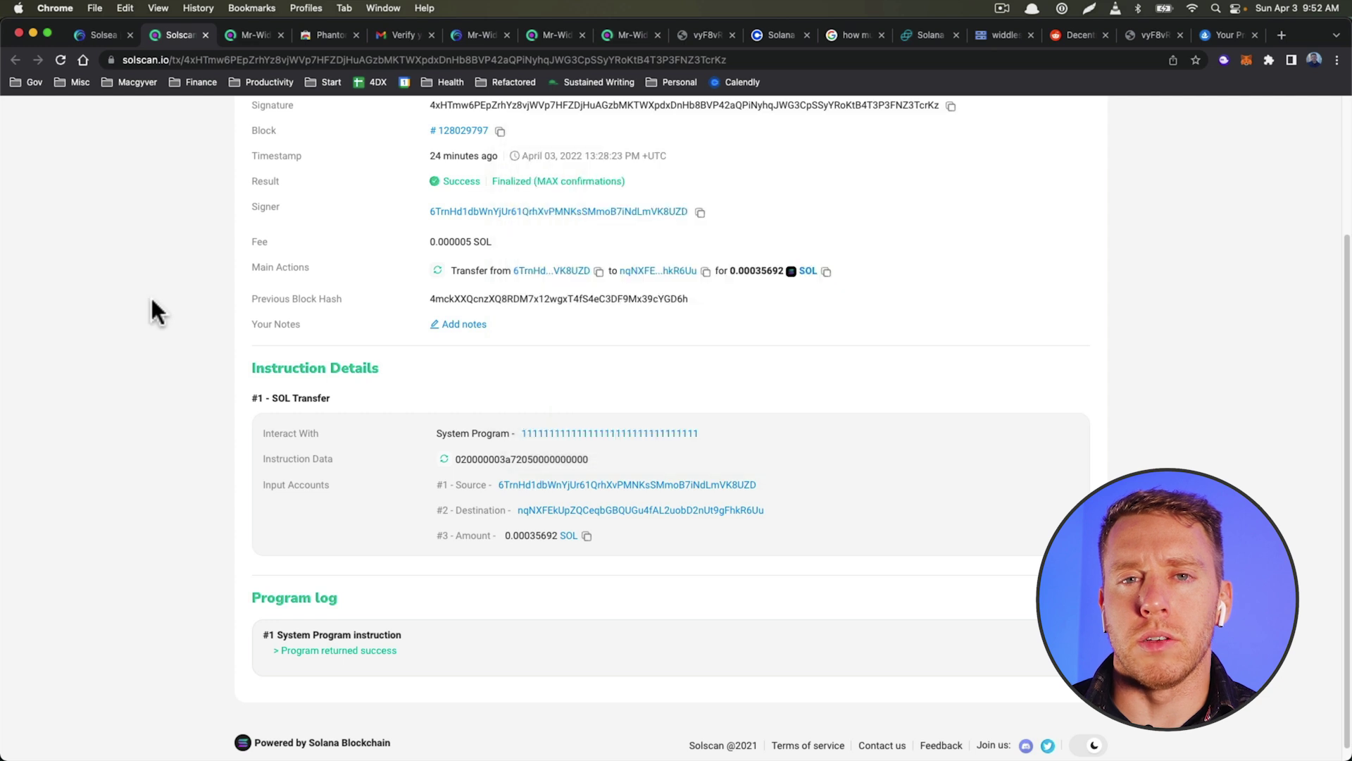
left_click(107, 35)
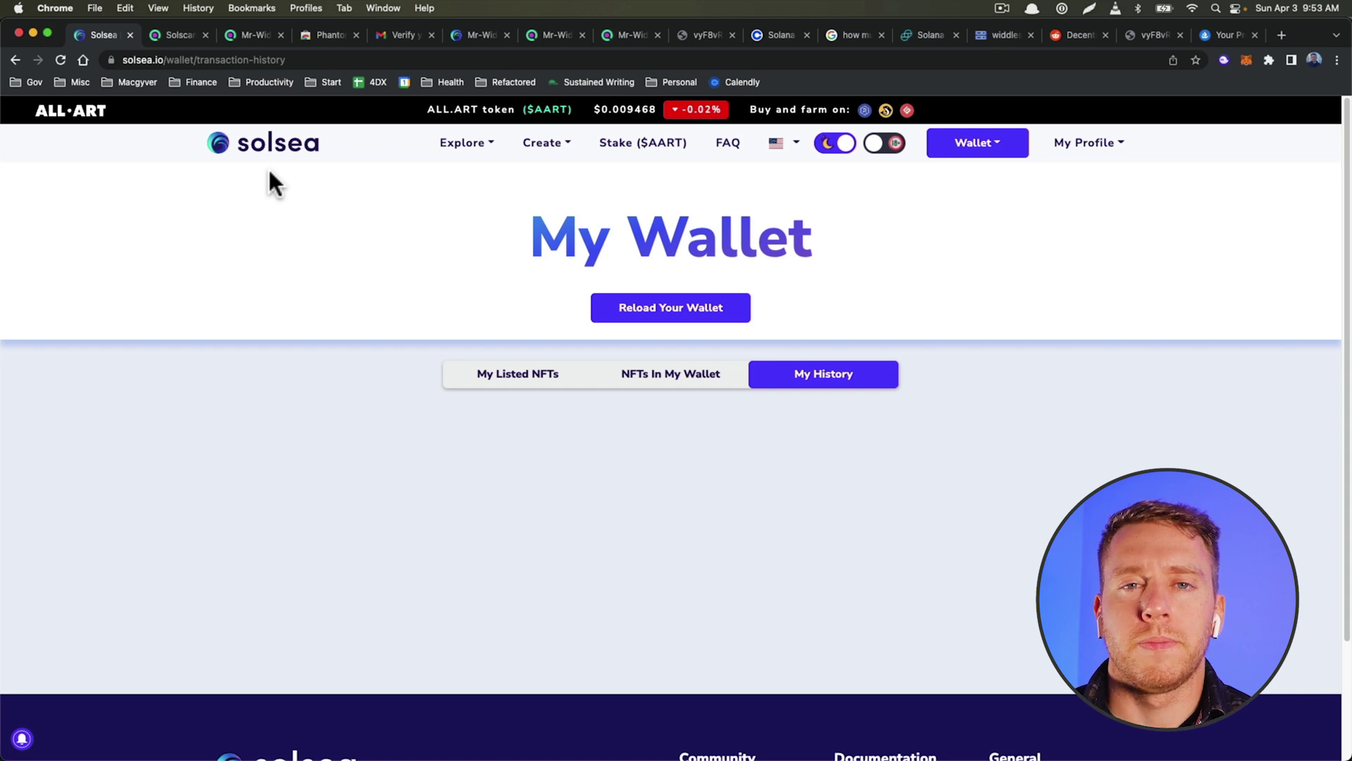
- Switch to the Mr-Widdles NFT page and scroll through its creator, licence and royalty details
left_click(1004, 9)
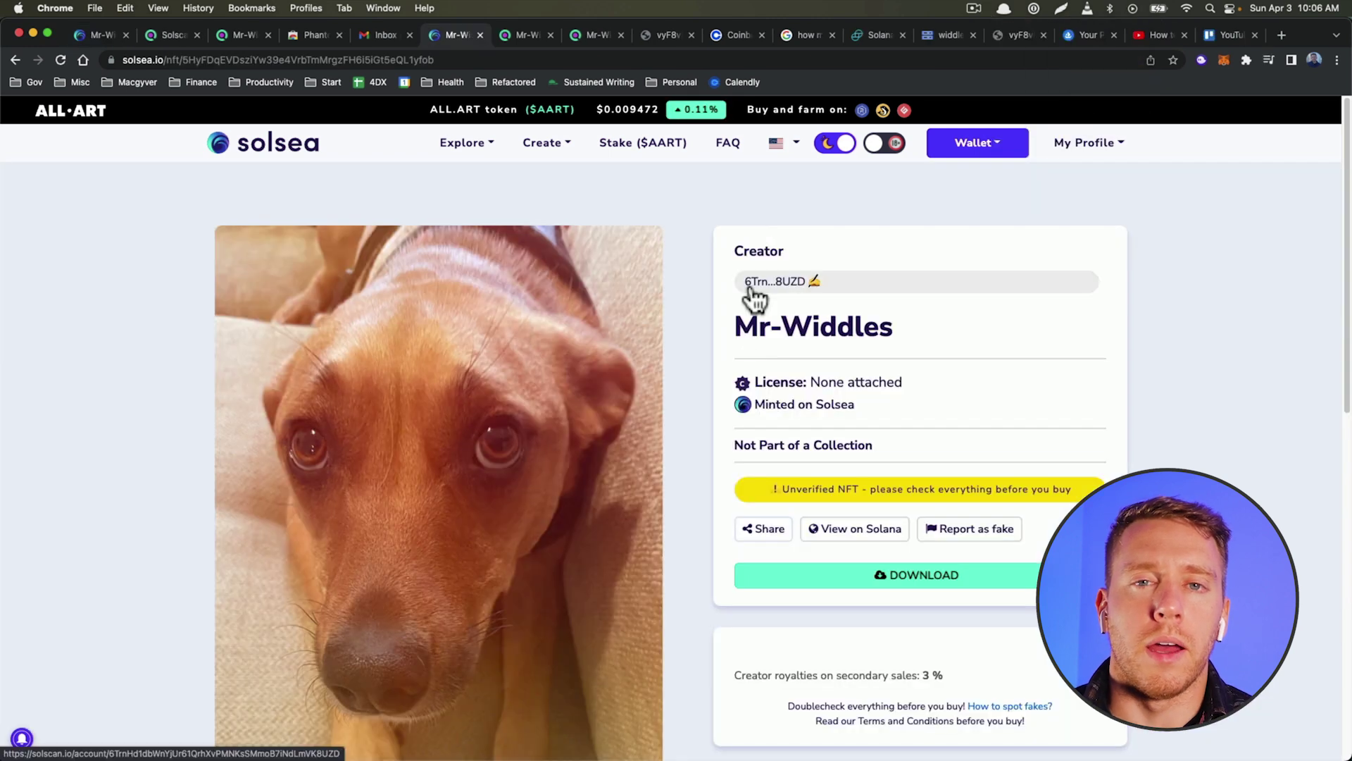
scroll(754, 295, "down", 2)
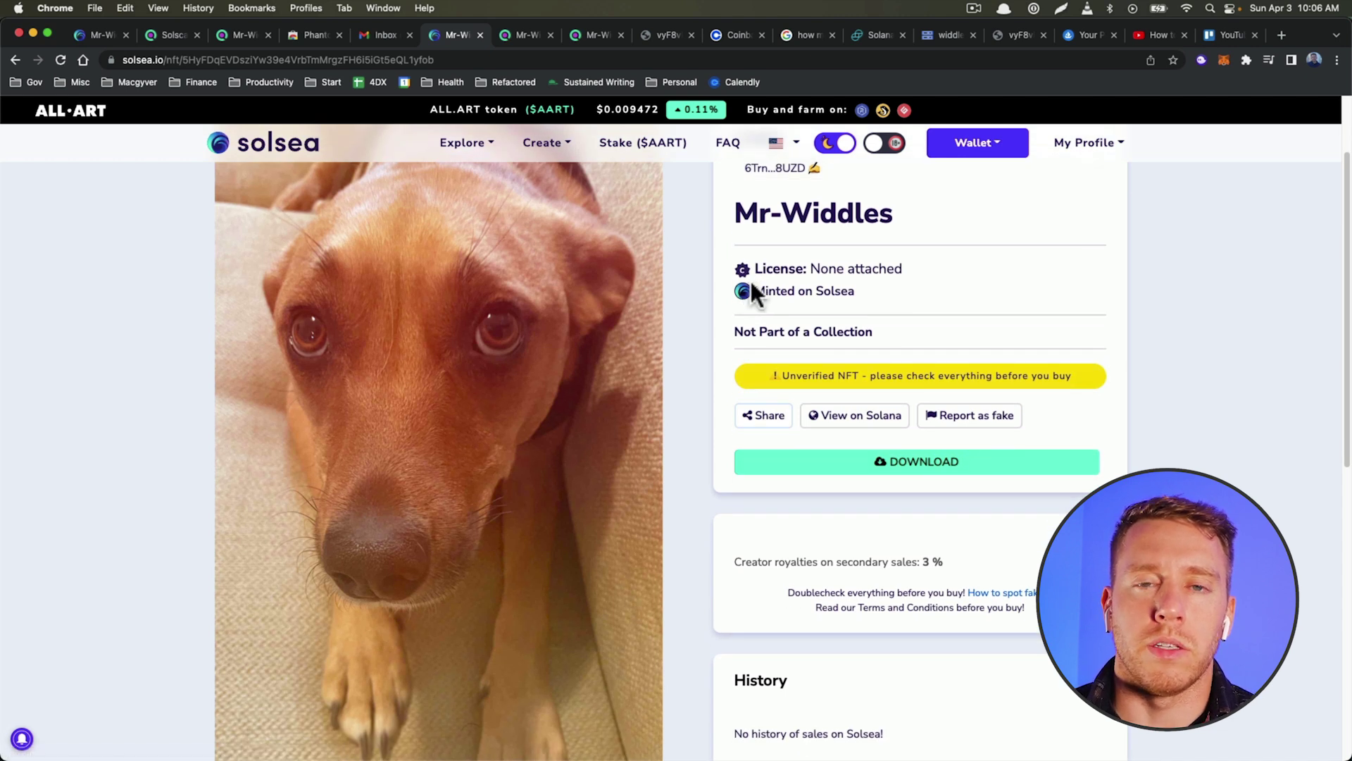
scroll(751, 284, "up", 3)
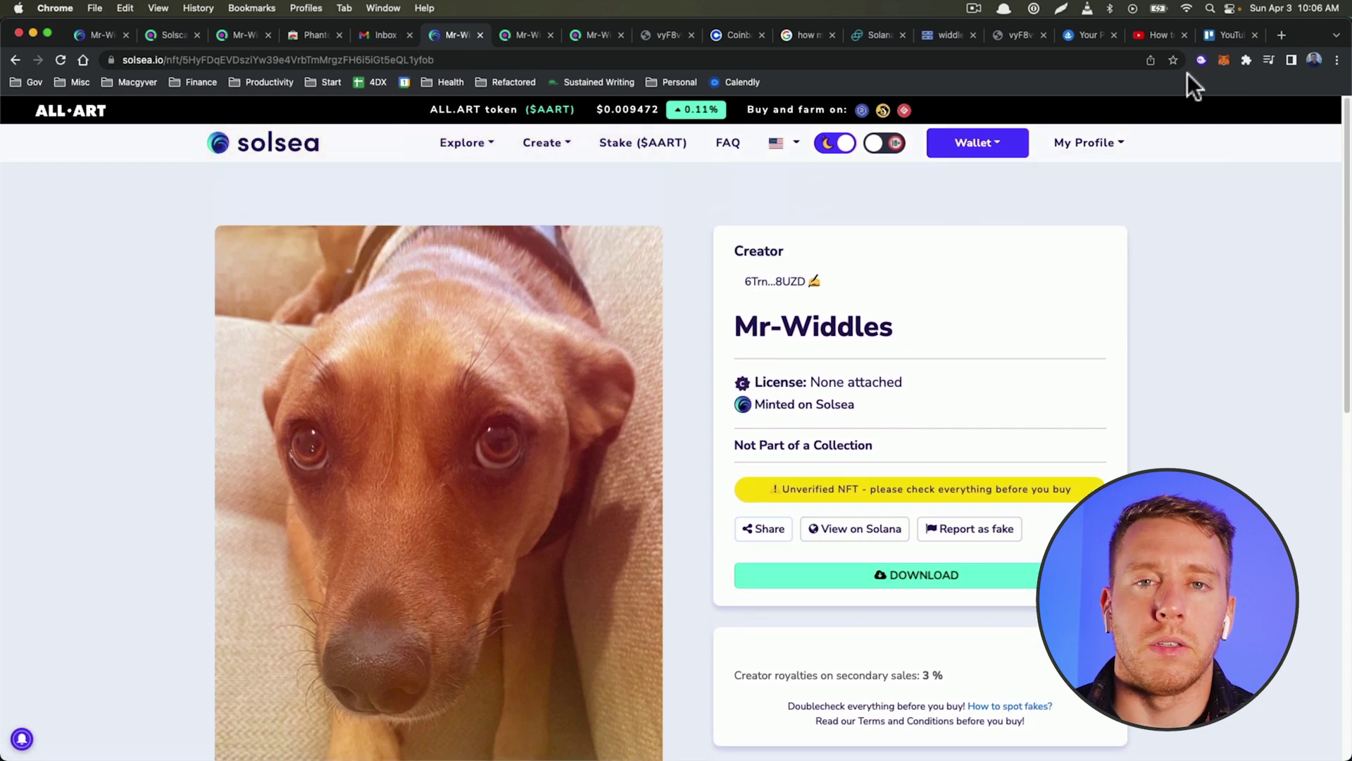
- Start sending the Mr-Widdles collectible from Phantom, then choose to add another wallet
left_click(1201, 60)
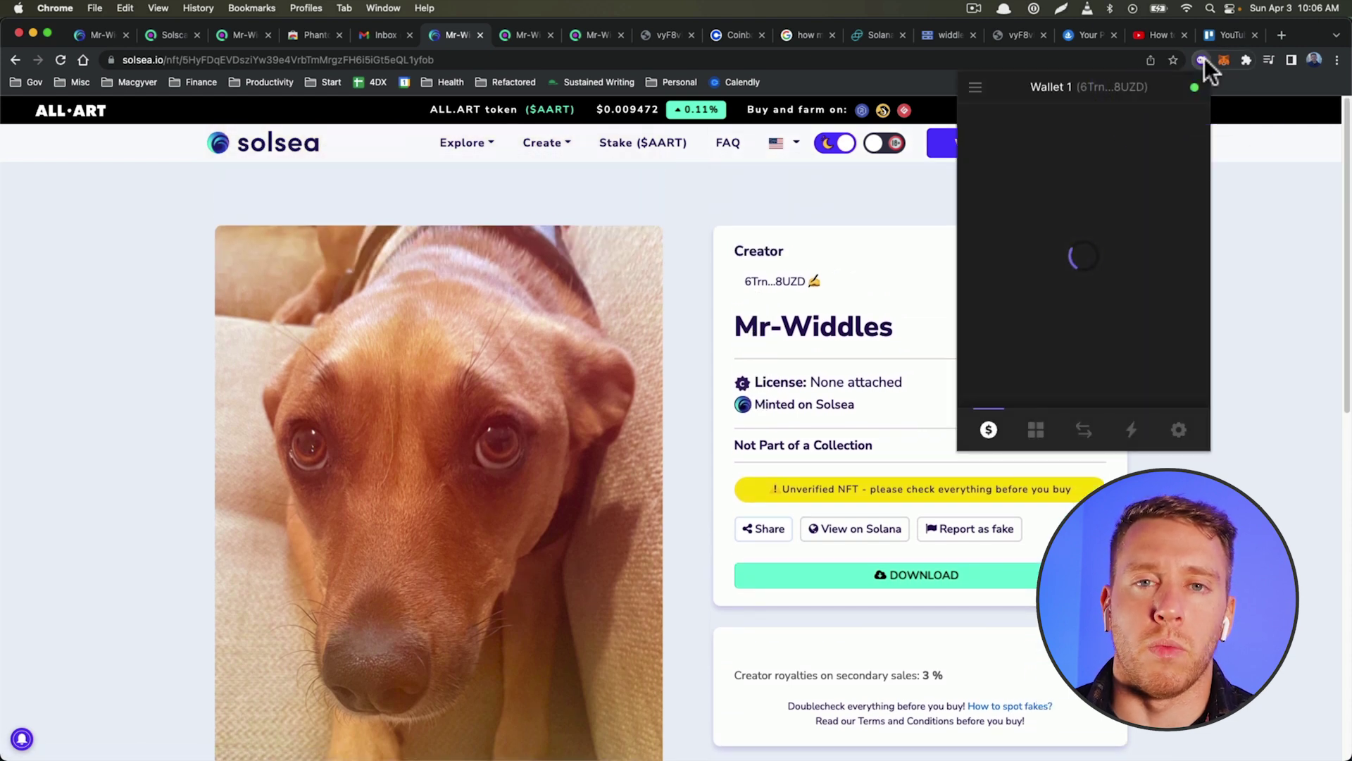
left_click(1035, 433)
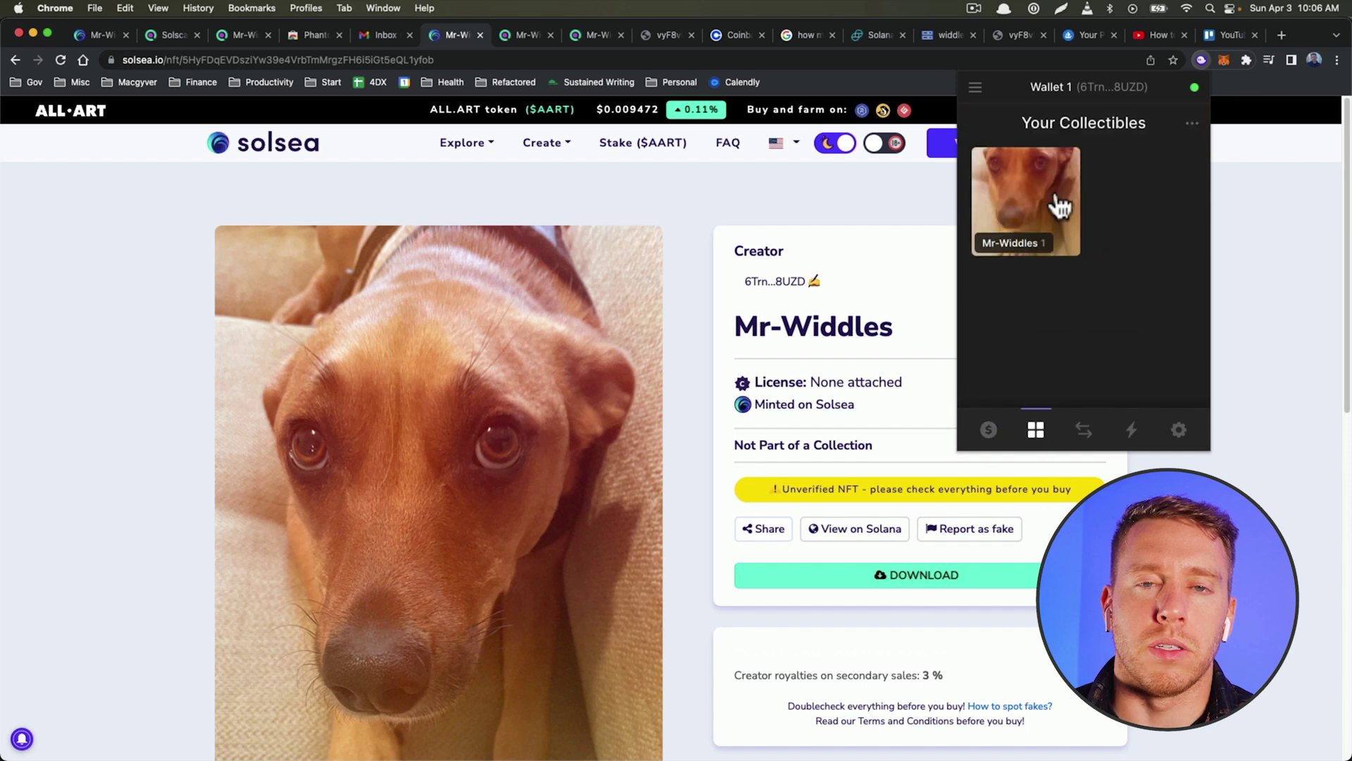
left_click(1060, 206)
scroll(1099, 317, "down", 3)
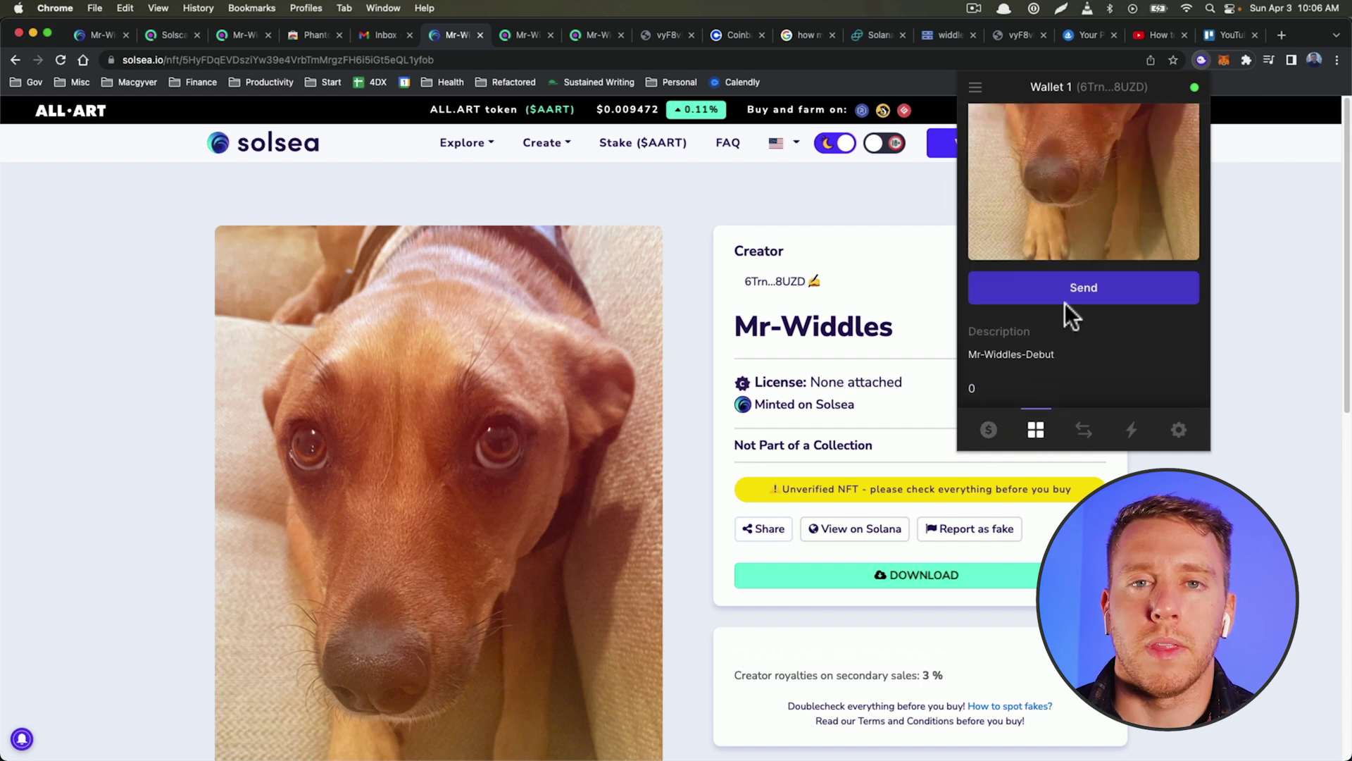
left_click(1067, 298)
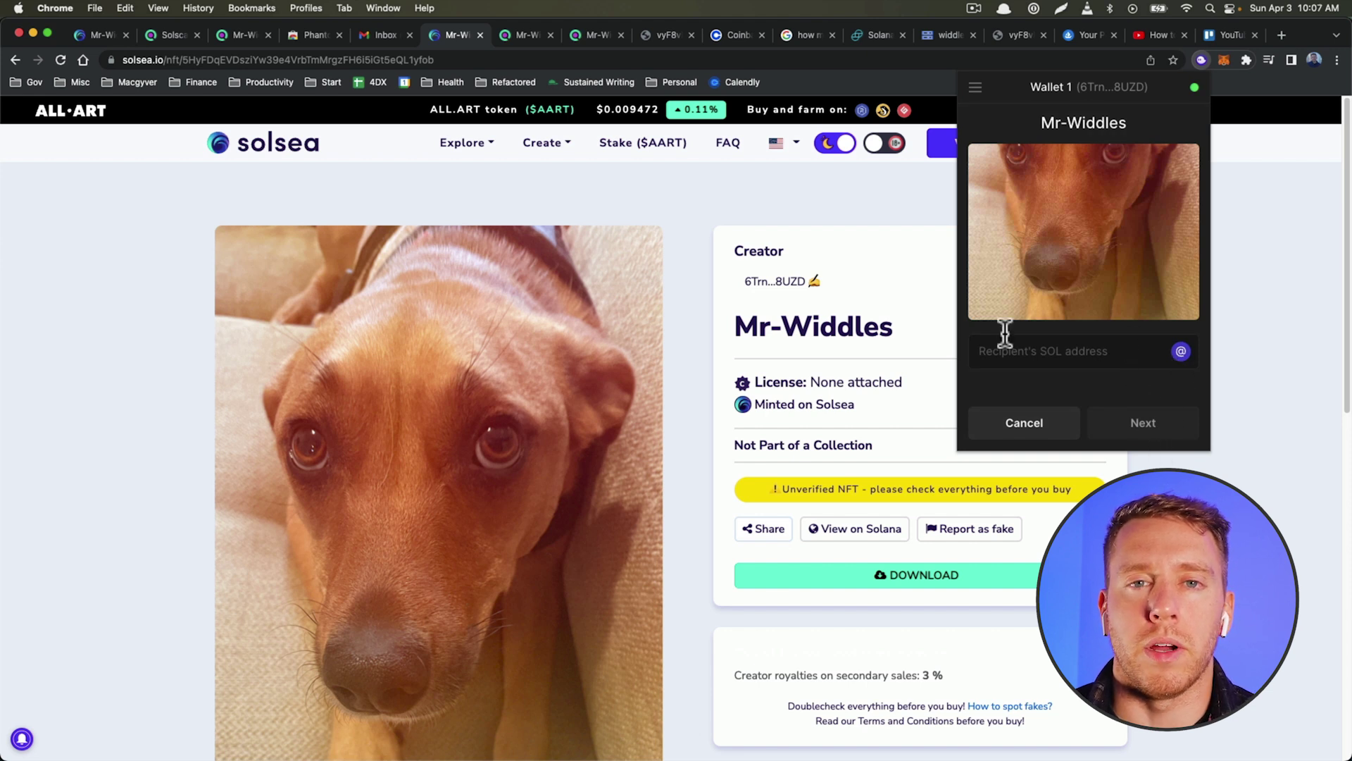
left_click(976, 87)
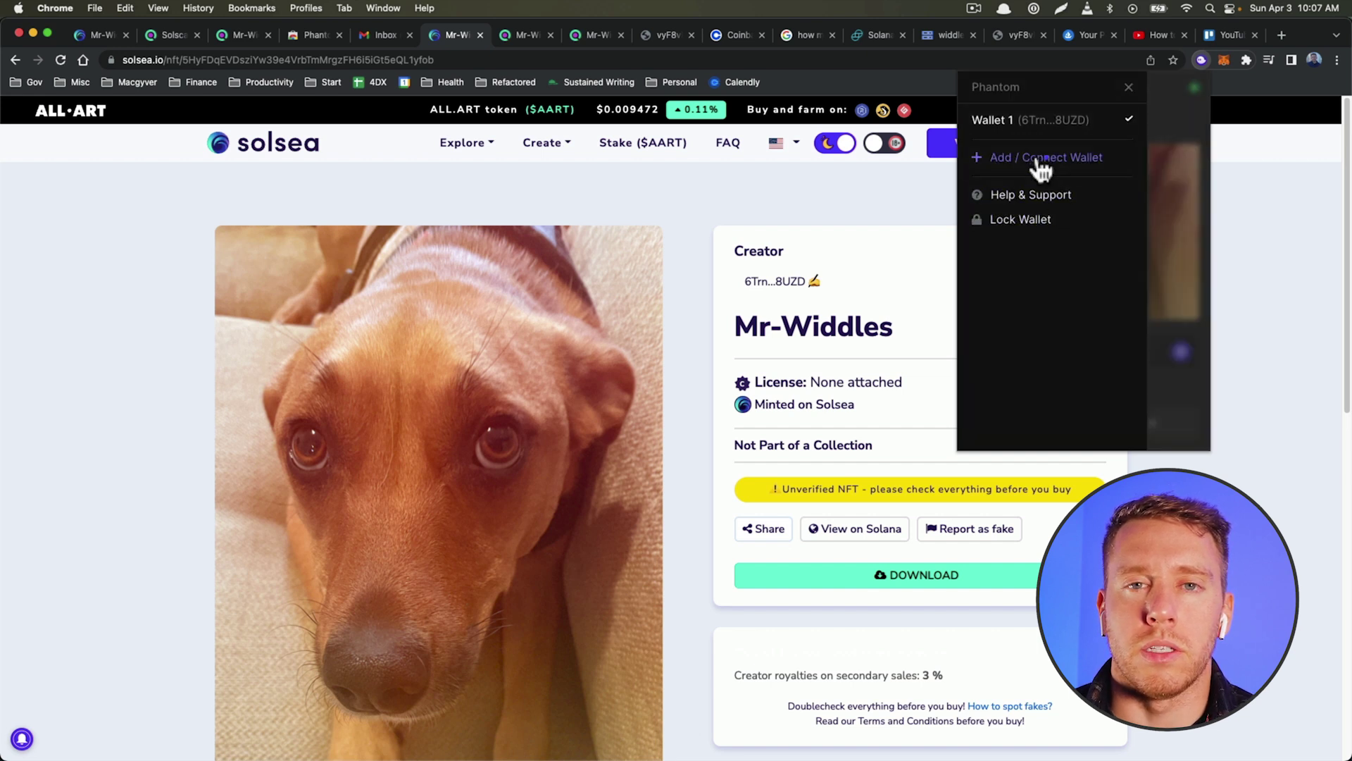
left_click(1040, 161)
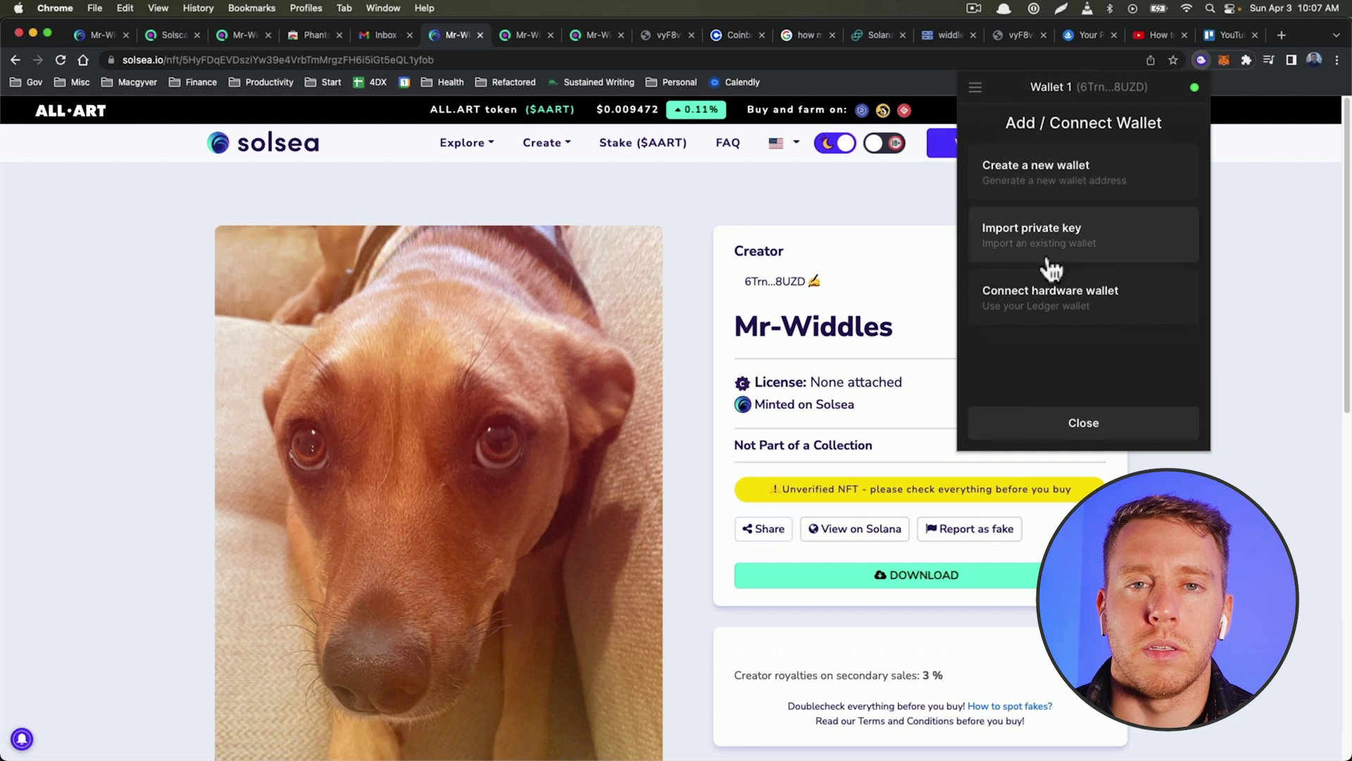
- Create a new Phantom wallet and rename it 'New Owner'
left_click(1056, 173)
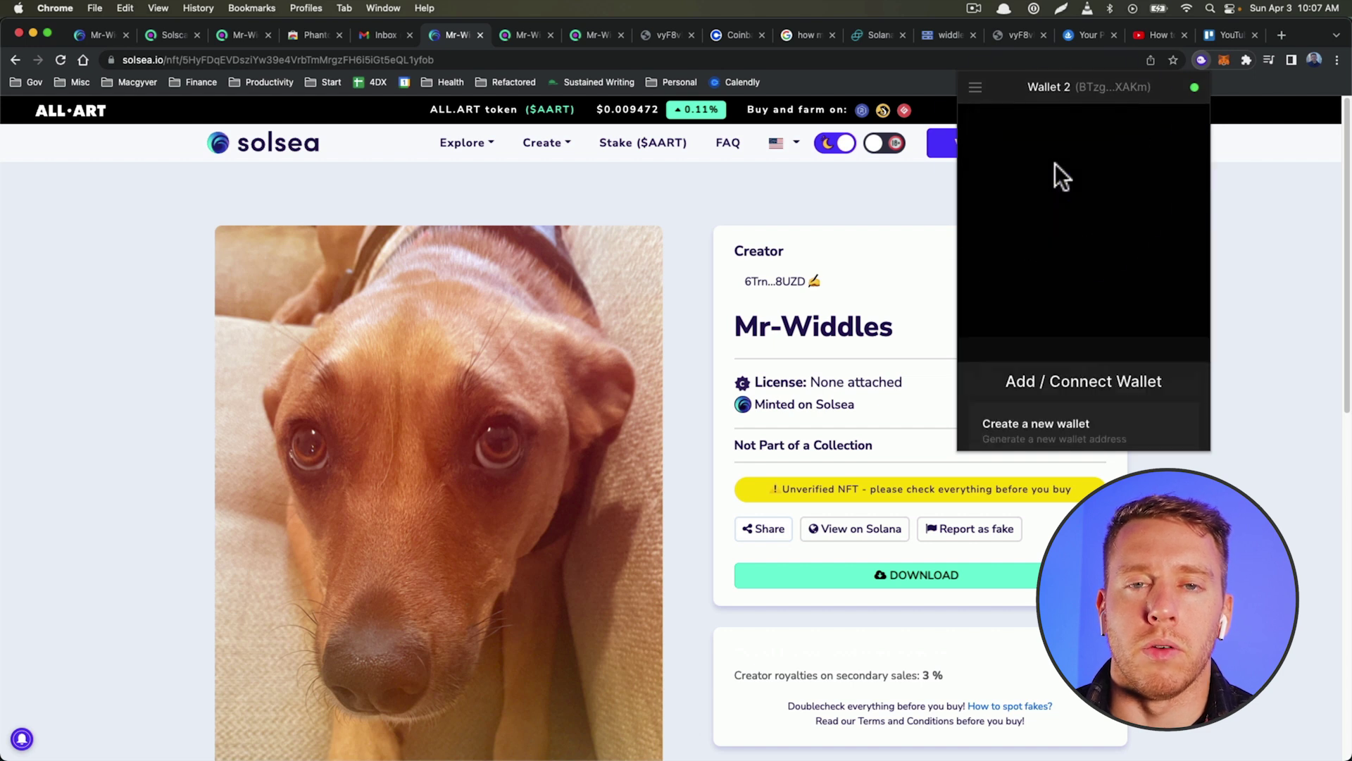
left_click(976, 88)
left_click(1126, 142)
left_click(1123, 155)
key("super+a")
key("BackSpace")
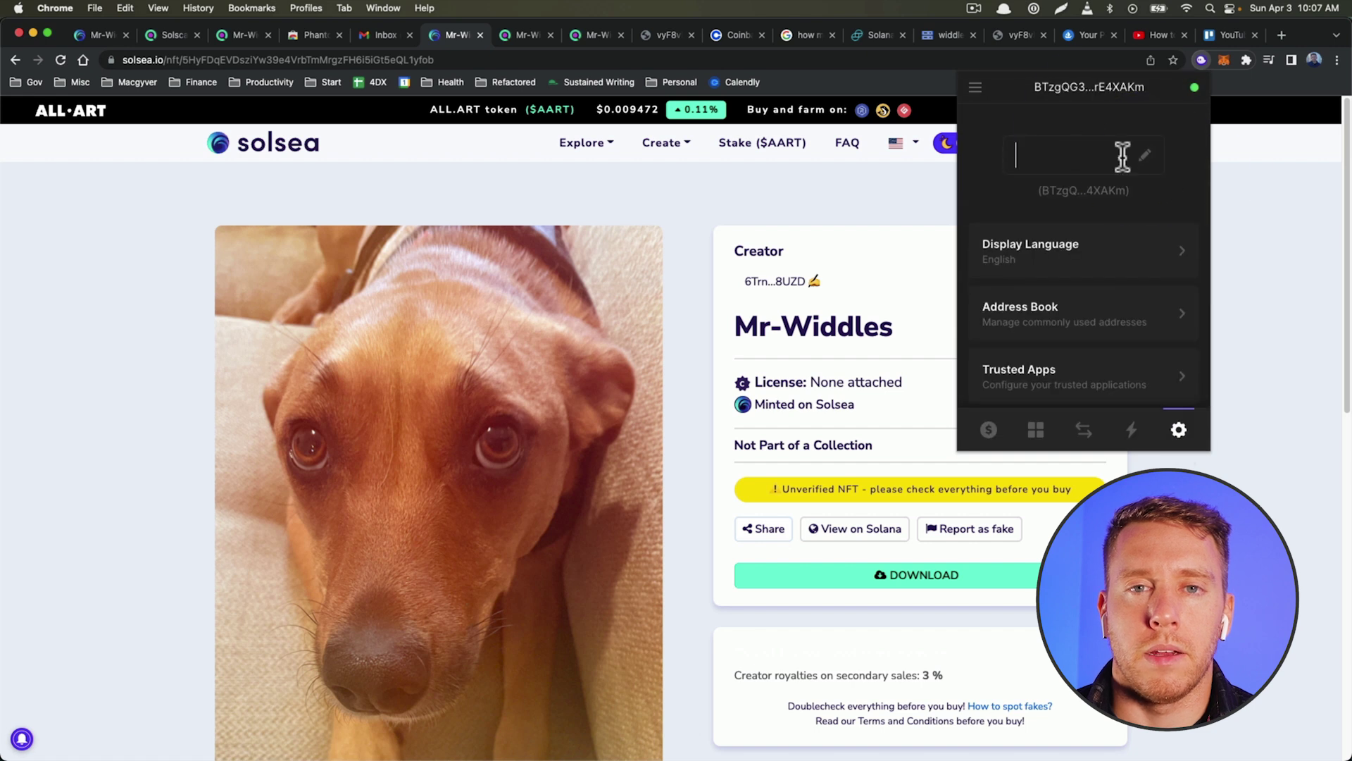
type("New Owner")
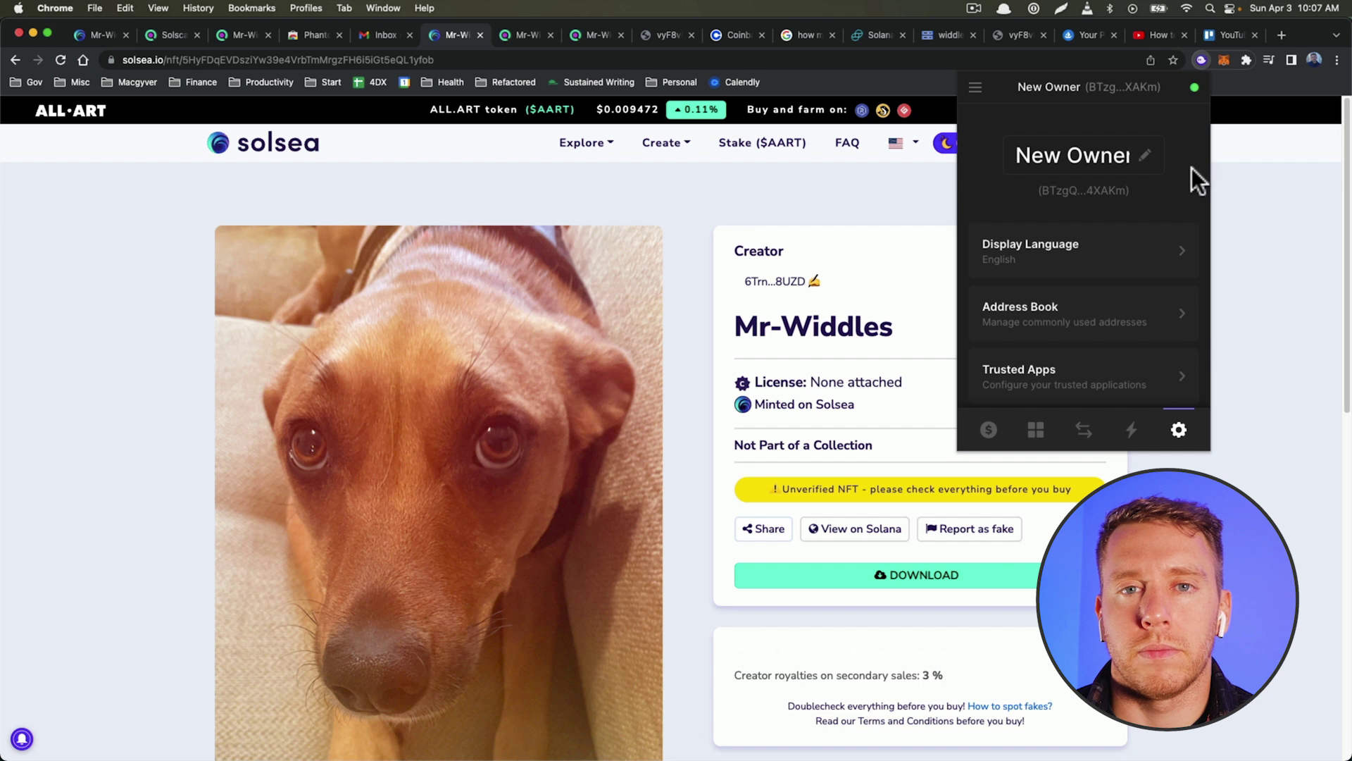
- Copy the New Owner wallet address, then switch back to Wallet 1's collectibles
left_click(989, 429)
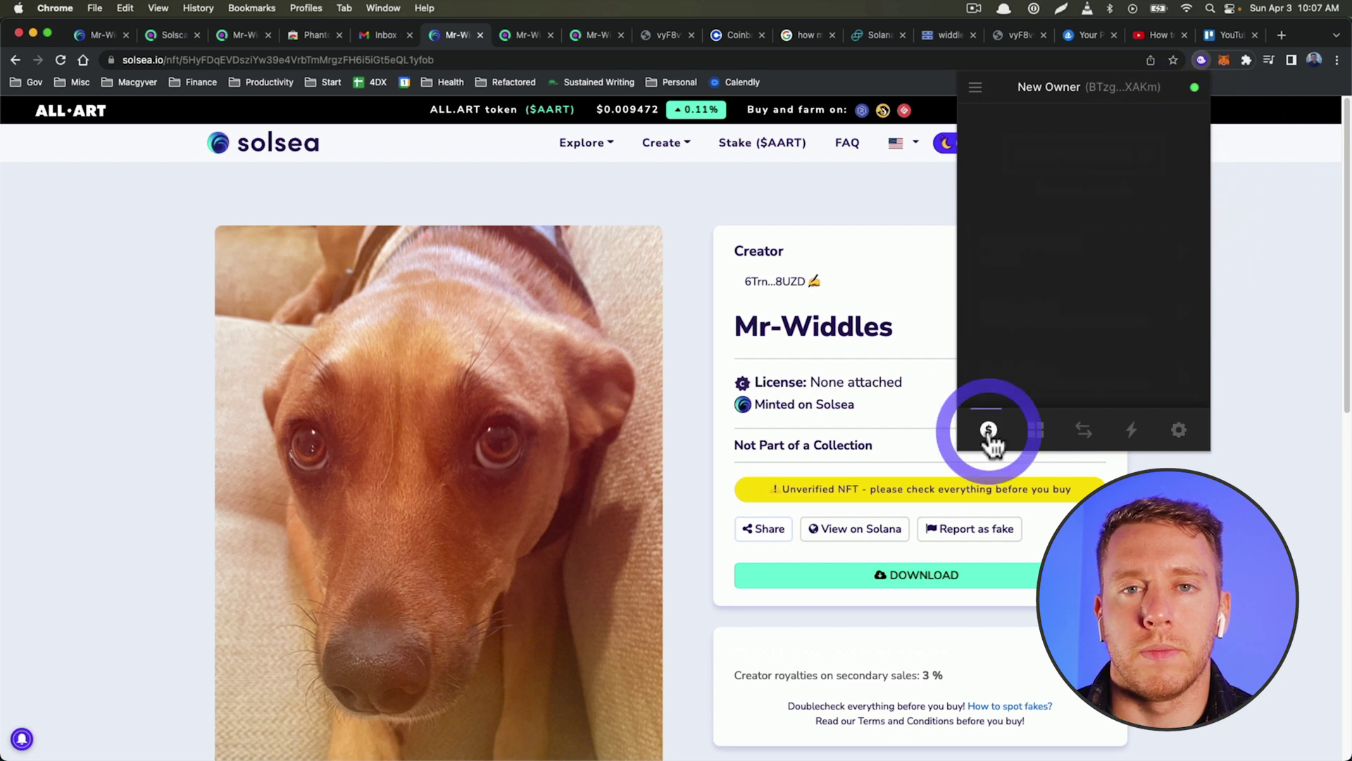
left_click(1177, 430)
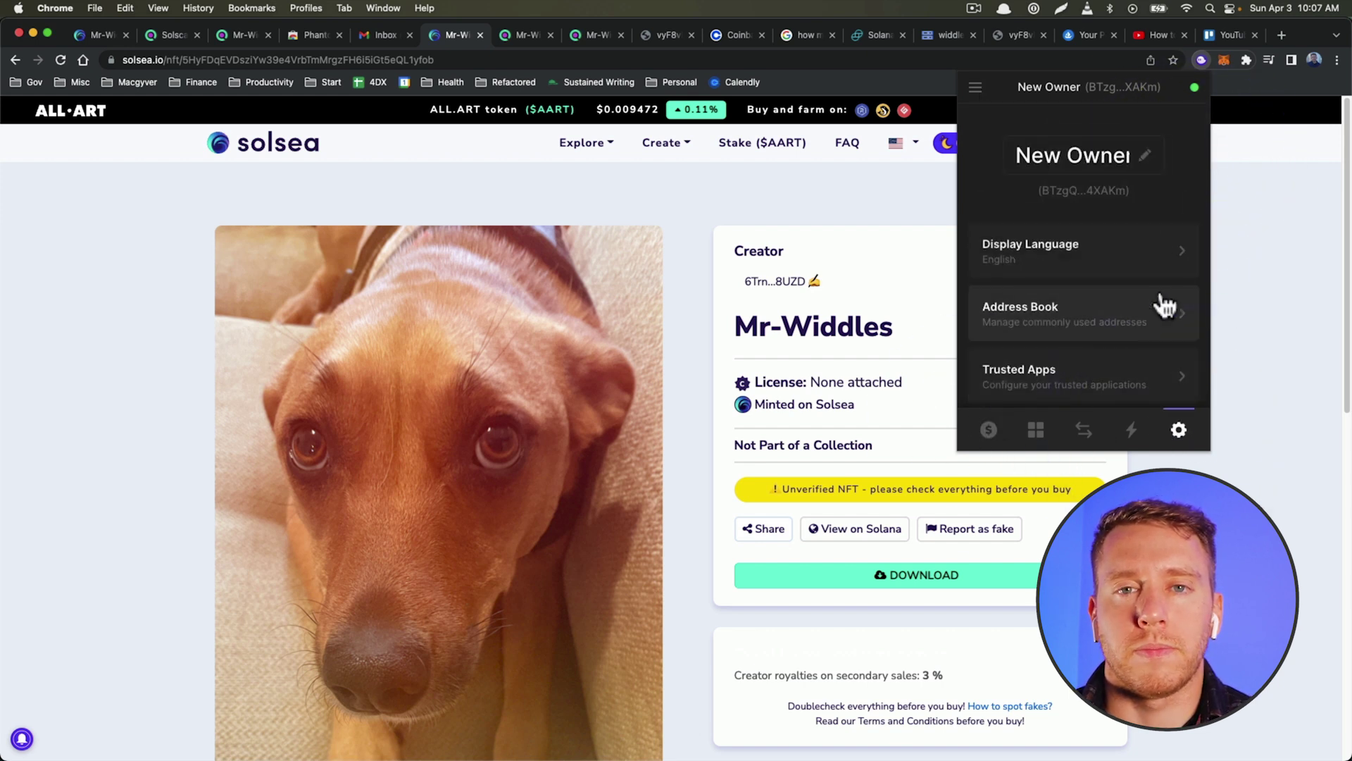
left_click(1119, 96)
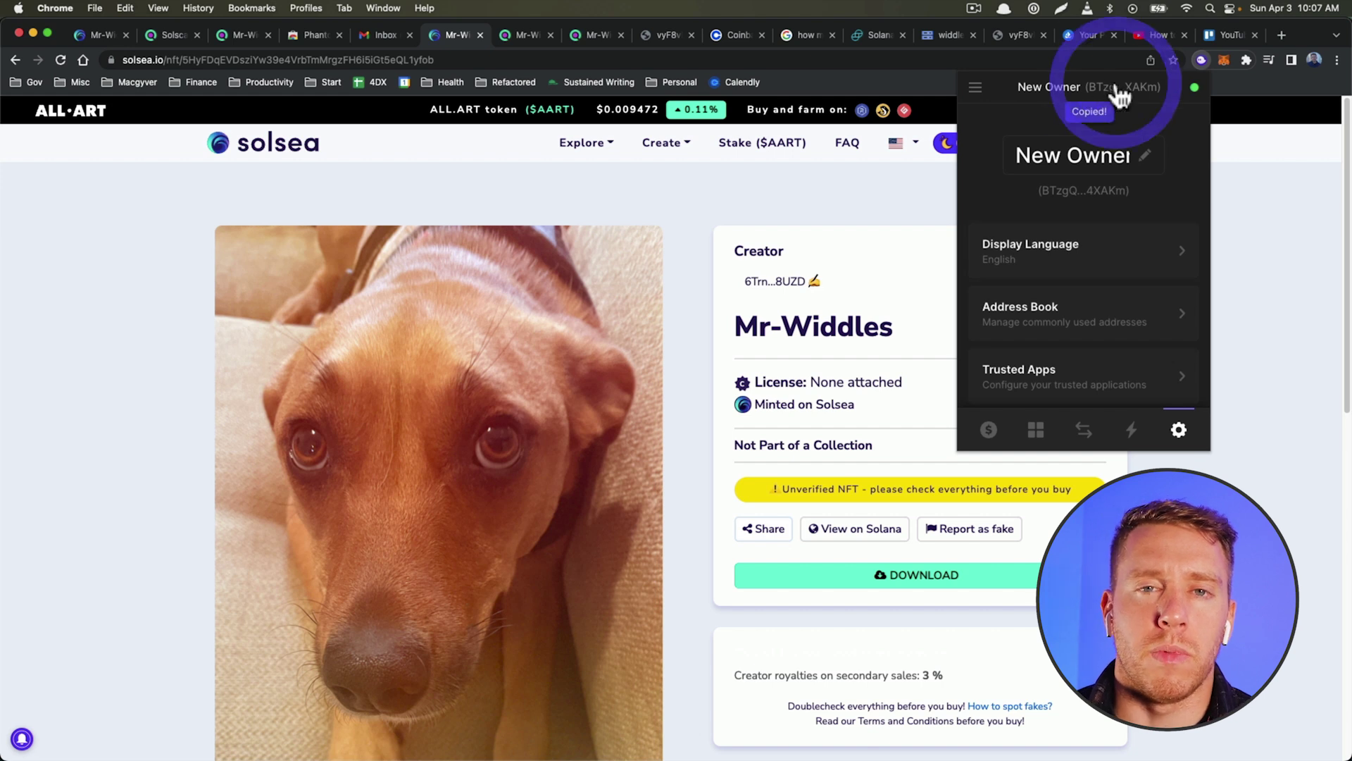
left_click(975, 88)
left_click(1012, 121)
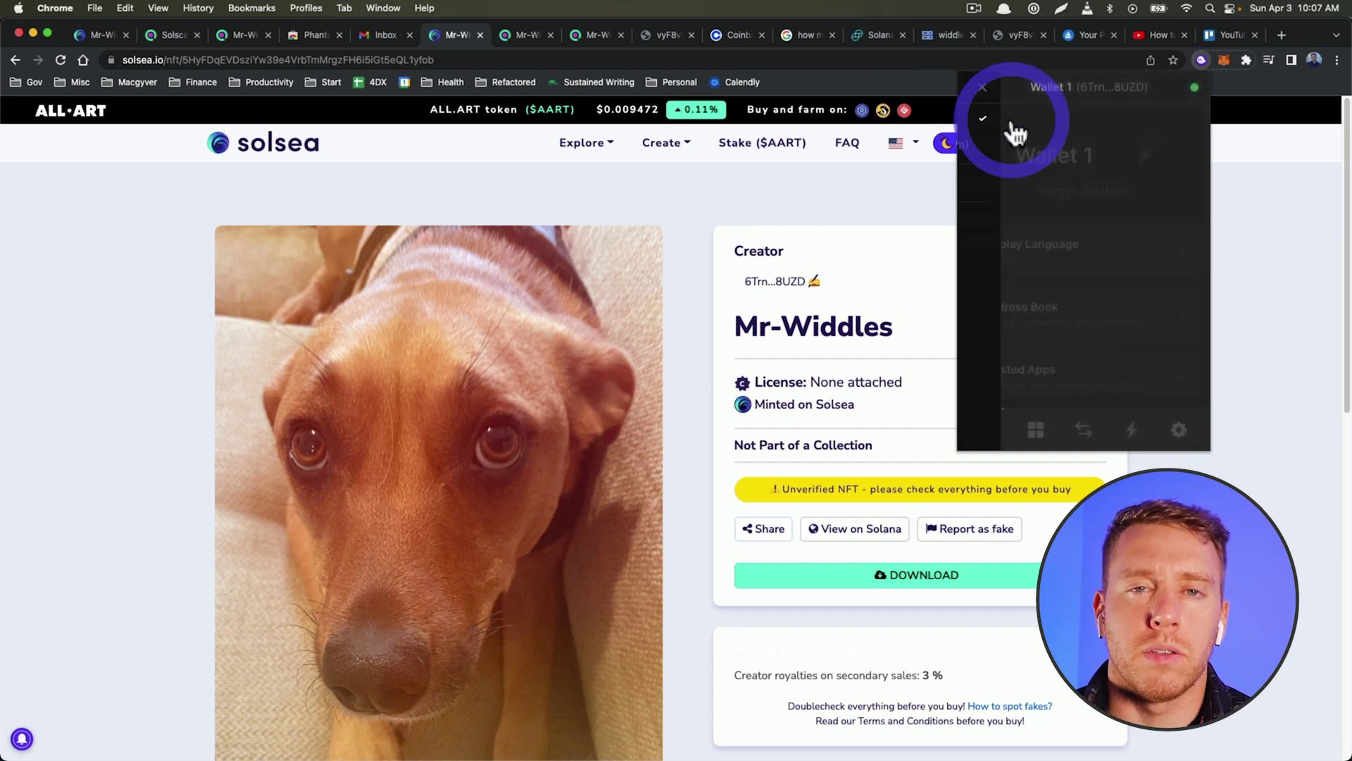
left_click(1036, 430)
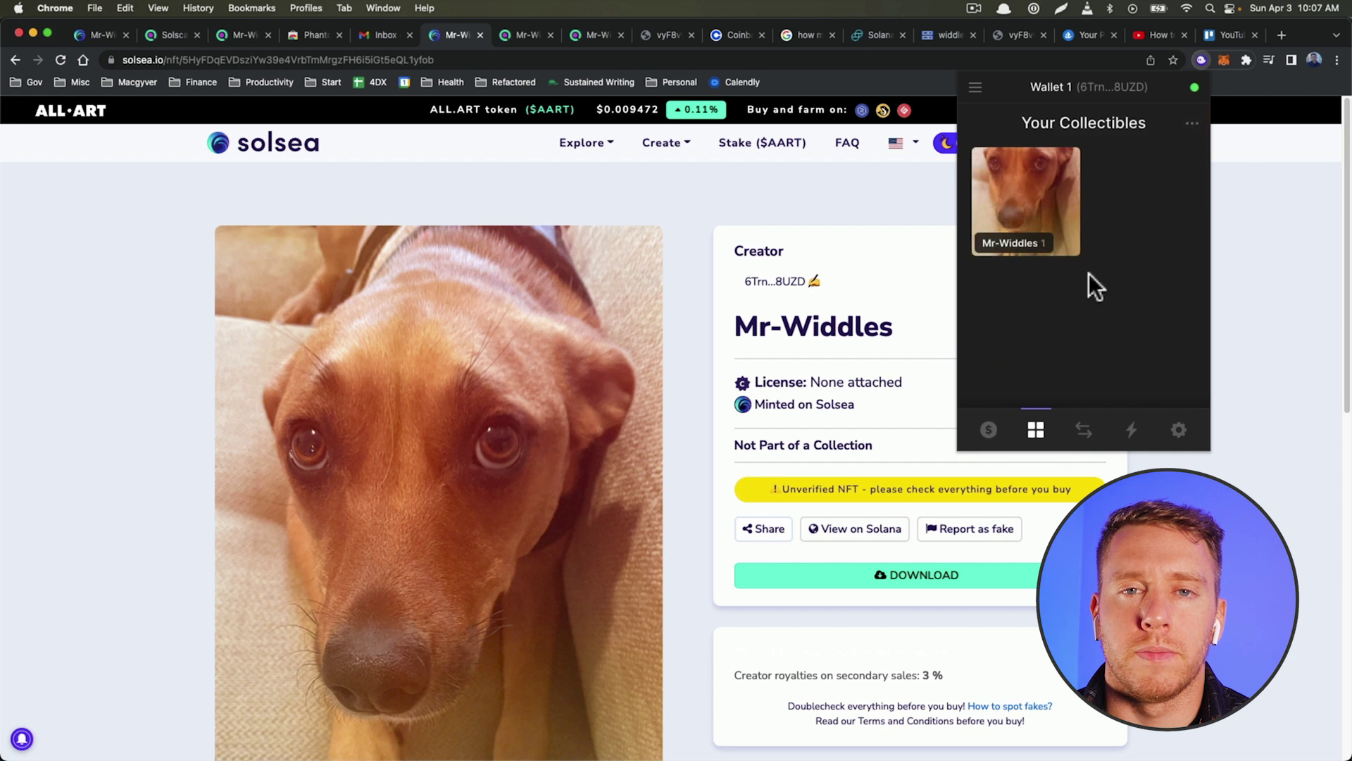
- Send Mr-Widdles from Wallet 1 to the pasted New Owner address
left_click(1023, 204)
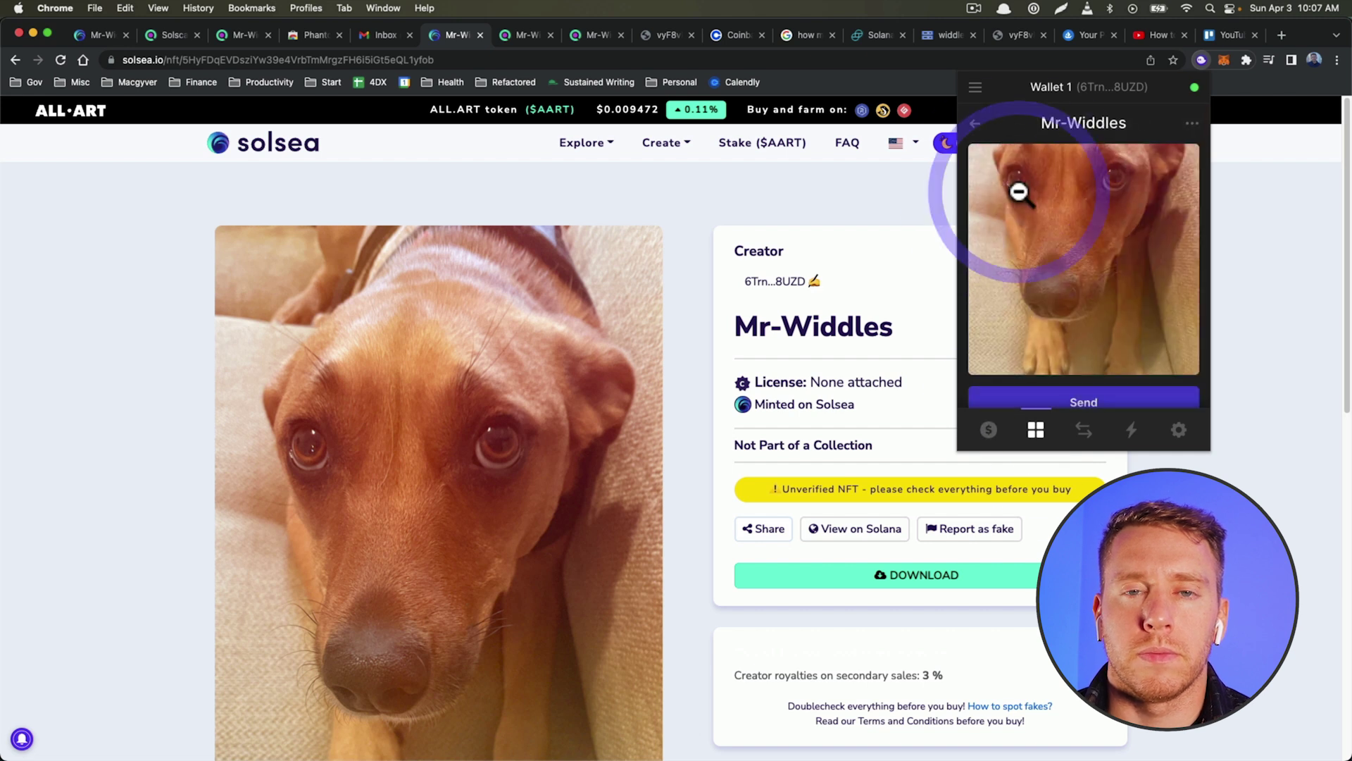
left_click(1094, 399)
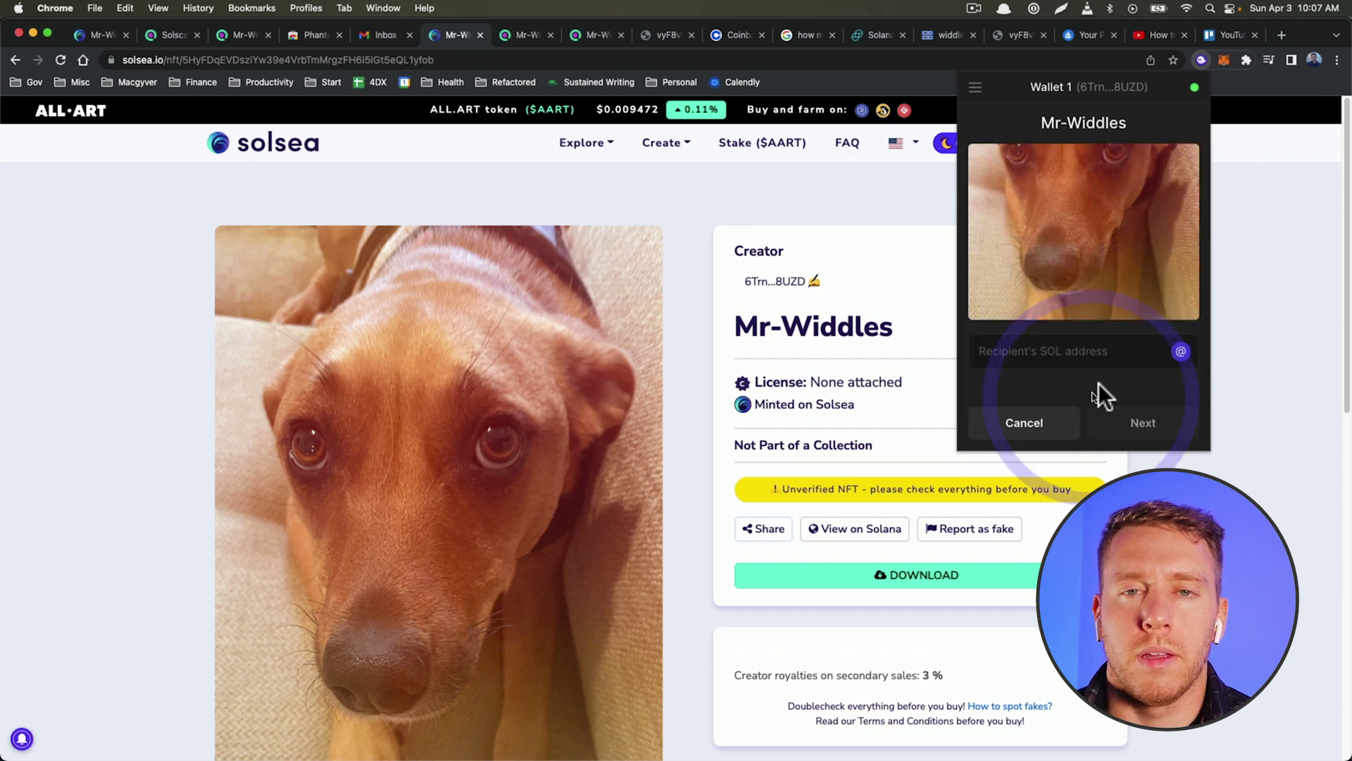
left_click(1068, 350)
key("super+v")
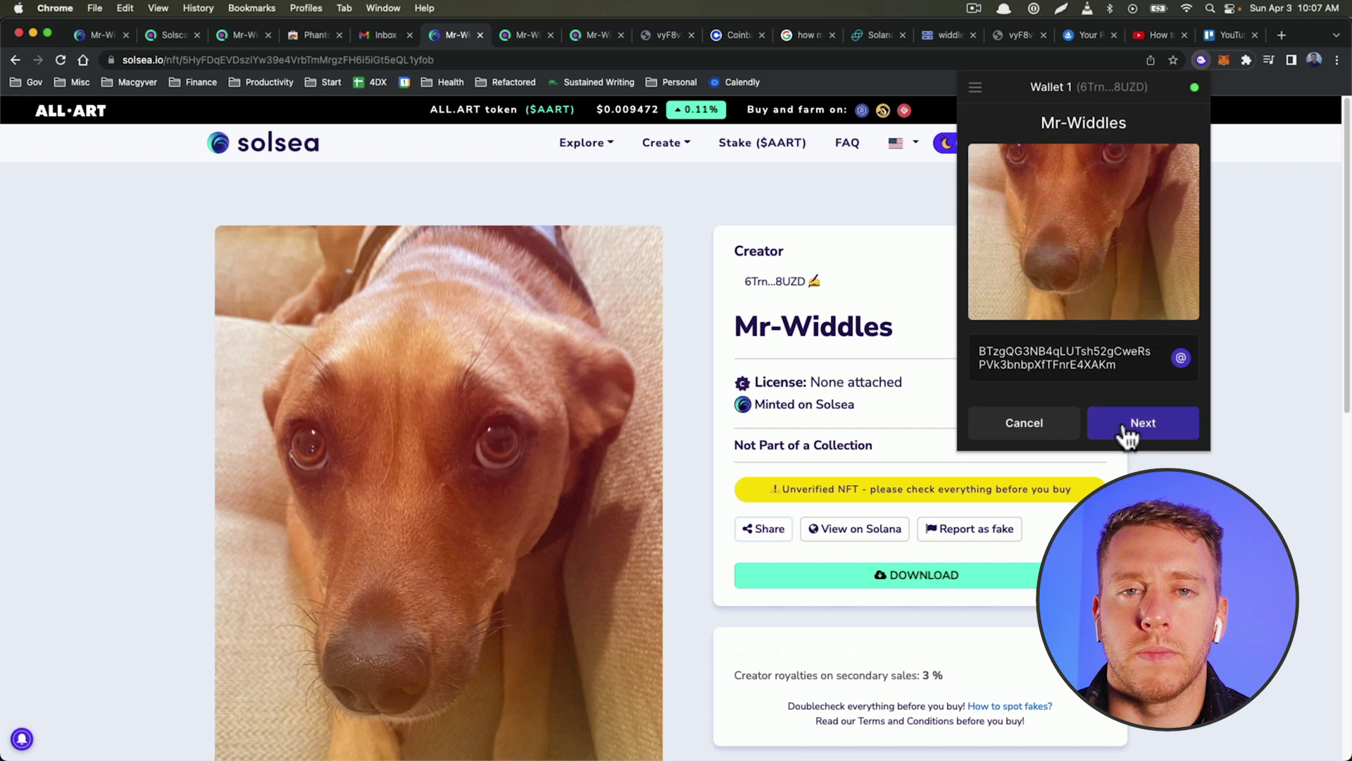
left_click(1126, 426)
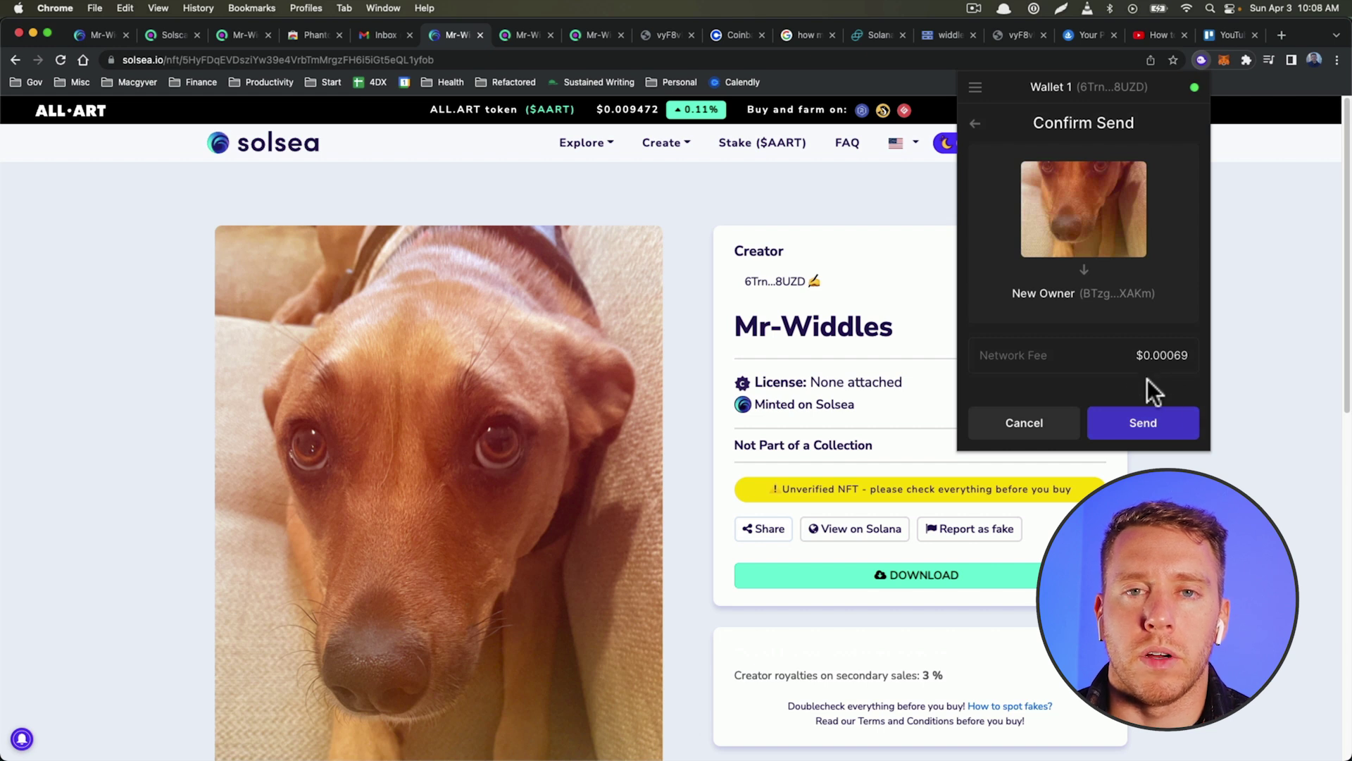
left_click(1141, 416)
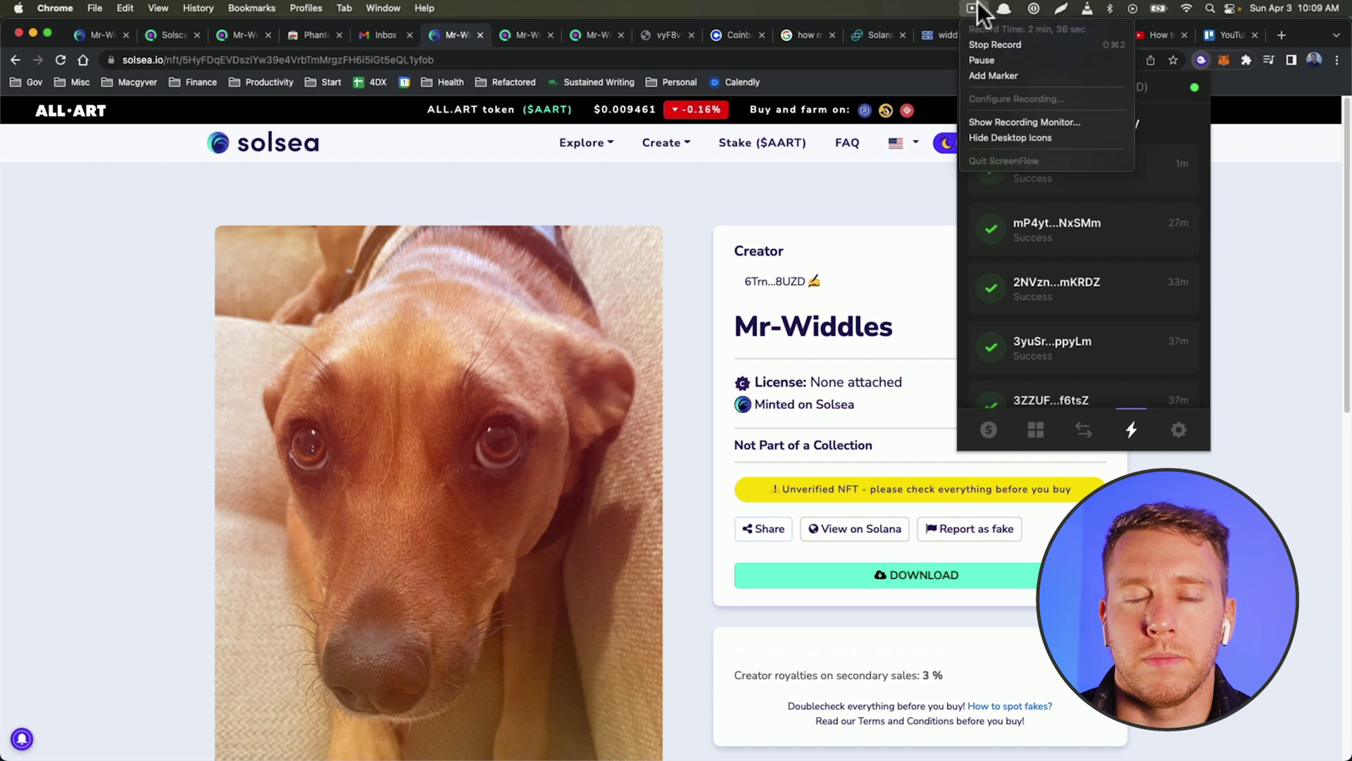
- Check Wallet 1's activity, collectibles and balance after the transfer
left_click(1051, 60)
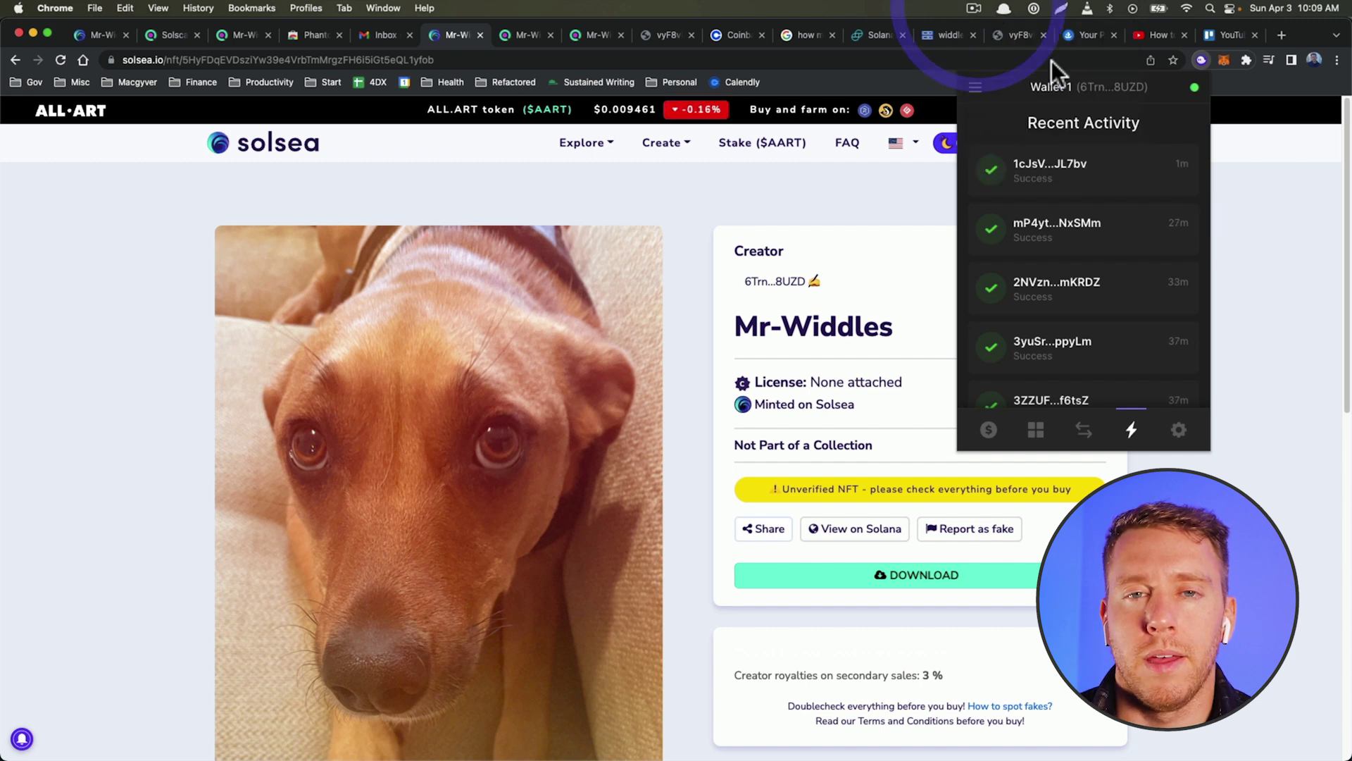
left_click(1038, 433)
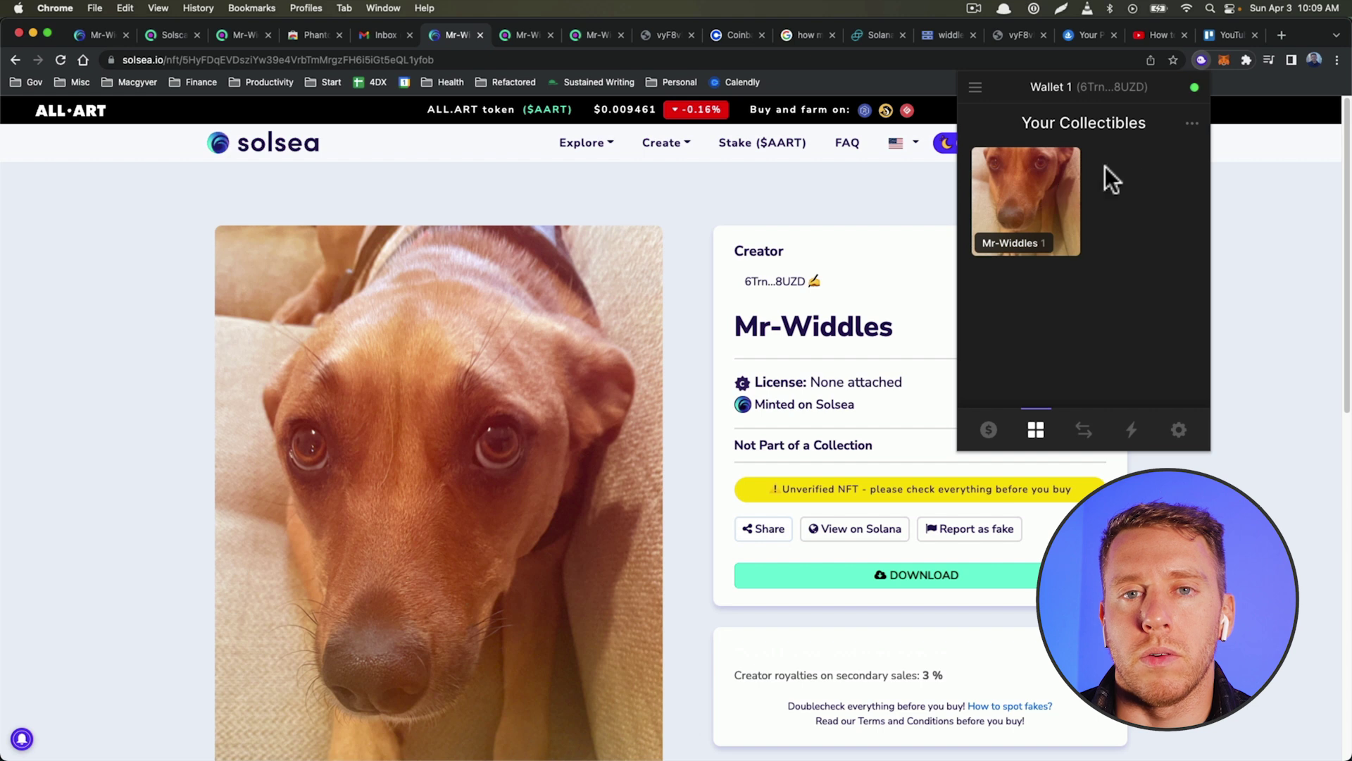
left_click(989, 430)
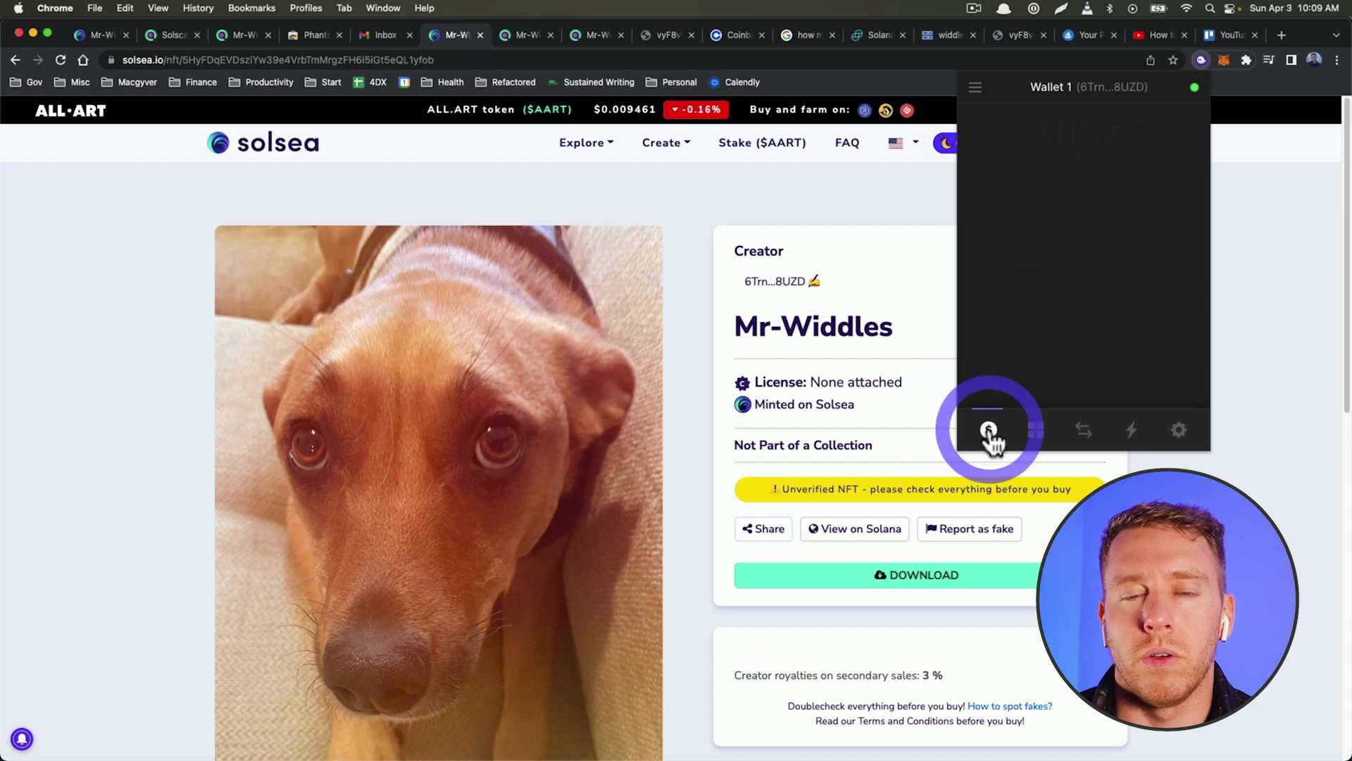
left_click(1187, 438)
left_click(986, 429)
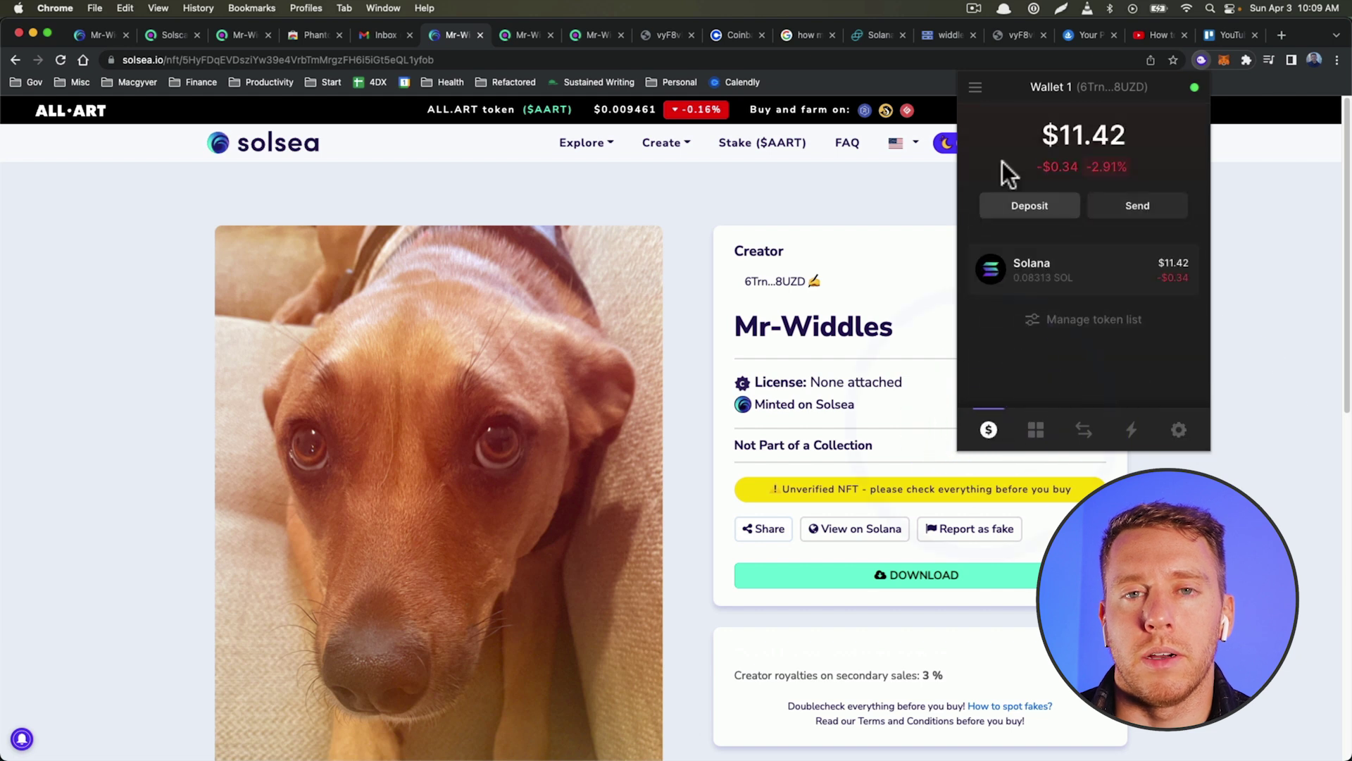
- Confirm Mr-Widdles appears in New Owner's collectibles and Wallet 1 now has none
left_click(978, 87)
left_click(989, 141)
left_click(1036, 429)
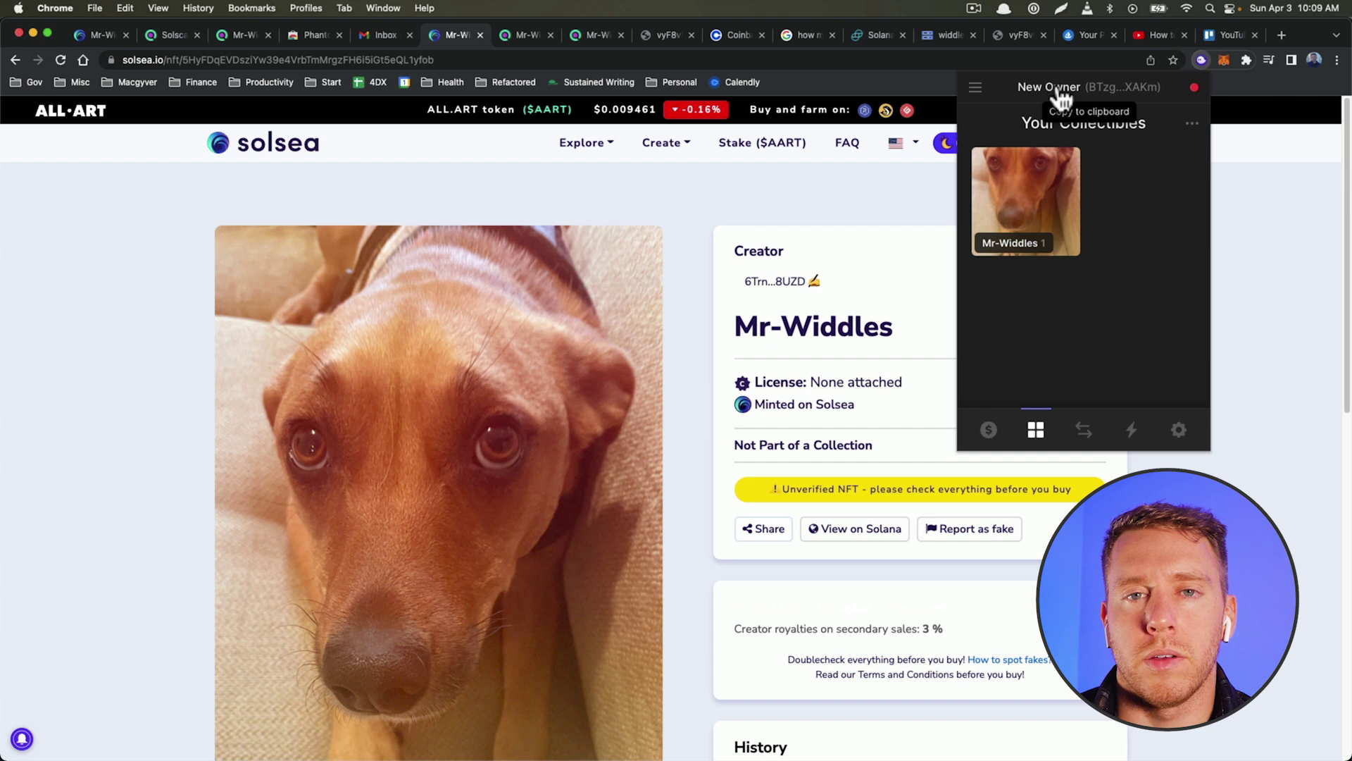
left_click(978, 87)
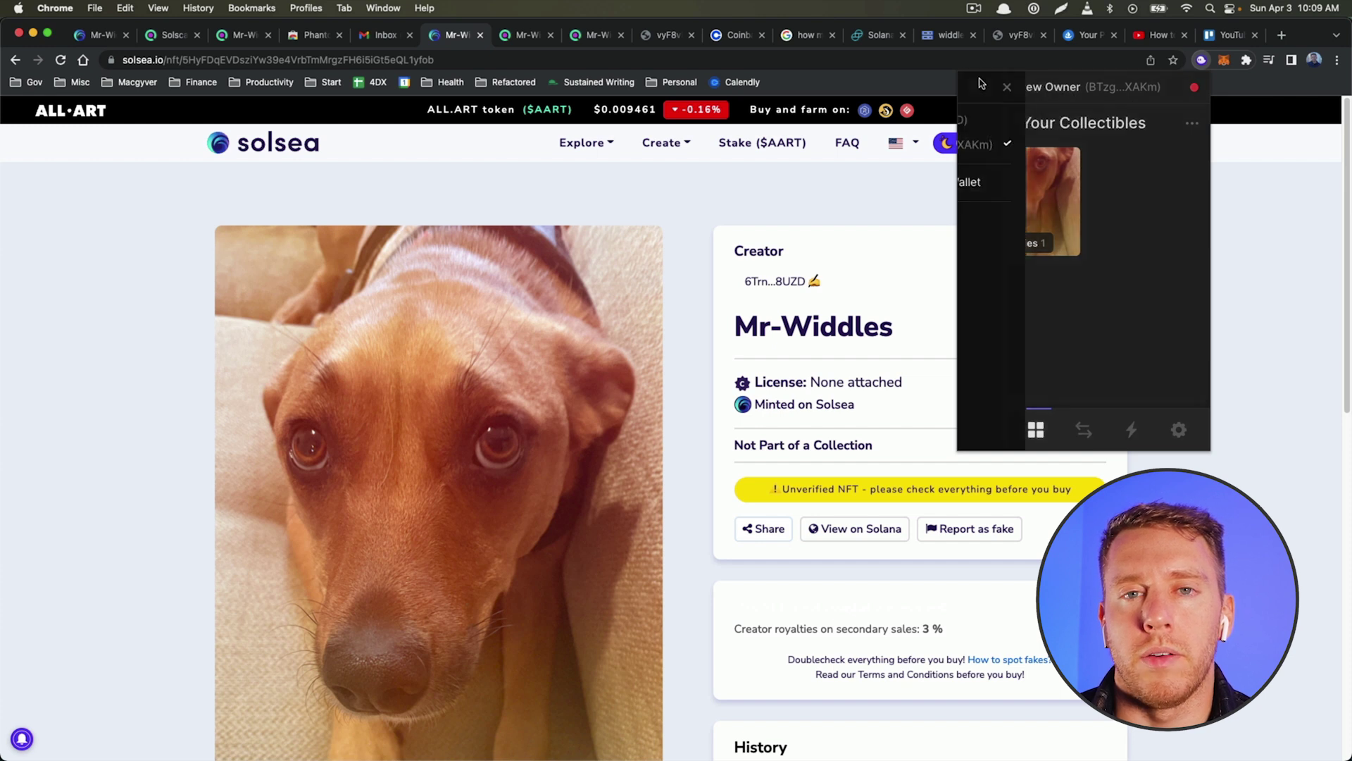
left_click(998, 125)
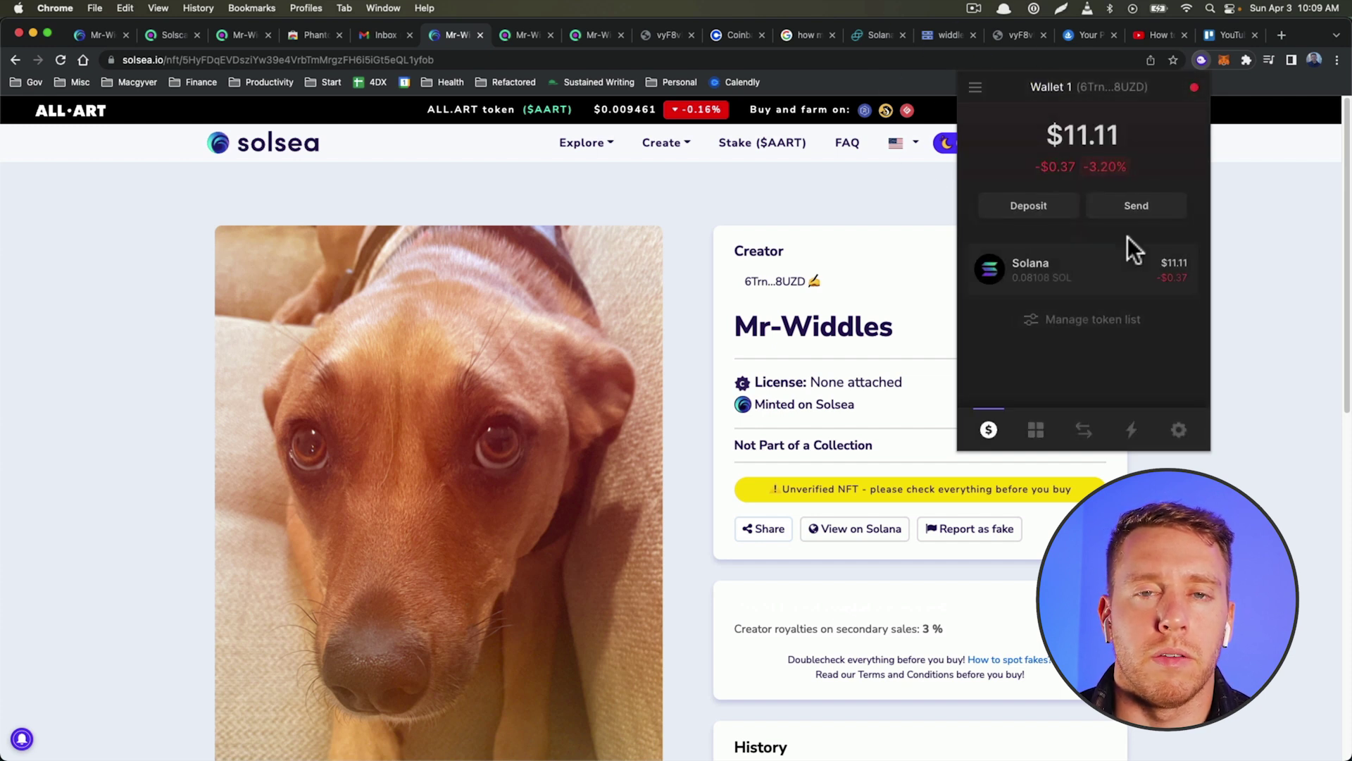
left_click(1036, 431)
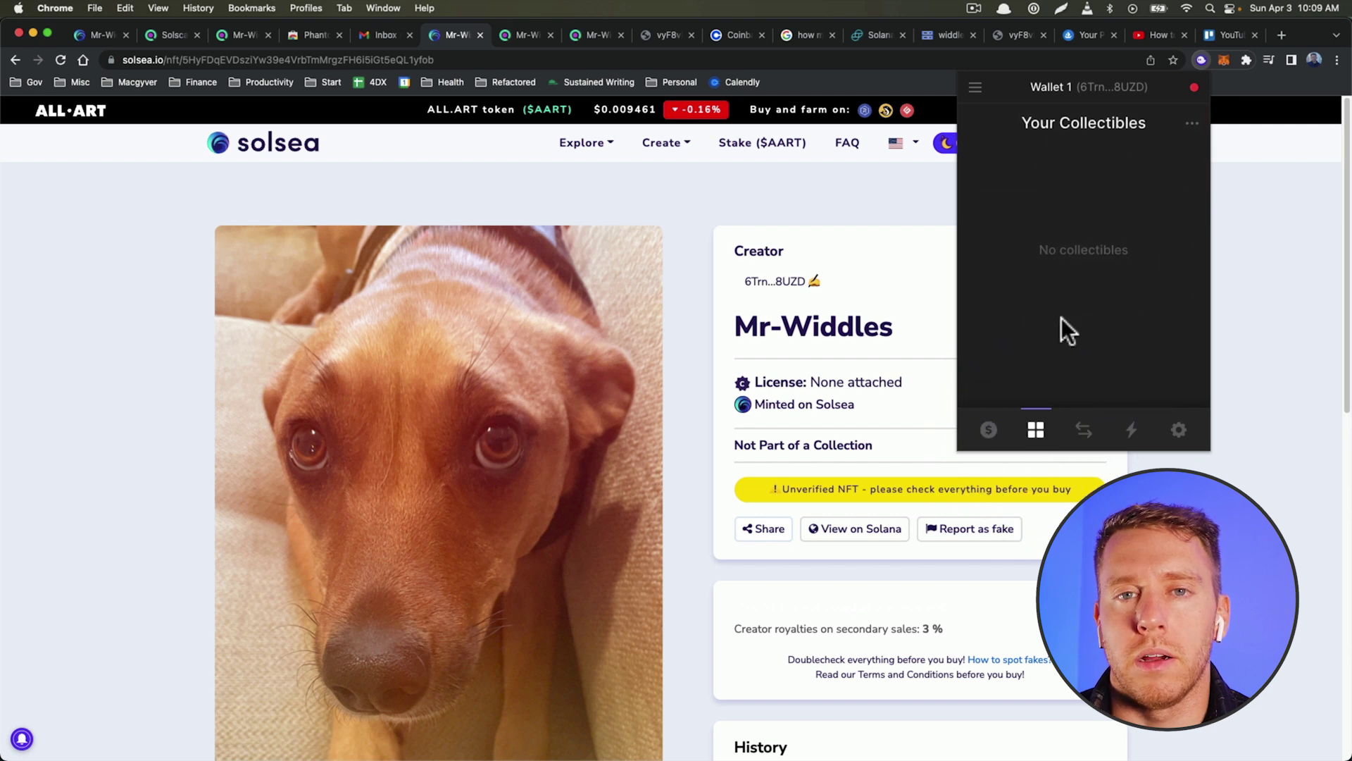